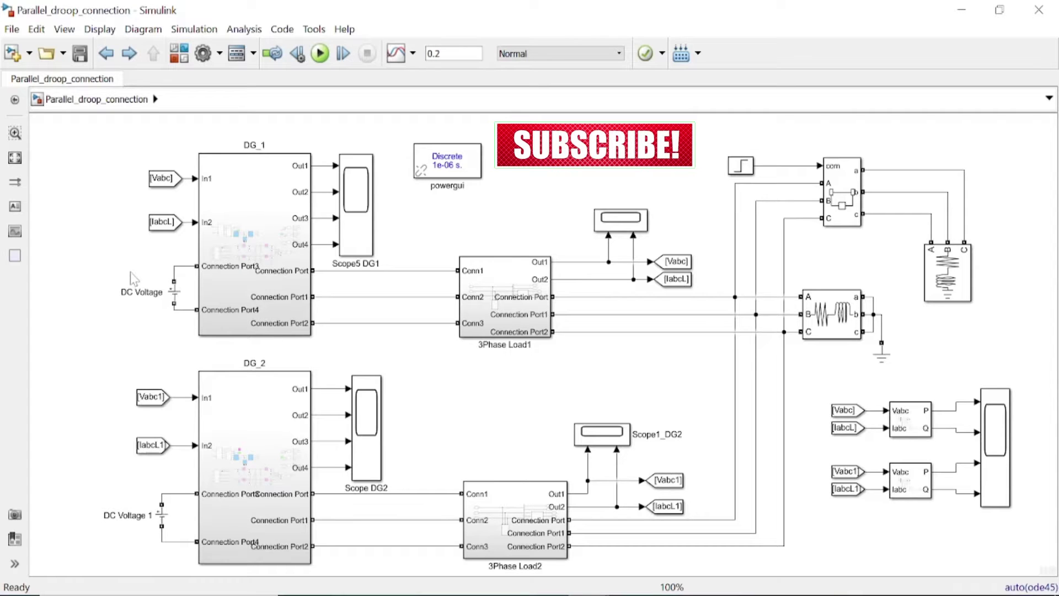
# - Check the block parameters of the DC voltage sources feeding DG_1 and DG_2, DC Voltage and DC Voltage 1
pyautogui.click(176, 300)
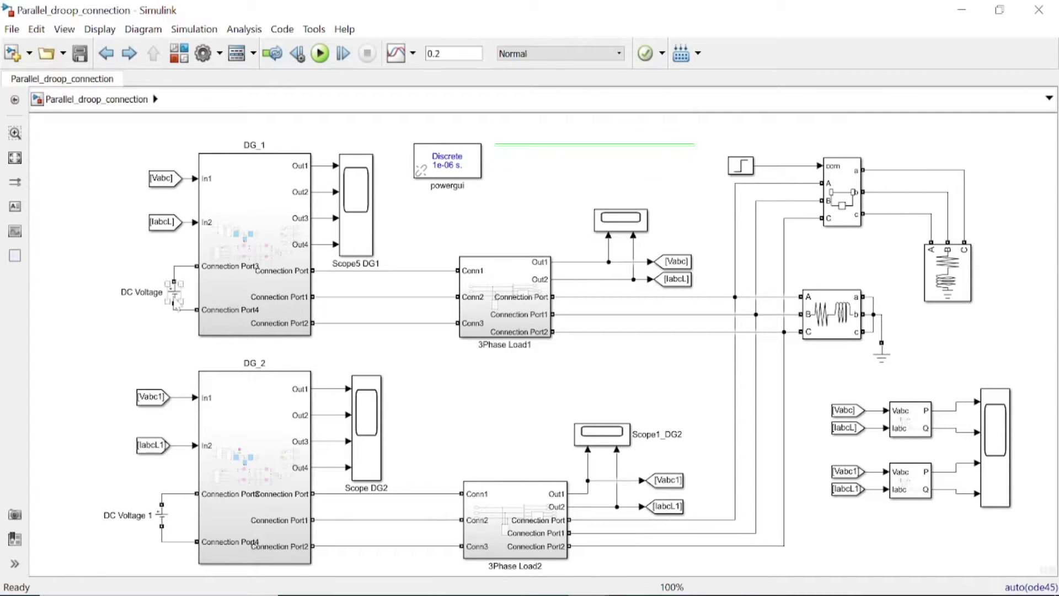
pyautogui.click(258, 276)
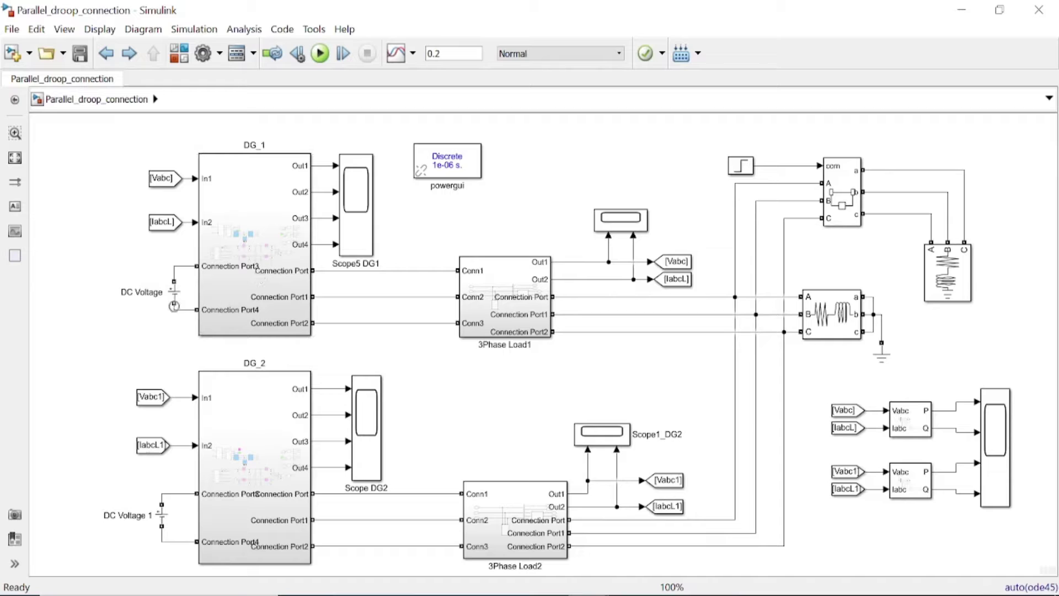
pyautogui.click(136, 334)
pyautogui.click(174, 292)
pyautogui.doubleClick(175, 298)
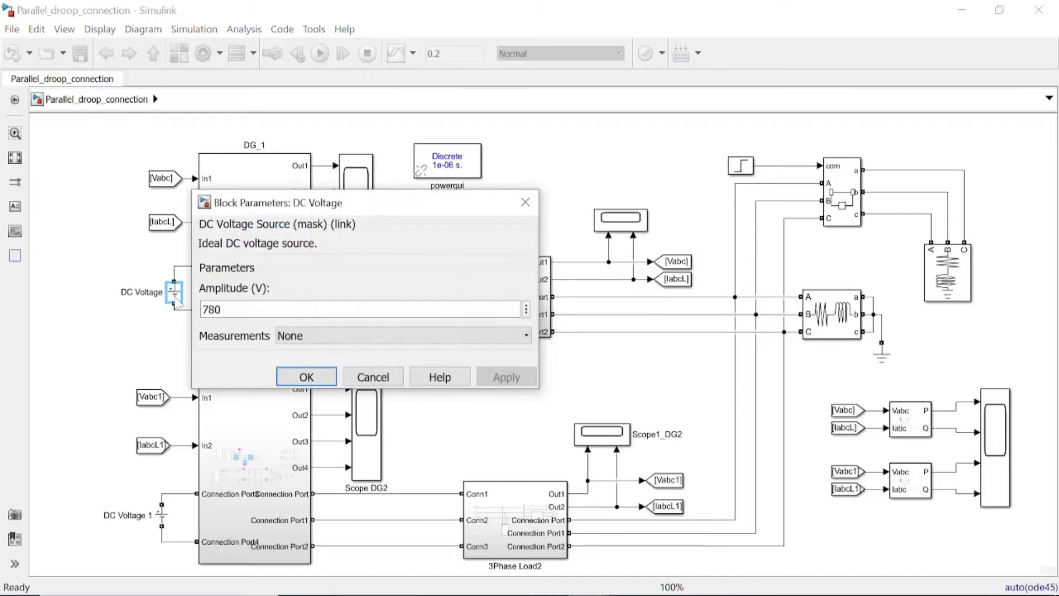
pyautogui.click(309, 376)
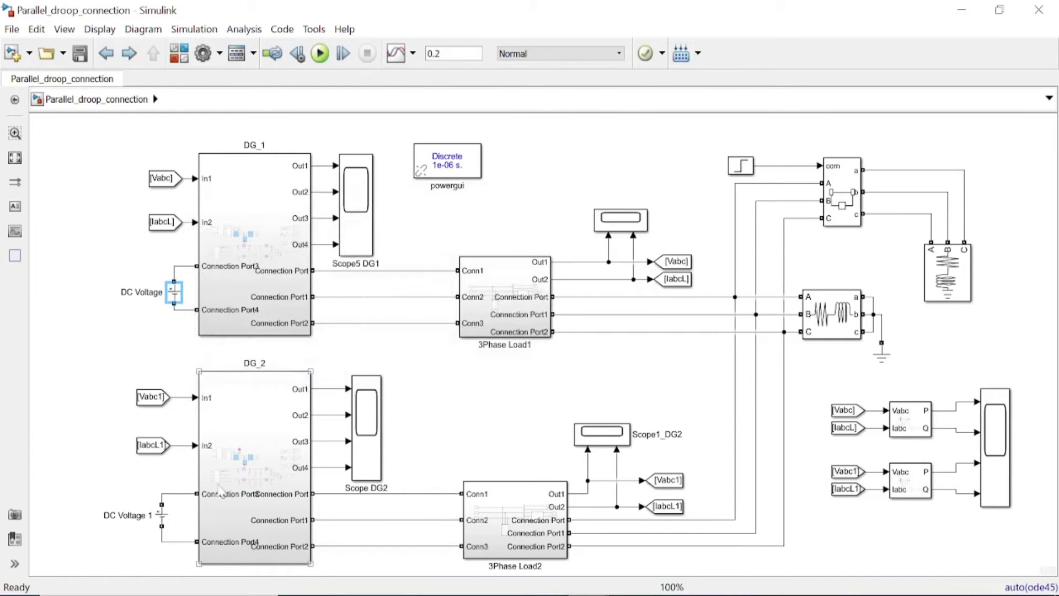
pyautogui.click(161, 514)
pyautogui.doubleClick(162, 514)
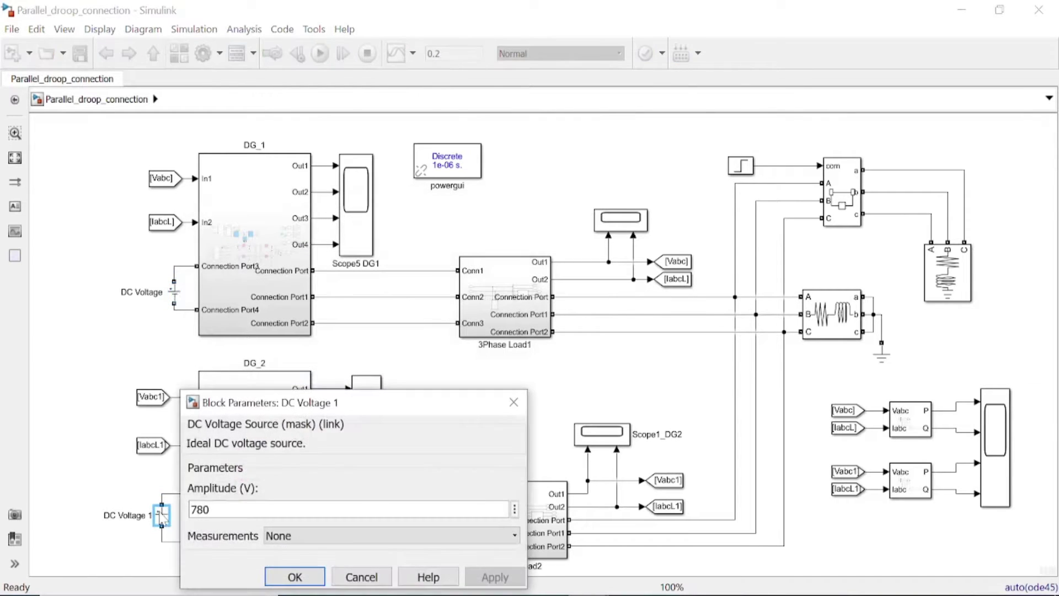
pyautogui.click(295, 576)
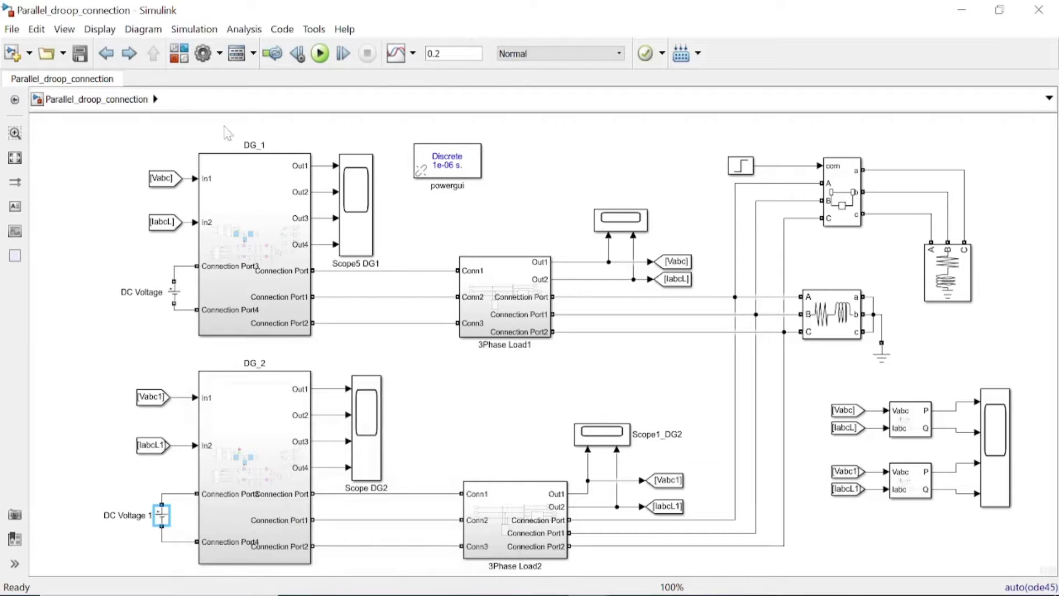
# - Open the DG_1 subsystem and check the parameters of its Two-Level Converter and Three-Phase V-I Measurement blocks
pyautogui.doubleClick(231, 236)
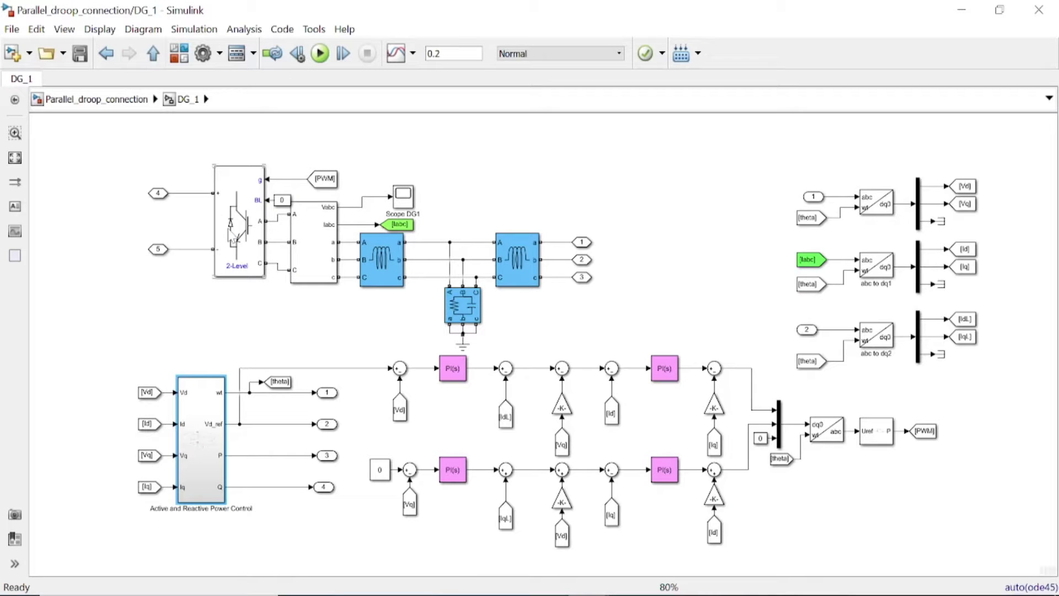
pyautogui.doubleClick(241, 242)
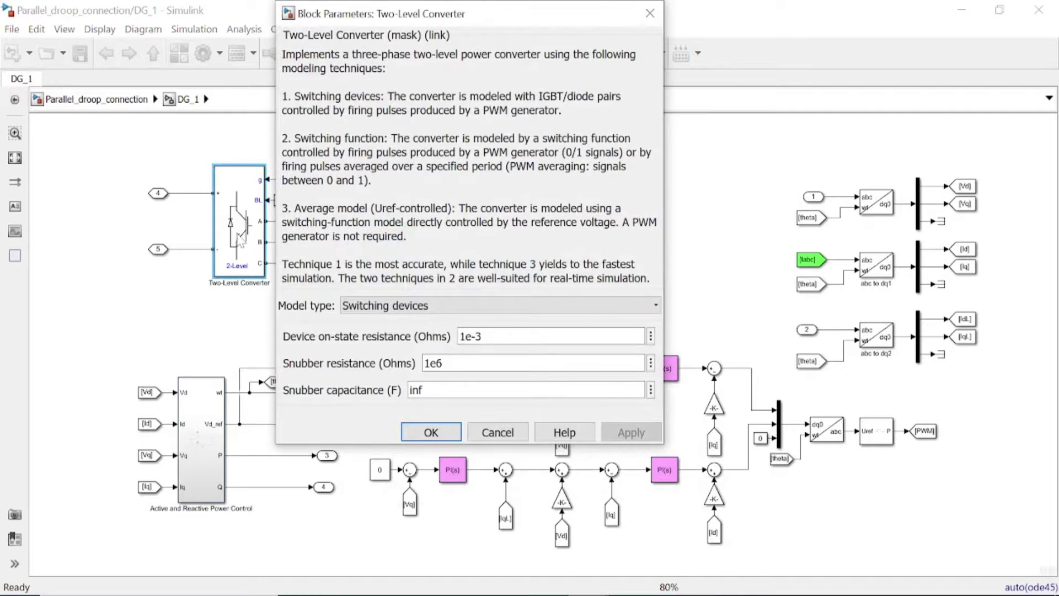
pyautogui.click(433, 431)
pyautogui.doubleClick(314, 267)
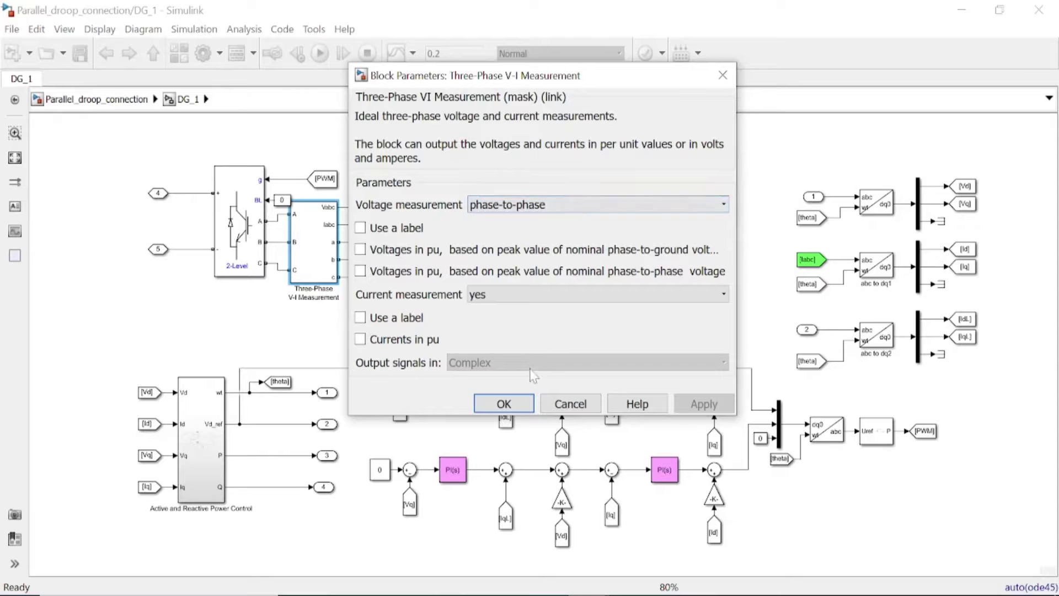
pyautogui.click(506, 404)
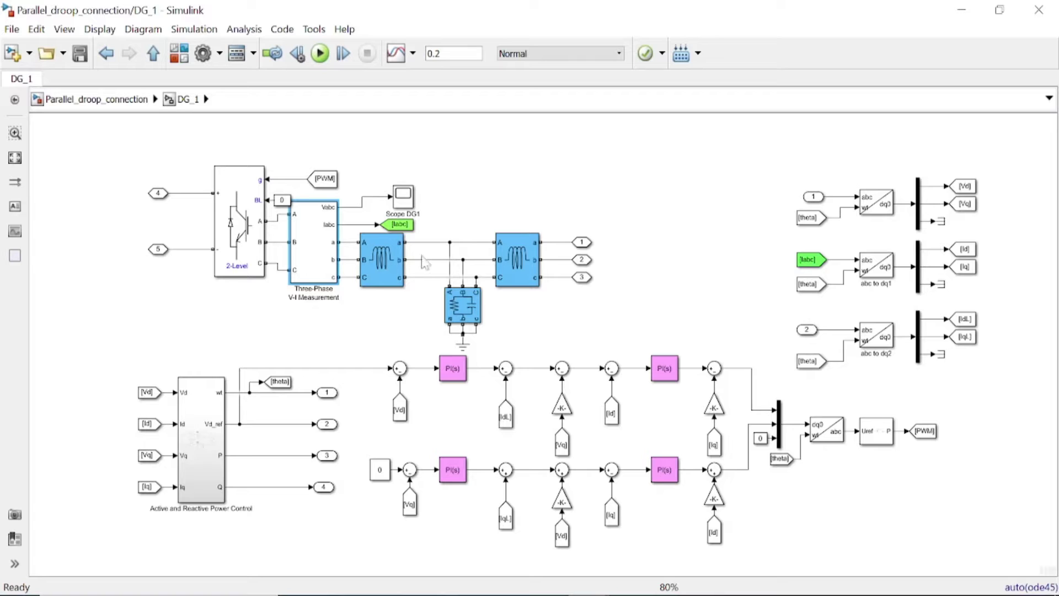
# - Check the branch type and inductance of the two Three-Phase Series RLC Branch blocks in DG_1's filter
pyautogui.click(386, 273)
pyautogui.doubleClick(387, 273)
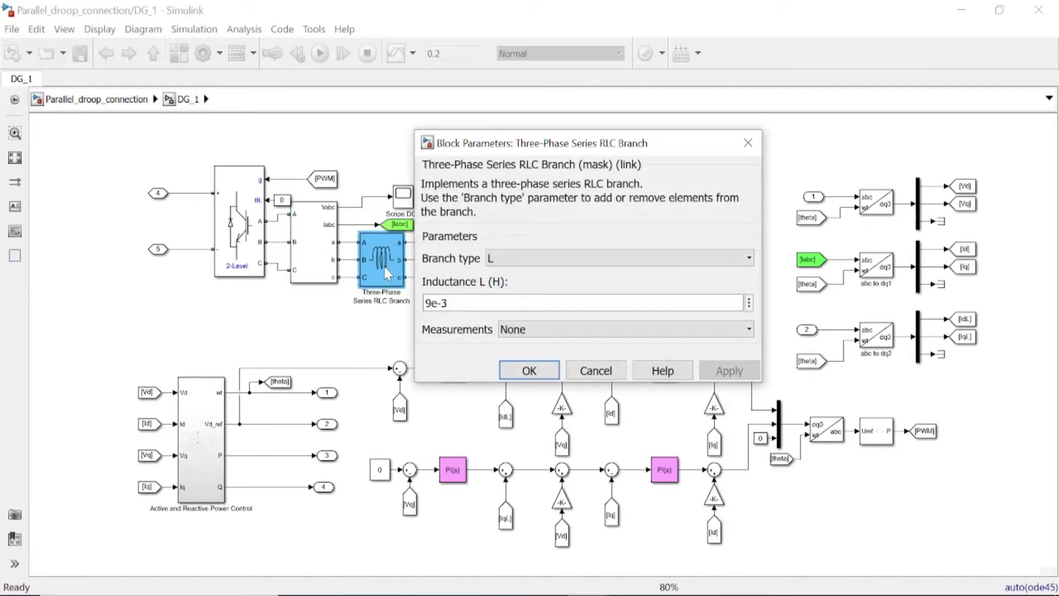
pyautogui.click(523, 369)
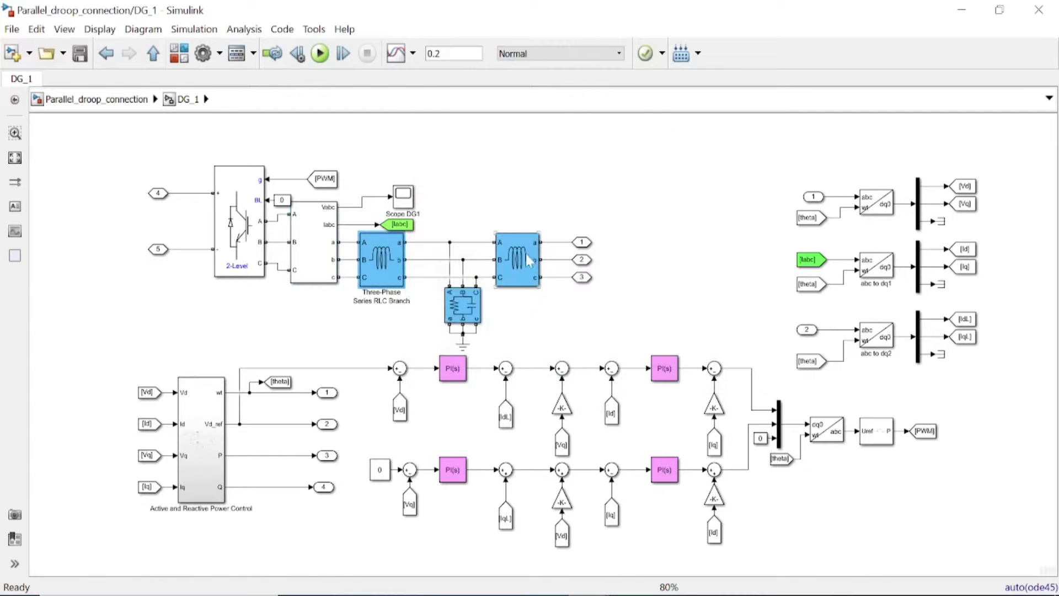
pyautogui.doubleClick(528, 259)
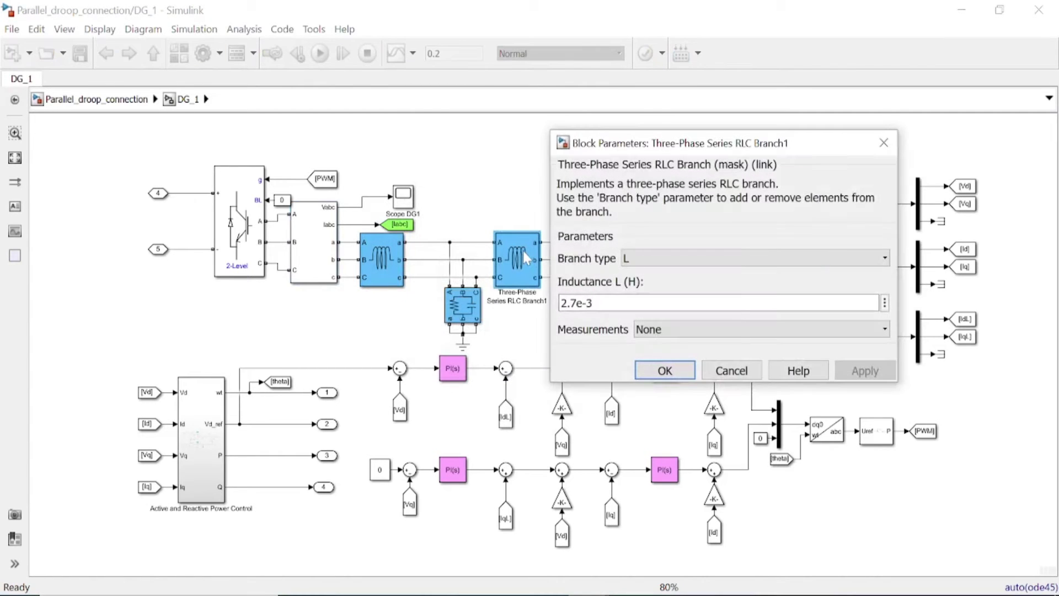
pyautogui.click(666, 370)
# - Check the resistance and capacitance settings of the Three-Phase Parallel RLC Branch in DG_1's filter
pyautogui.doubleClick(462, 303)
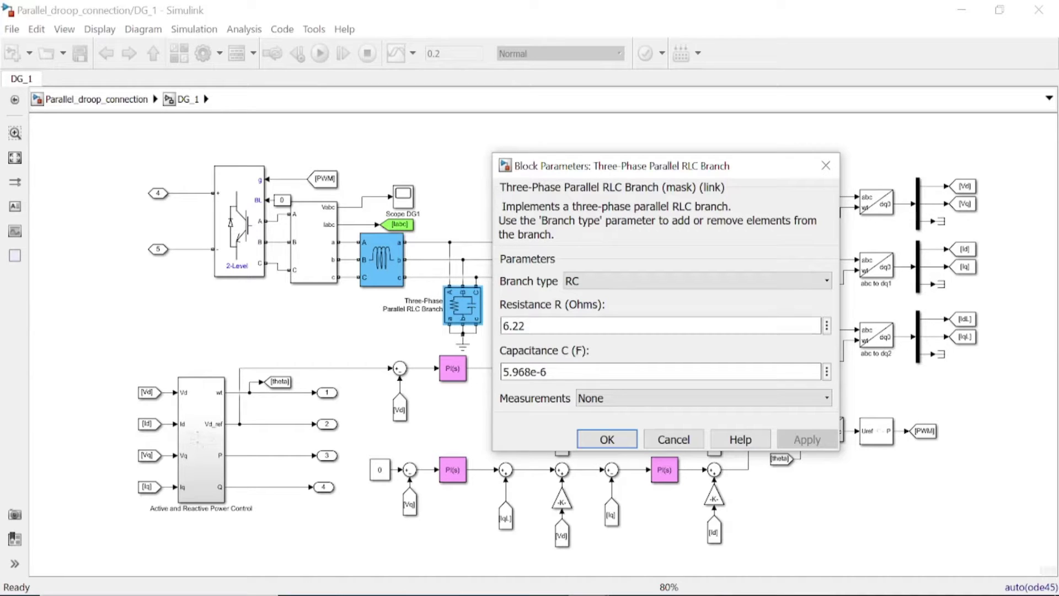
pyautogui.hotkey('shift', 'Tab')
pyautogui.click(607, 439)
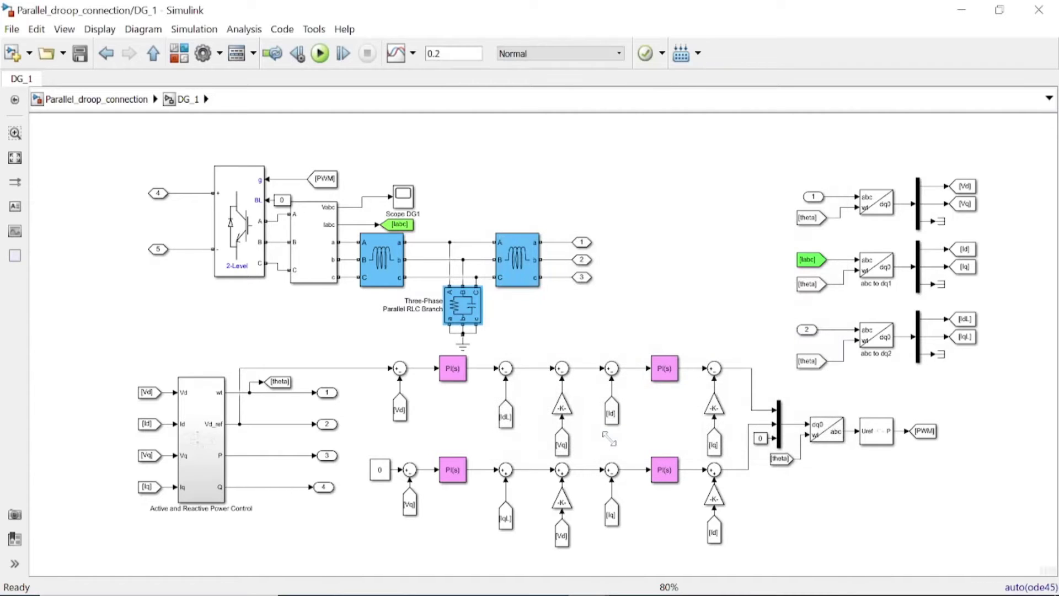
pyautogui.click(557, 336)
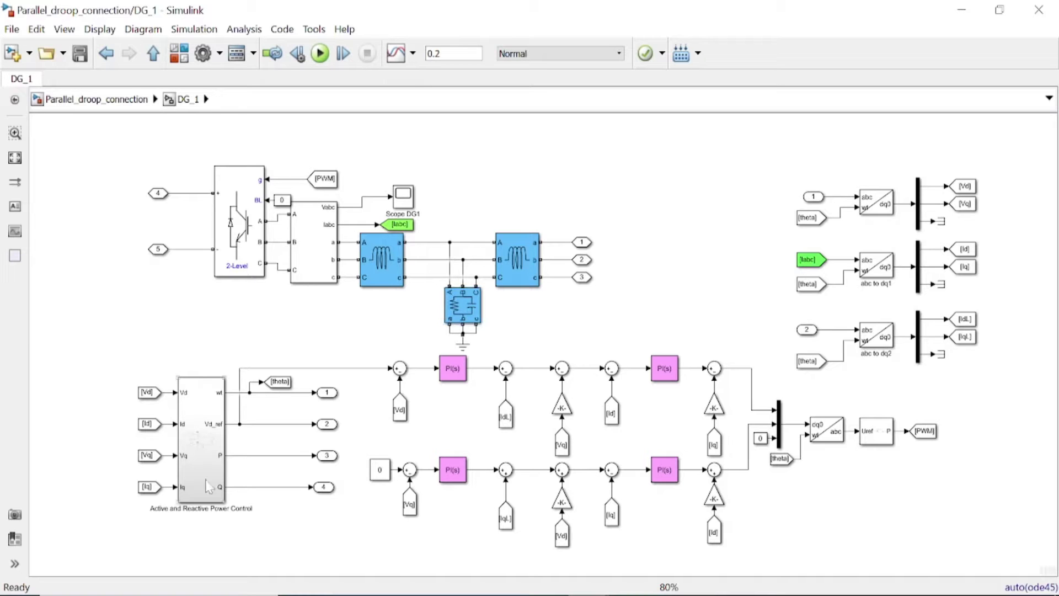
# - Return to the top-level model and examine how DG_1's output ports connect to 3Phase Load1
pyautogui.doubleClick(582, 242)
pyautogui.press('Escape')
pyautogui.press('Escape')
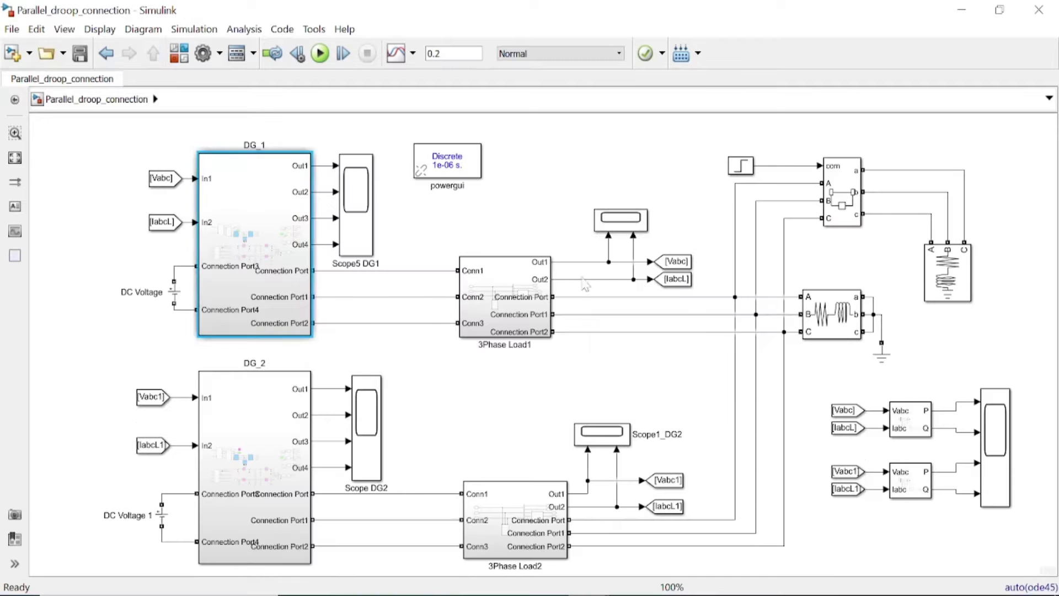
pyautogui.click(306, 284)
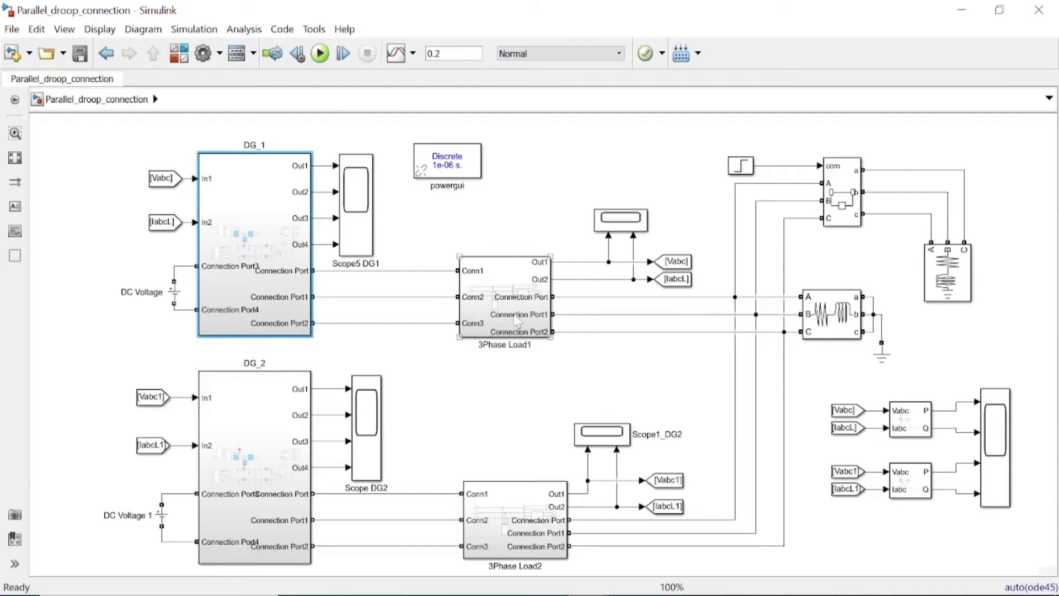
# - Reopen DG_1 and check the rotating frame alignment of the abc to dq0 and abc to dq1 transformation blocks
pyautogui.doubleClick(234, 223)
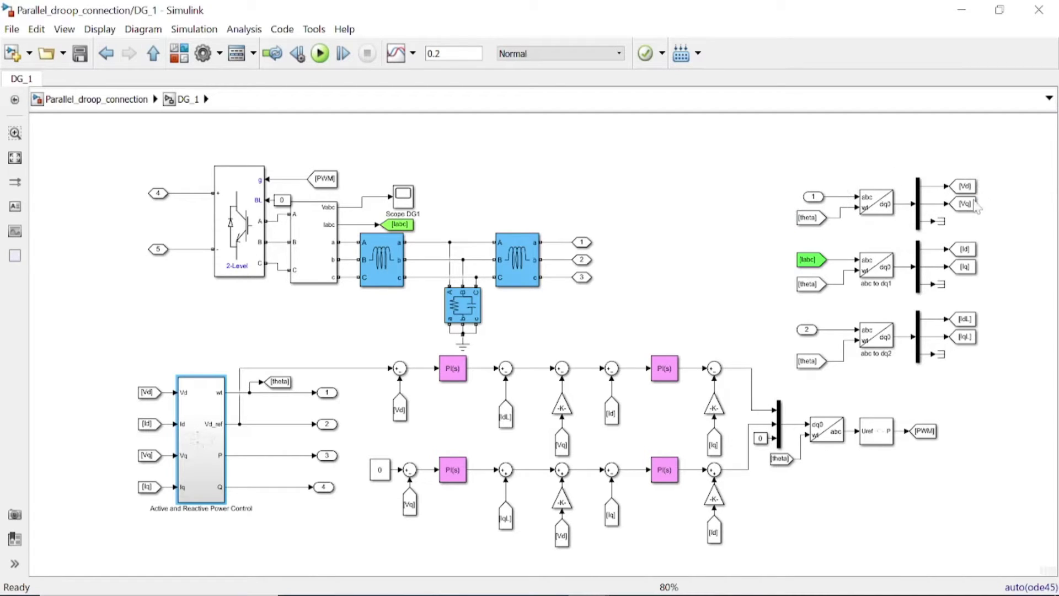
pyautogui.click(873, 212)
pyautogui.doubleClick(873, 213)
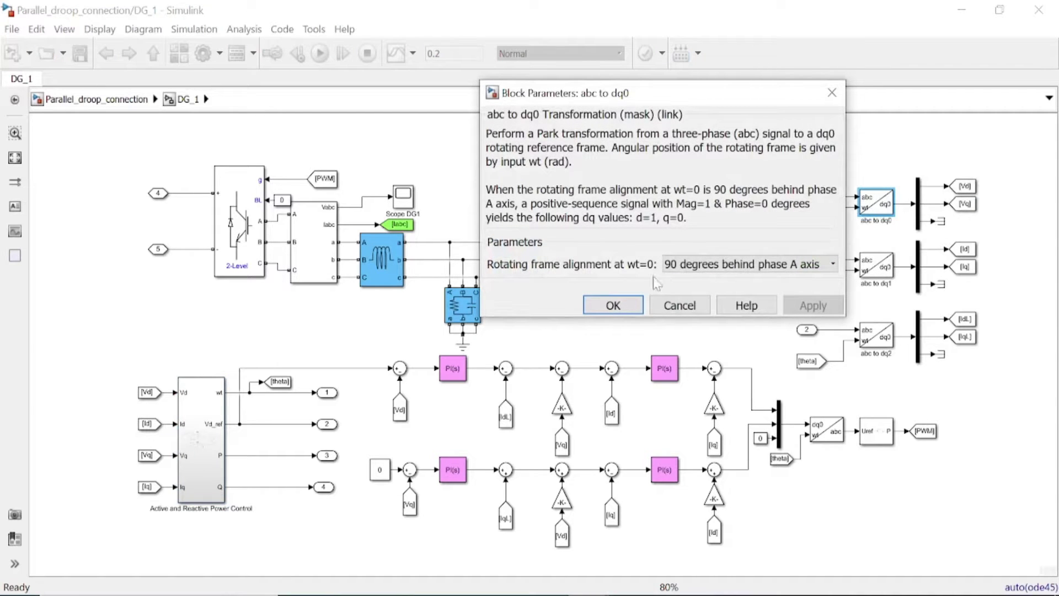
pyautogui.click(625, 306)
pyautogui.doubleClick(877, 271)
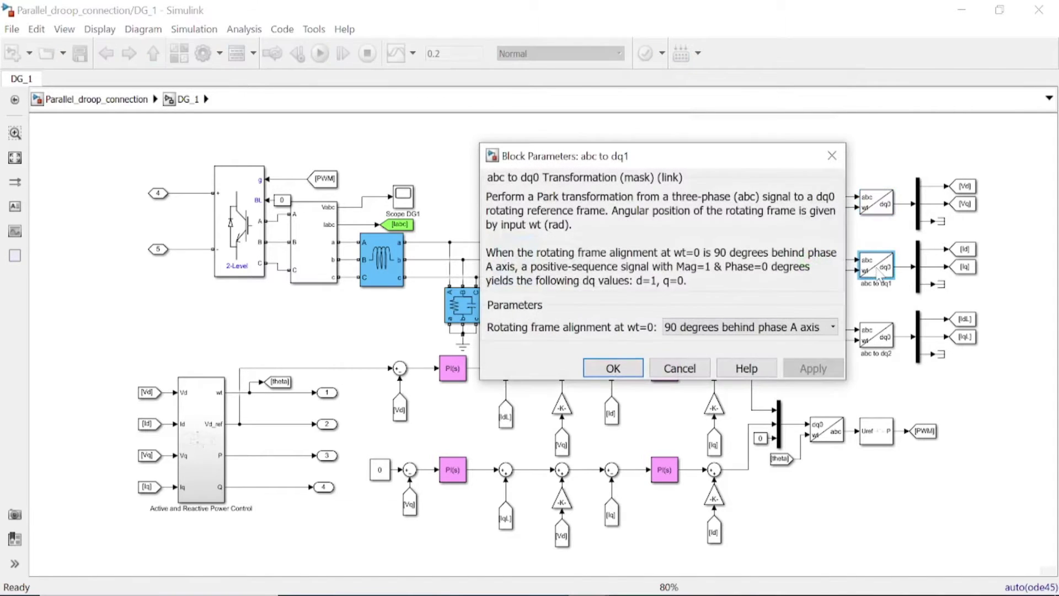
pyautogui.click(633, 375)
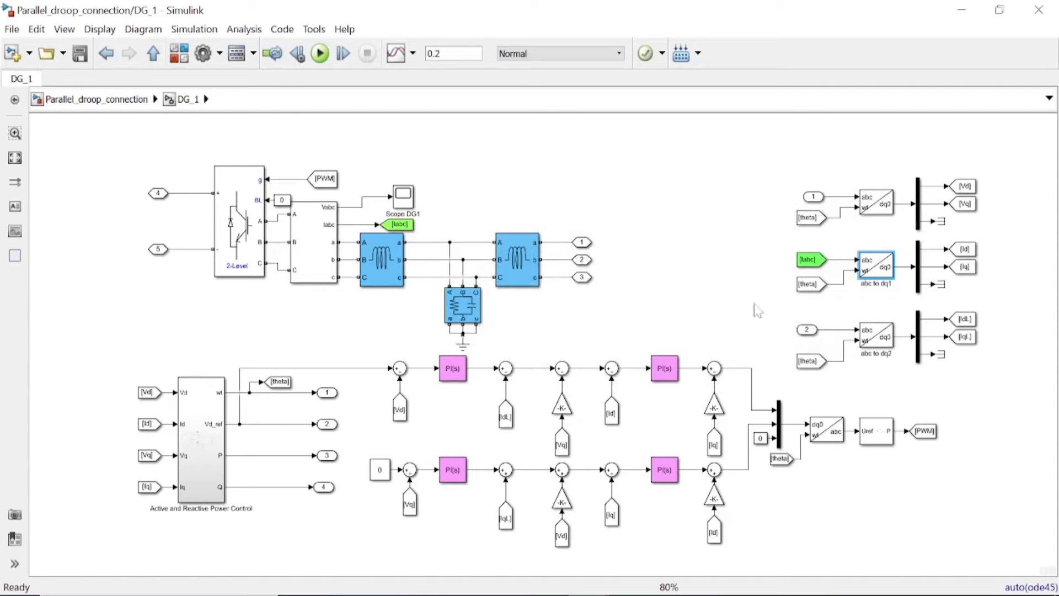
# - Check the parameters of the In1 port and the theta From block feeding the abc to dq0 transformation
pyautogui.doubleClick(813, 197)
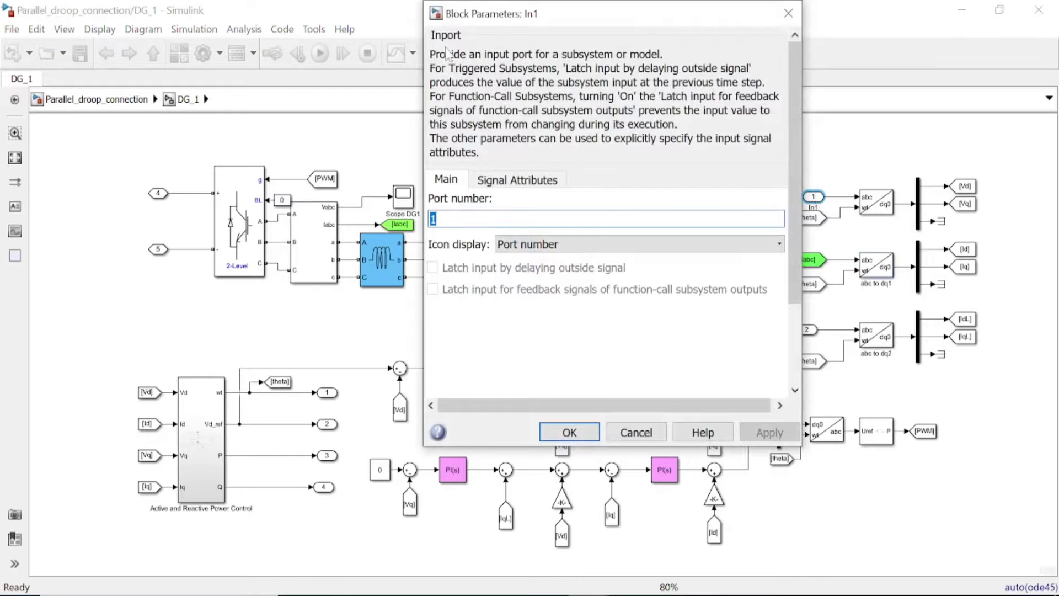
pyautogui.click(568, 432)
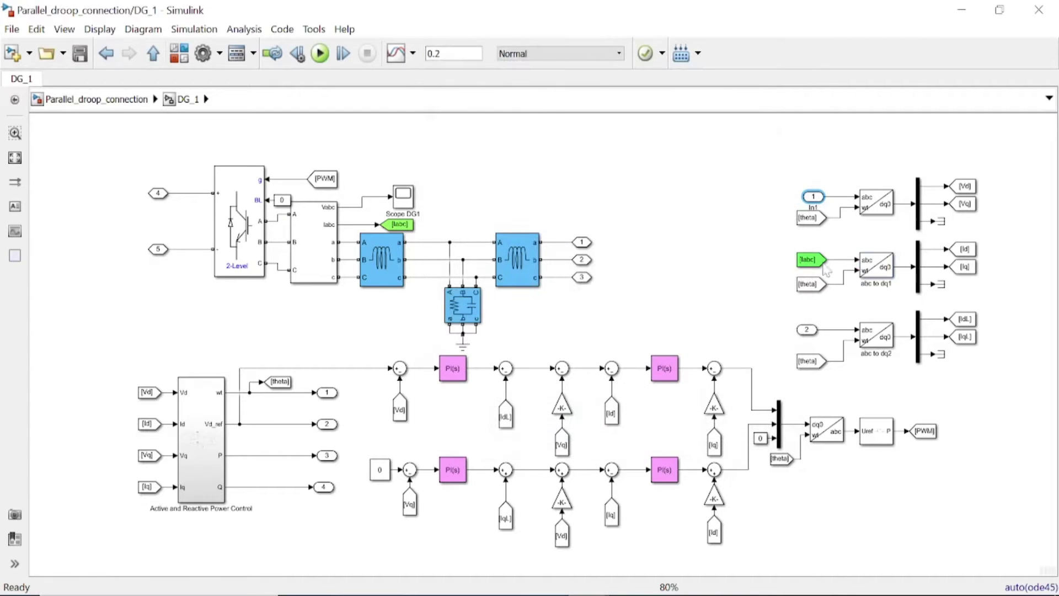
pyautogui.click(812, 219)
pyautogui.doubleClick(815, 226)
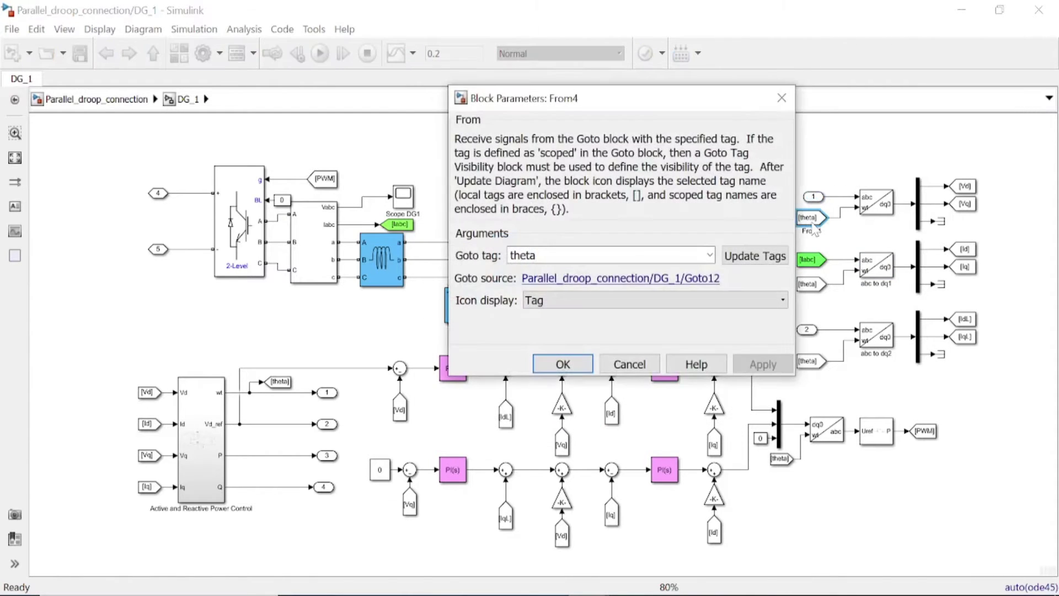
pyautogui.click(561, 362)
# - Check the Goto tags of the Iabc and theta From blocks feeding the abc to dq1 transformation
pyautogui.click(807, 263)
pyautogui.doubleClick(807, 263)
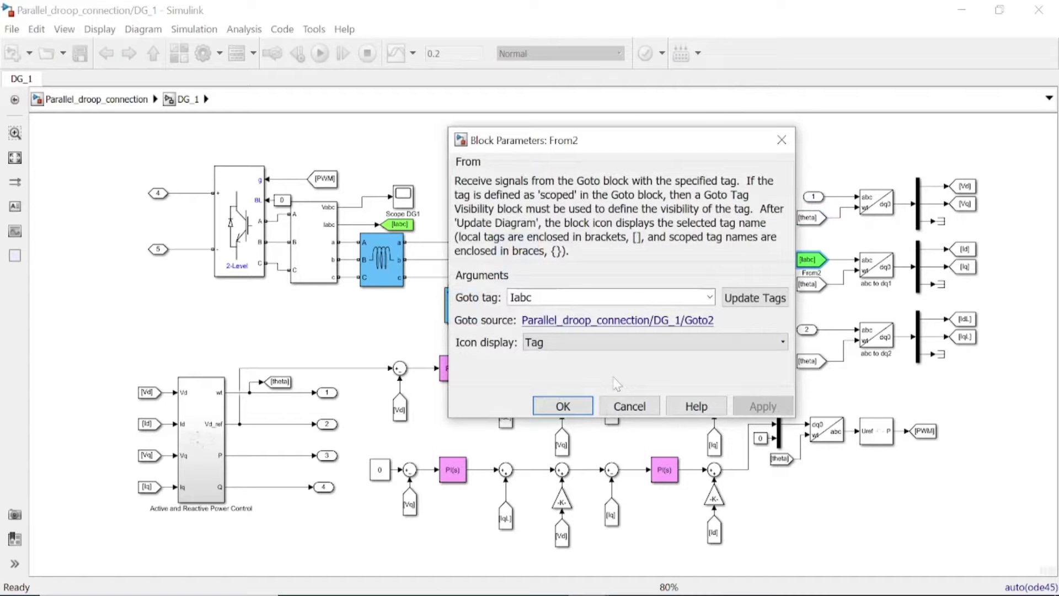
pyautogui.click(564, 406)
pyautogui.click(811, 284)
pyautogui.doubleClick(811, 286)
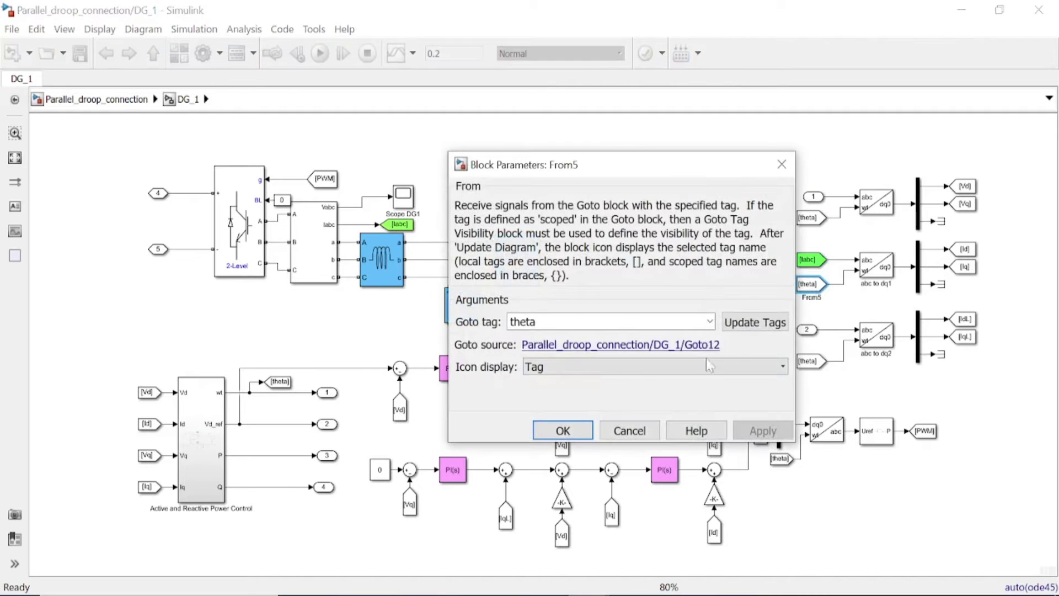
pyautogui.click(560, 429)
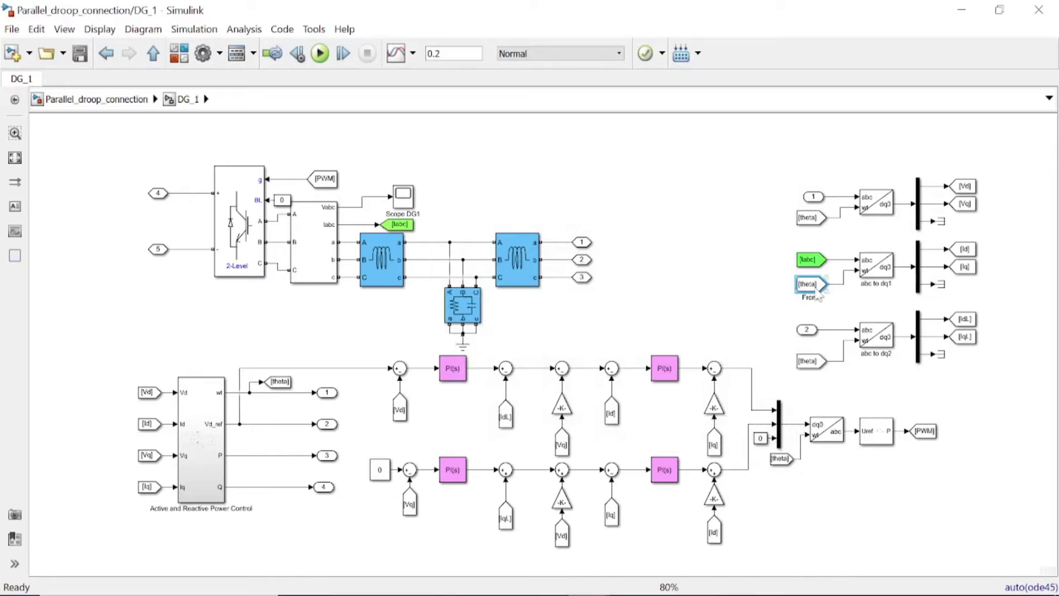
# - Check the parameters of the In2 port and the abc to dq2 transformation block
pyautogui.doubleClick(974, 246)
pyautogui.doubleClick(808, 331)
pyautogui.click(591, 552)
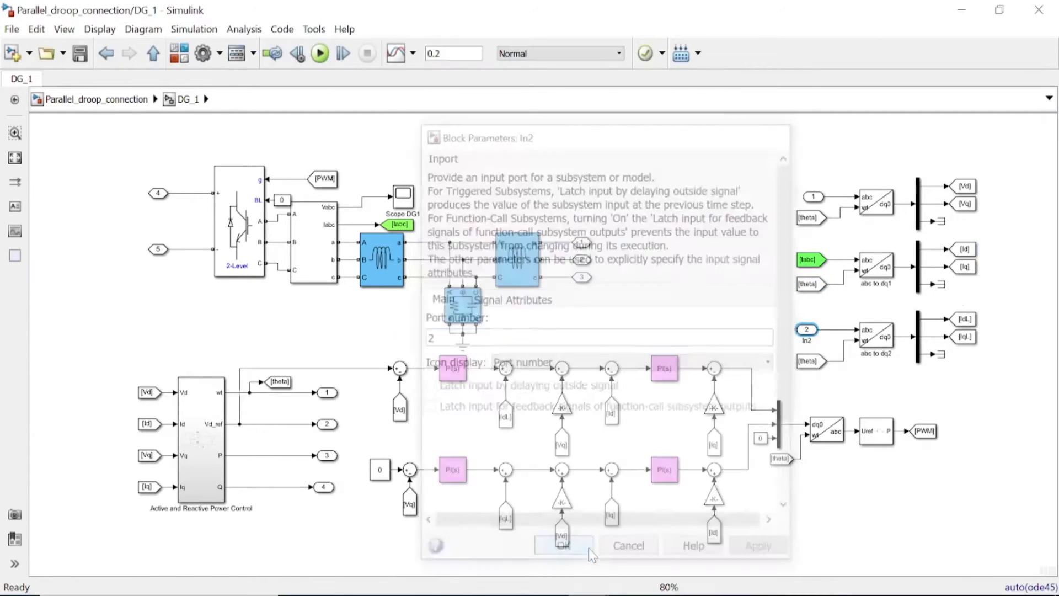
pyautogui.doubleClick(882, 337)
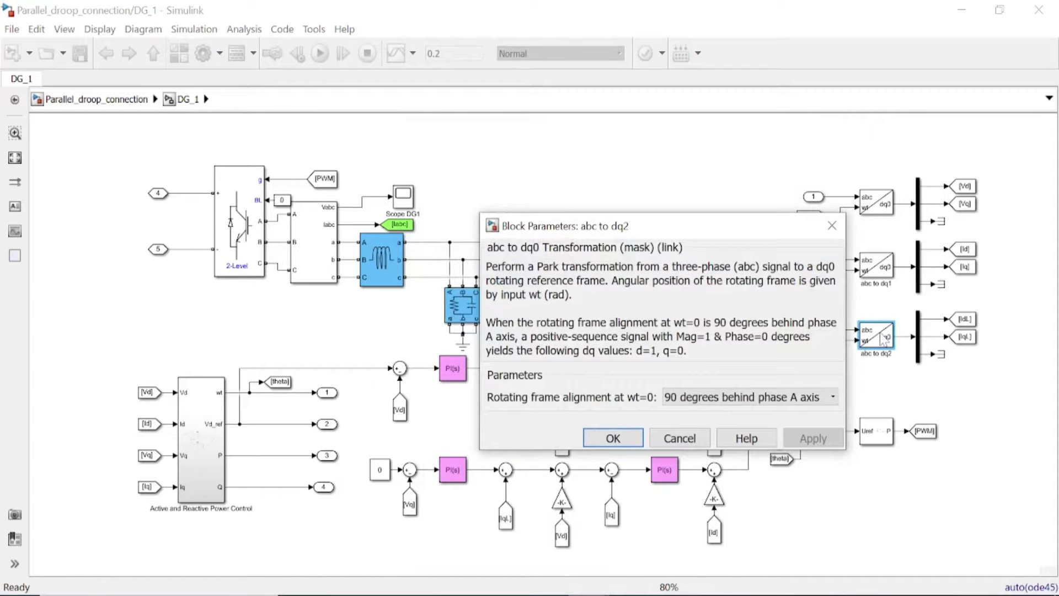
pyautogui.click(614, 438)
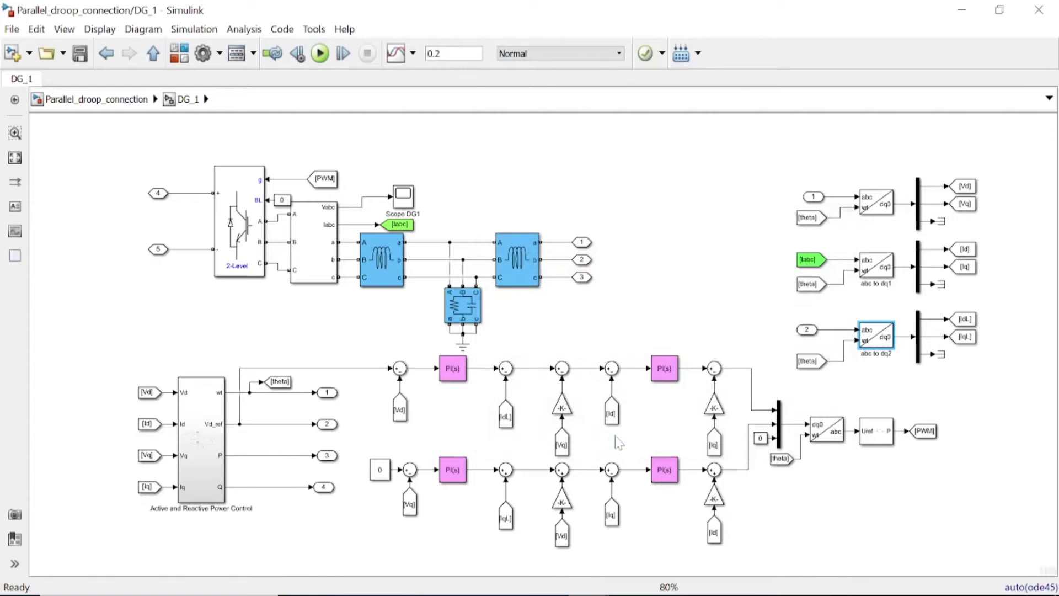
# - Open the Active and Reactive Power Control subsystem and select its active-power loop, then its reactive-power loop, for examination
pyautogui.doubleClick(211, 461)
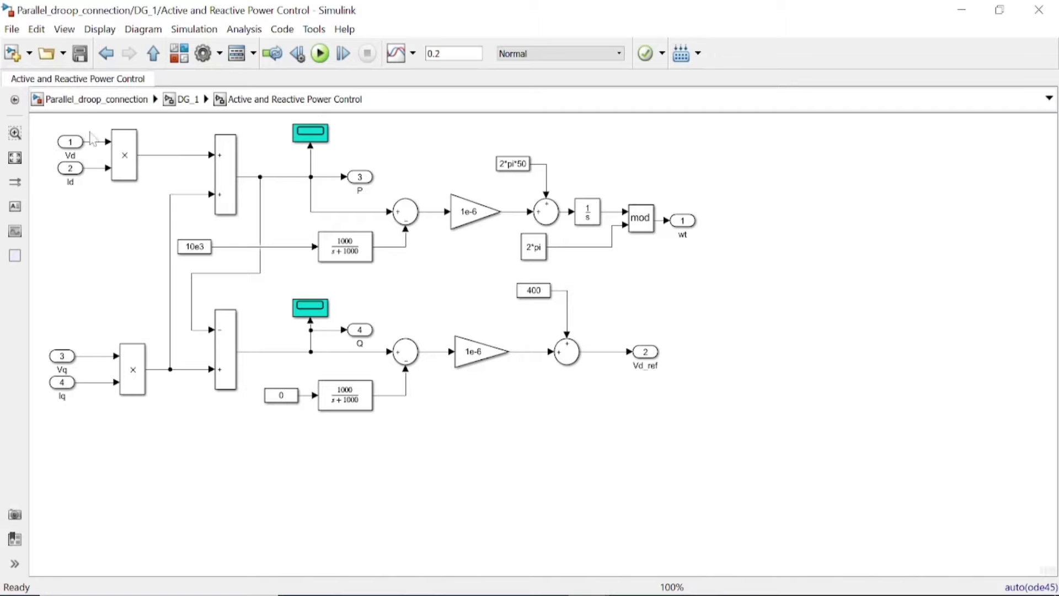
pyautogui.moveTo(59, 117); pyautogui.dragTo(752, 277)
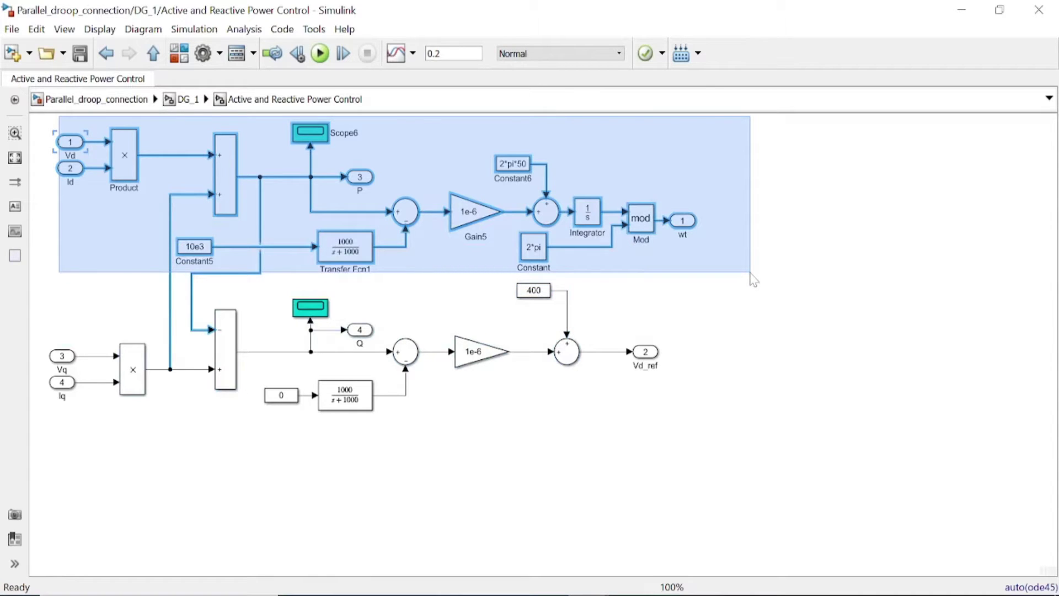
pyautogui.moveTo(753, 281); pyautogui.dragTo(750, 272)
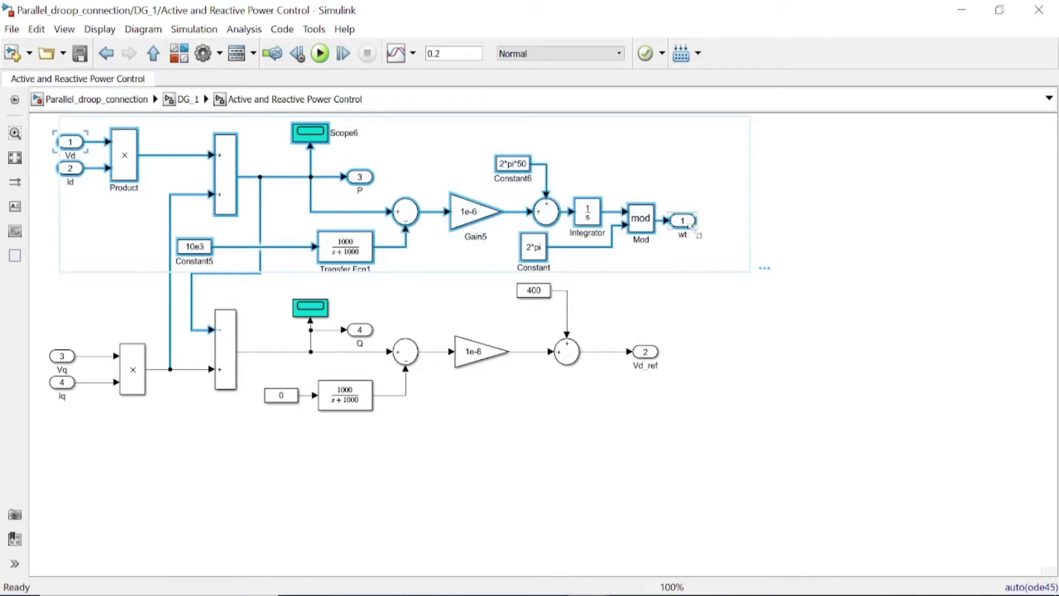
pyautogui.click(855, 433)
pyautogui.moveTo(671, 486); pyautogui.dragTo(54, 278)
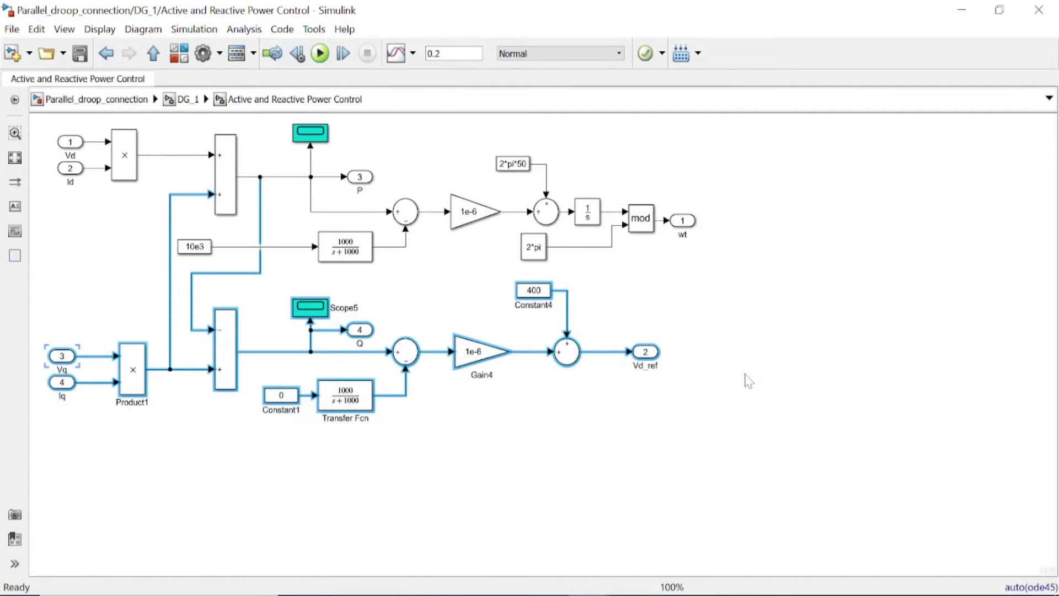
# - Return to DG_1 and trace the Vd Goto and From tags and the Vd_ref signal feeding the d-axis voltage loop
pyautogui.click(686, 391)
pyautogui.click(640, 353)
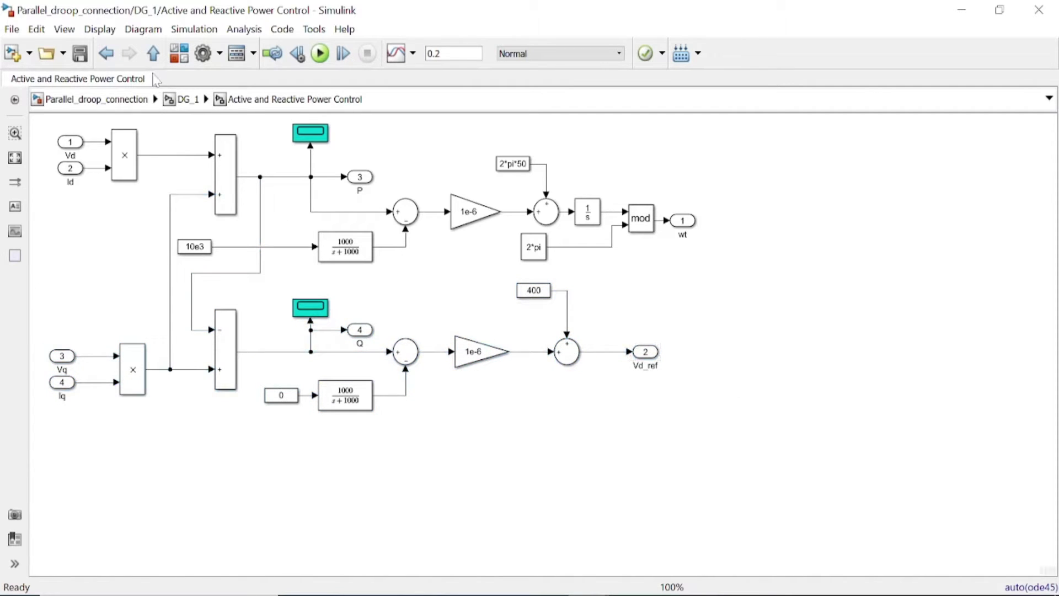
pyautogui.click(153, 53)
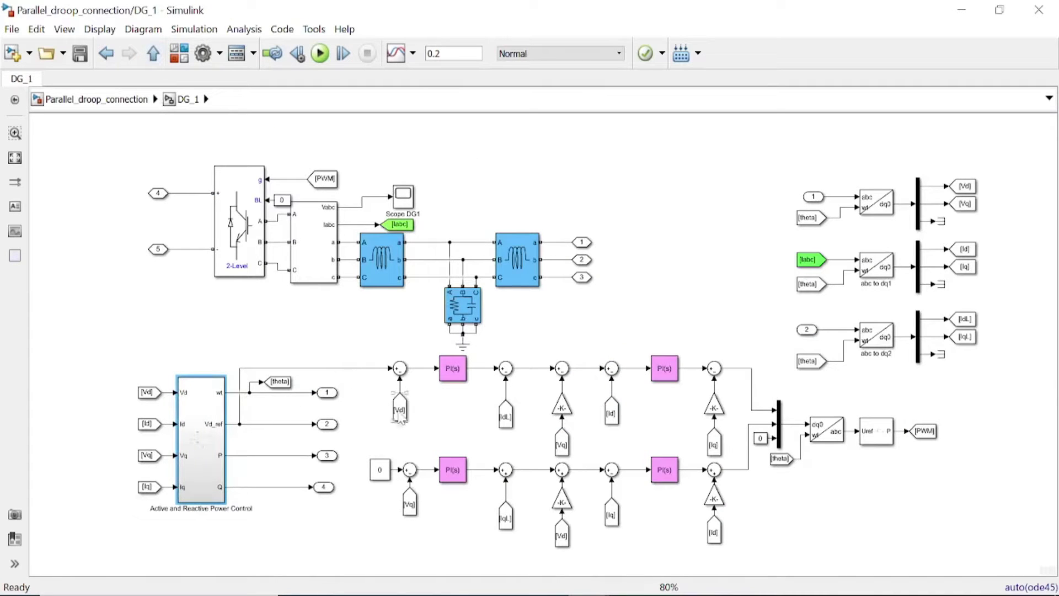
pyautogui.click(960, 188)
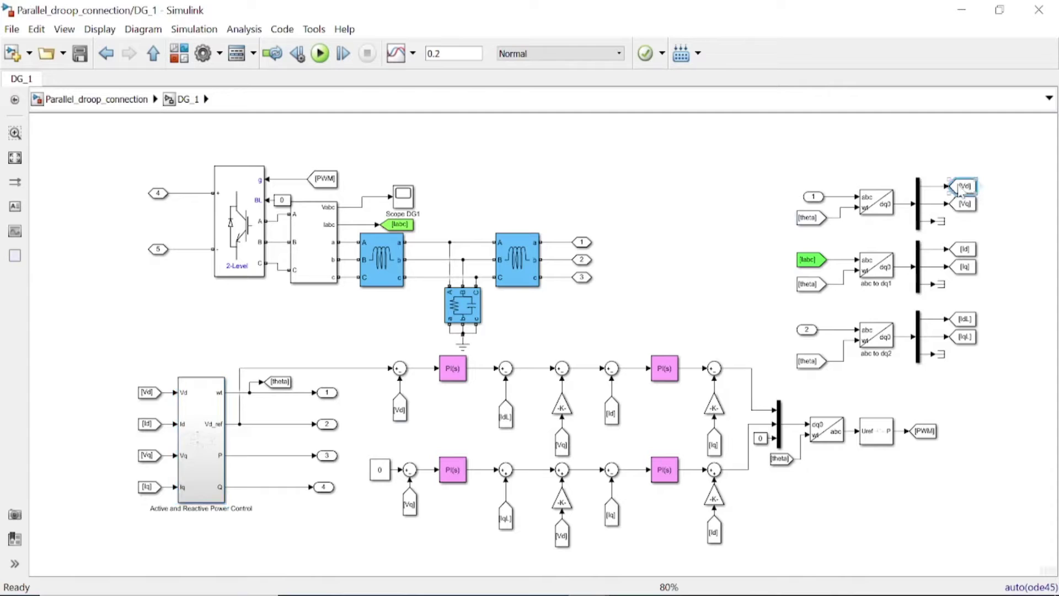
pyautogui.click(399, 413)
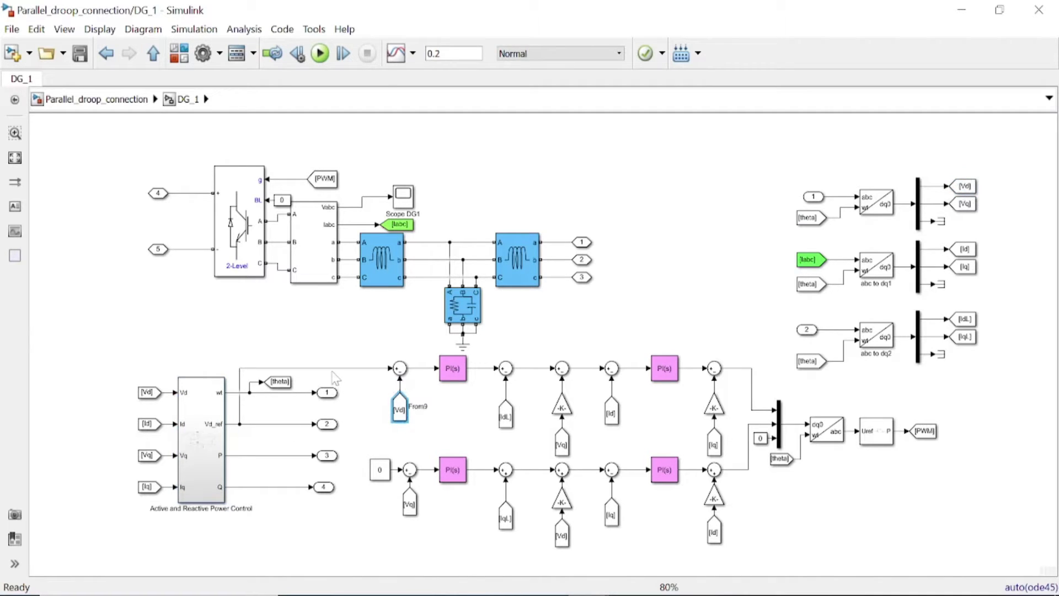
pyautogui.click(332, 369)
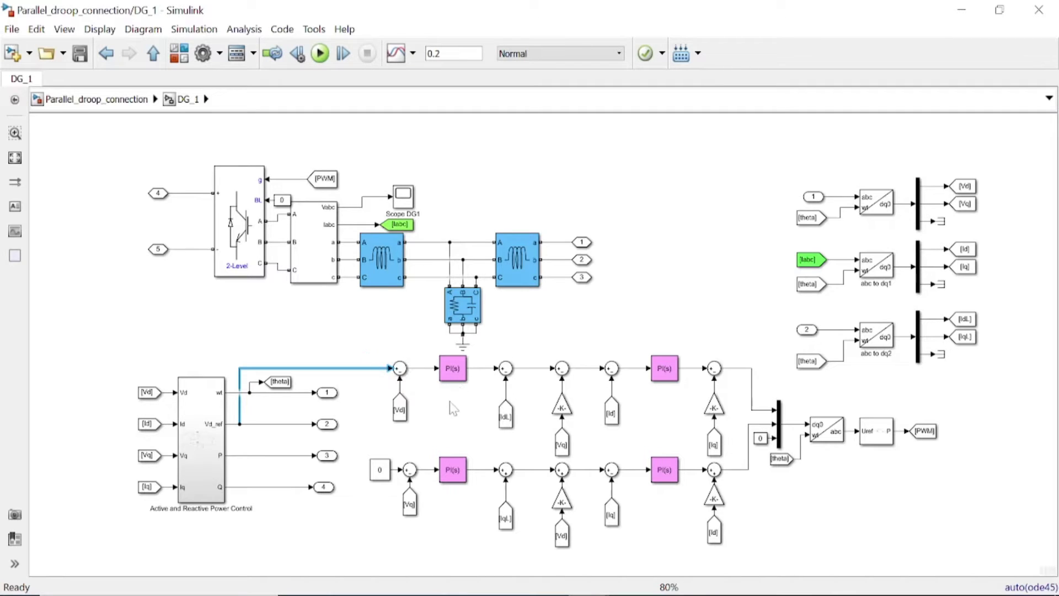
# - Select the q-axis voltage loop with its zero reference and Vq feedback, and point out the Id From block
pyautogui.moveTo(366, 443); pyautogui.dragTo(480, 527)
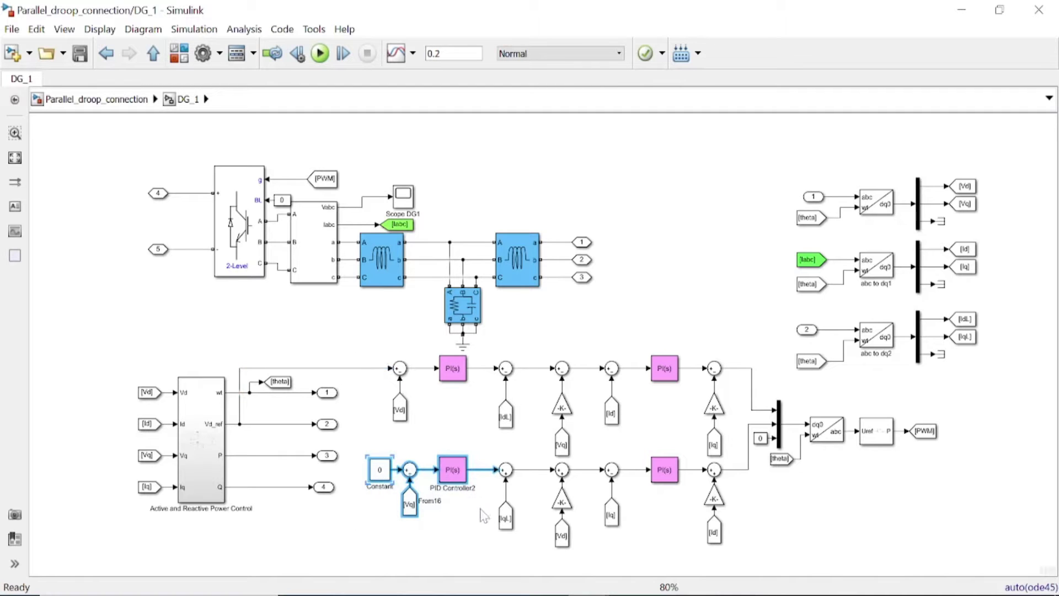
pyautogui.click(624, 425)
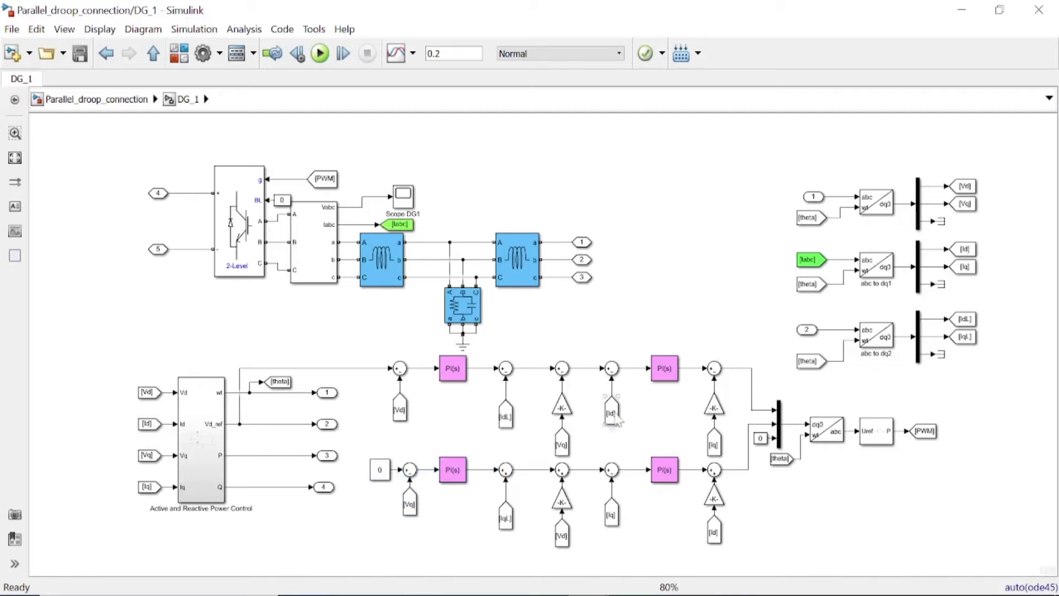
pyautogui.click(616, 421)
# - Check the parameters of the dq0 to abc transformation and the PWM Generator (2-Level) in DG_1
pyautogui.doubleClick(836, 439)
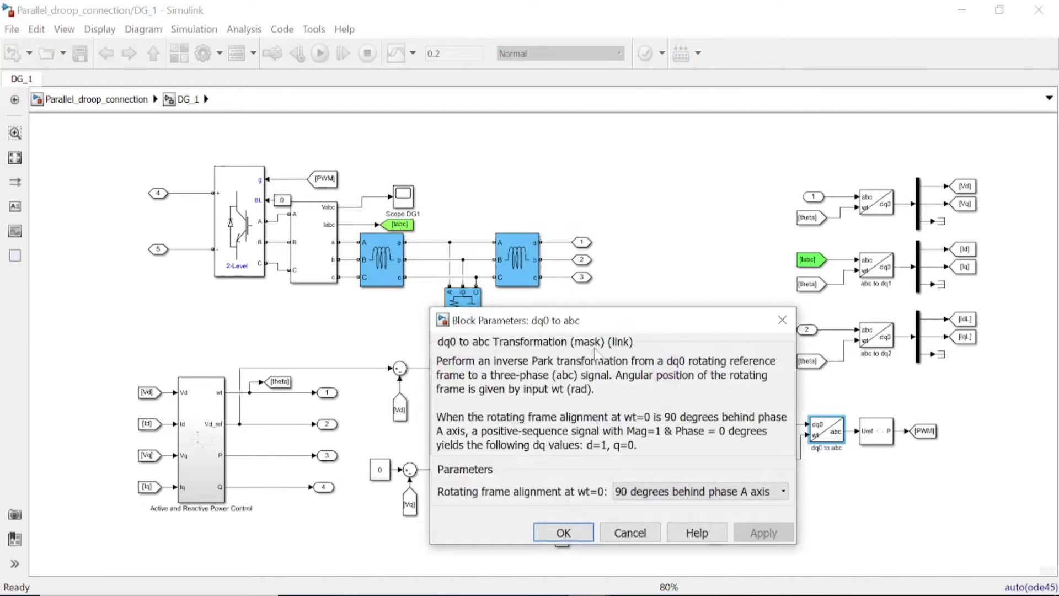
pyautogui.click(563, 532)
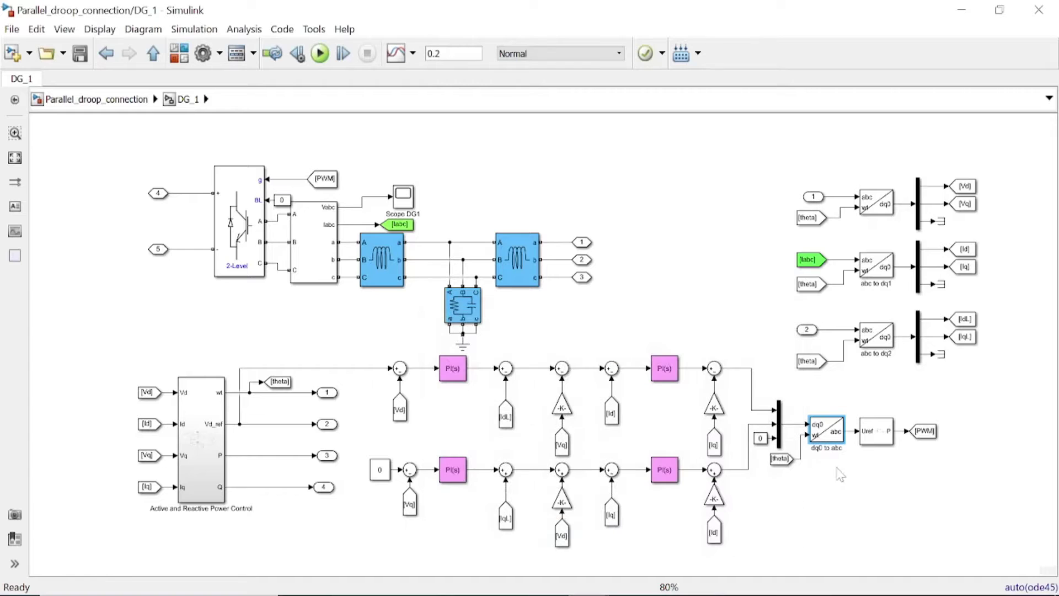
pyautogui.doubleClick(889, 437)
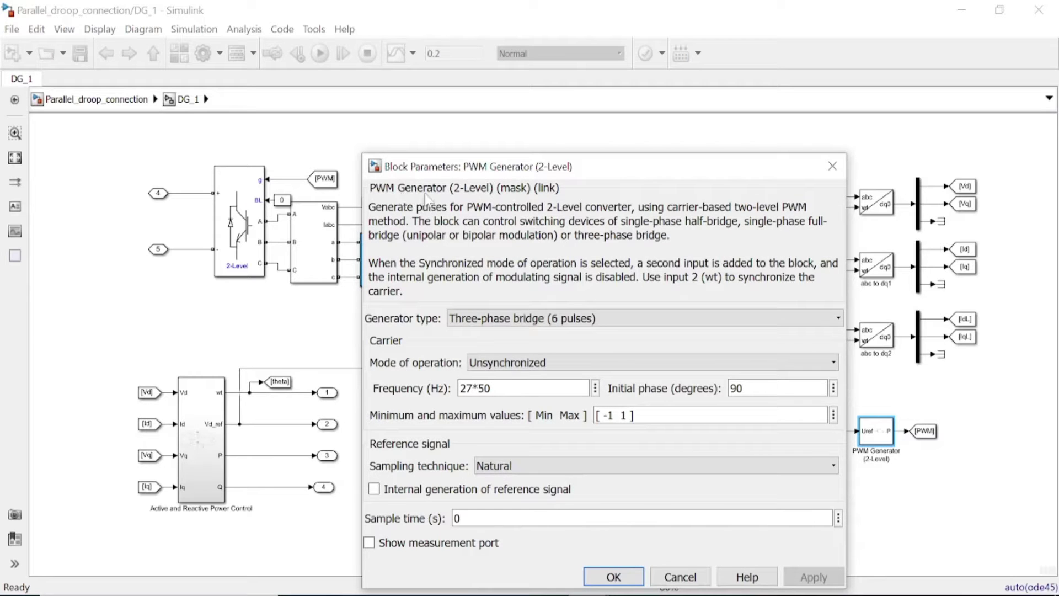
pyautogui.click(612, 577)
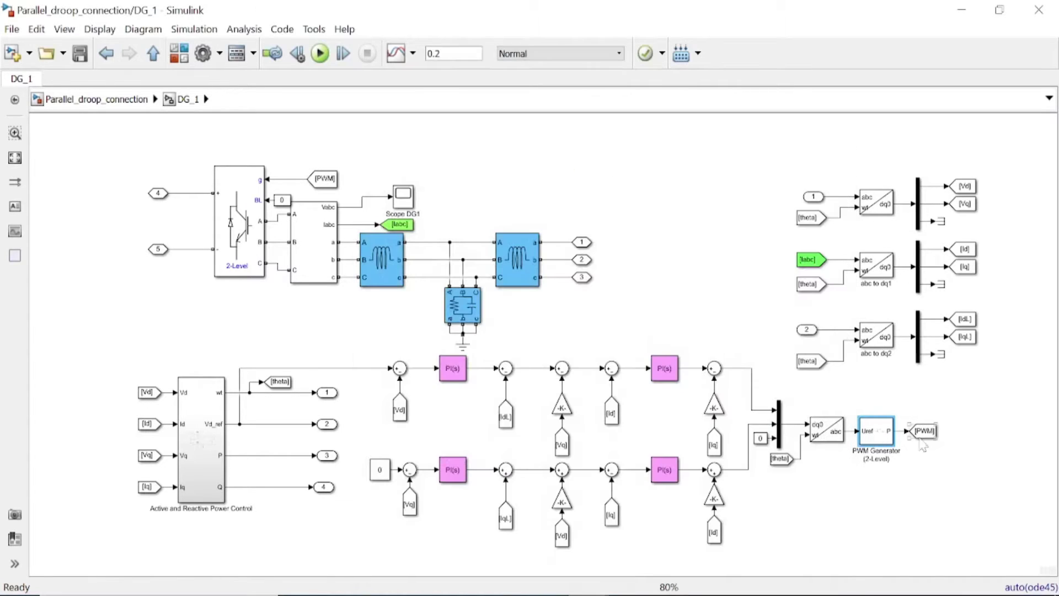
# - Check the PWM Goto block's tag and select the Two-Level Converter it drives, returning to the model's top level
pyautogui.doubleClick(924, 432)
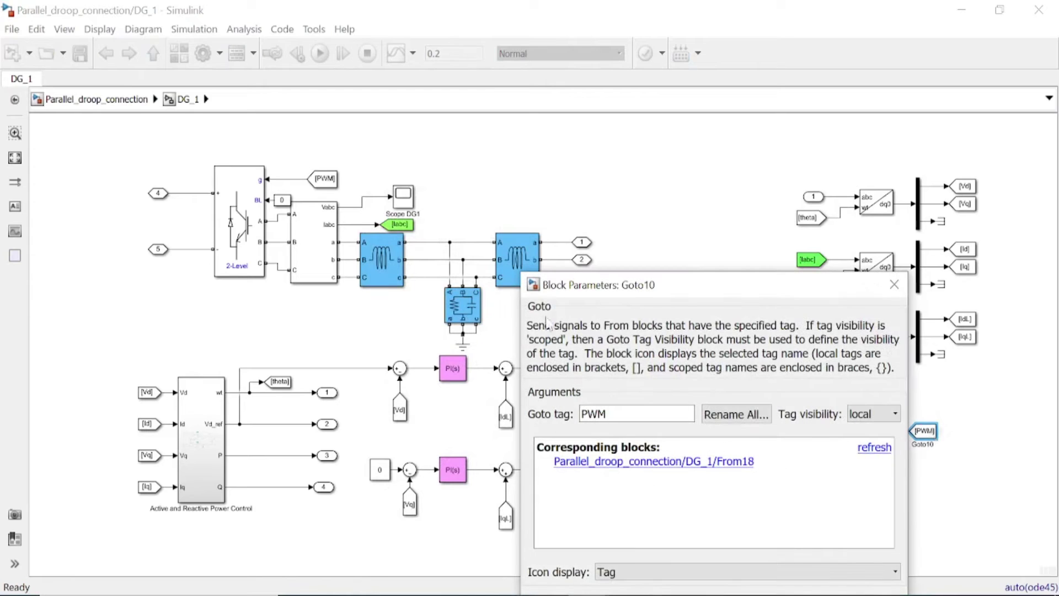
pyautogui.press('Return')
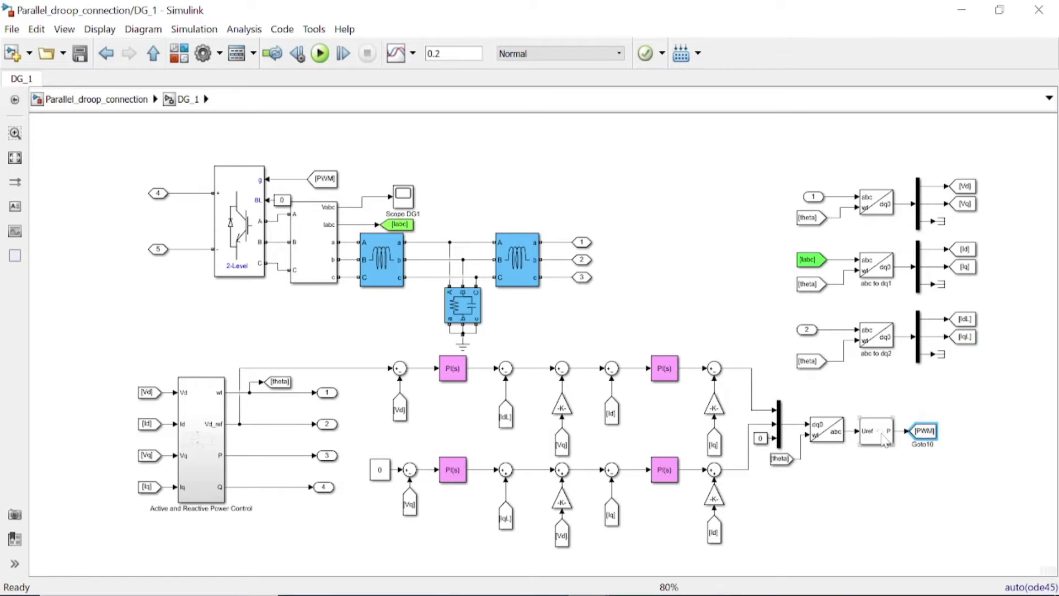
pyautogui.click(267, 172)
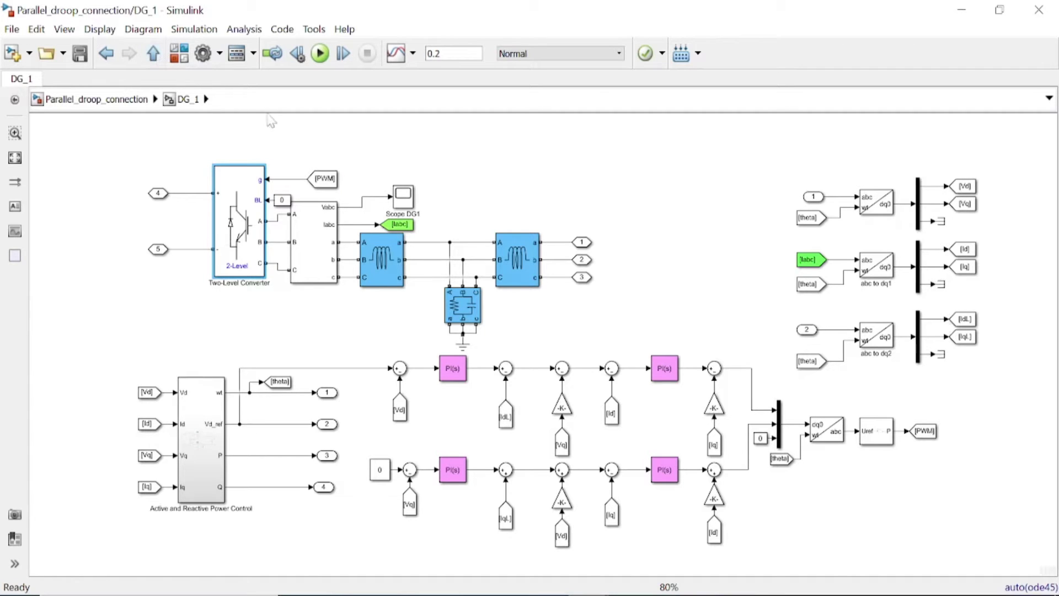
pyautogui.click(154, 54)
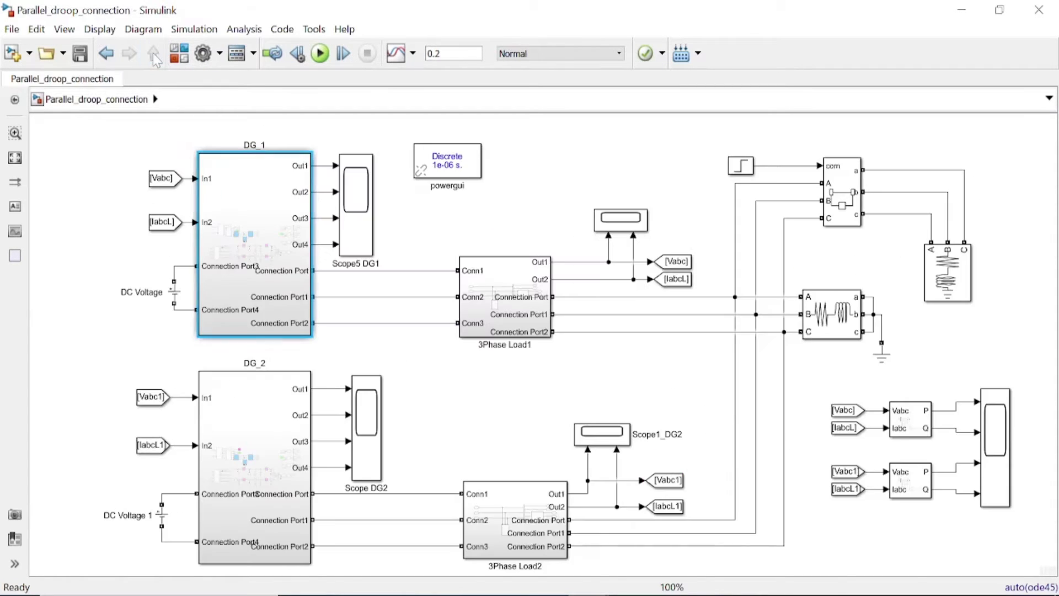
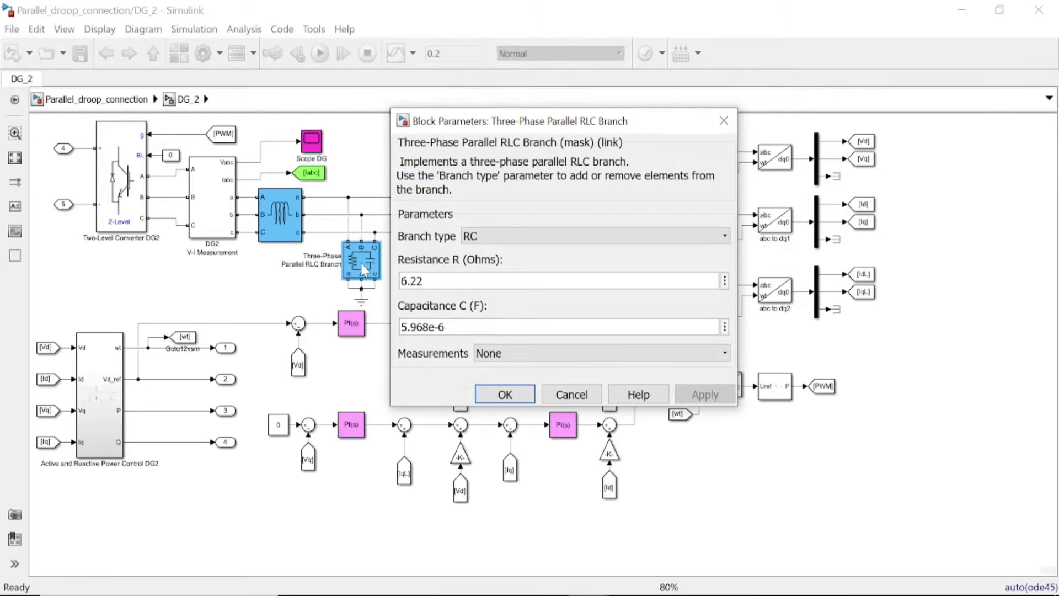
# - Check the resistance and capacitance of DG_2's Three-Phase Parallel RLC Branch and select its abc to dq0 transformations
pyautogui.click(501, 394)
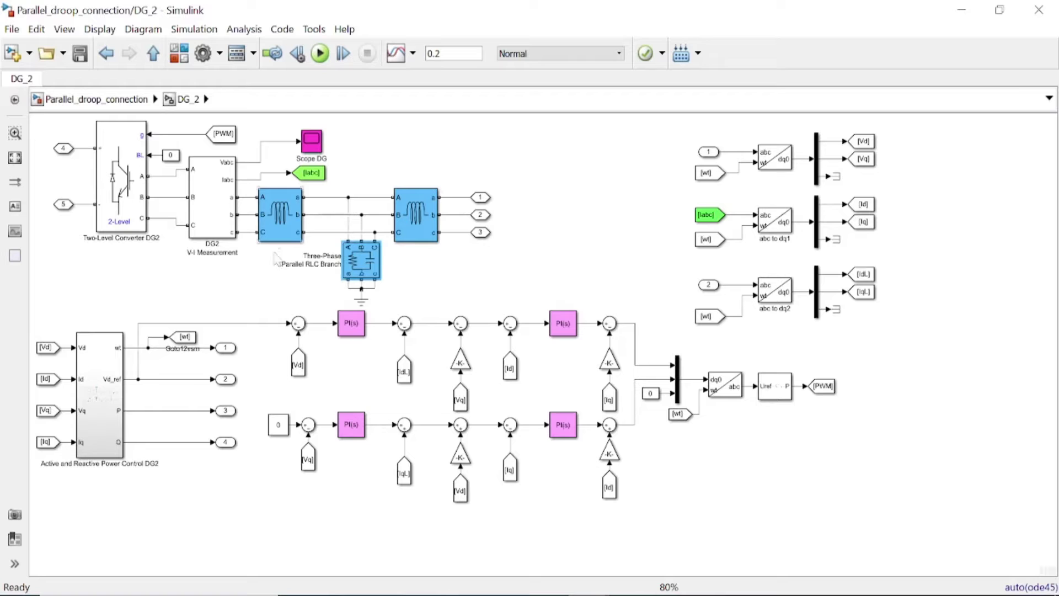
pyautogui.doubleClick(365, 260)
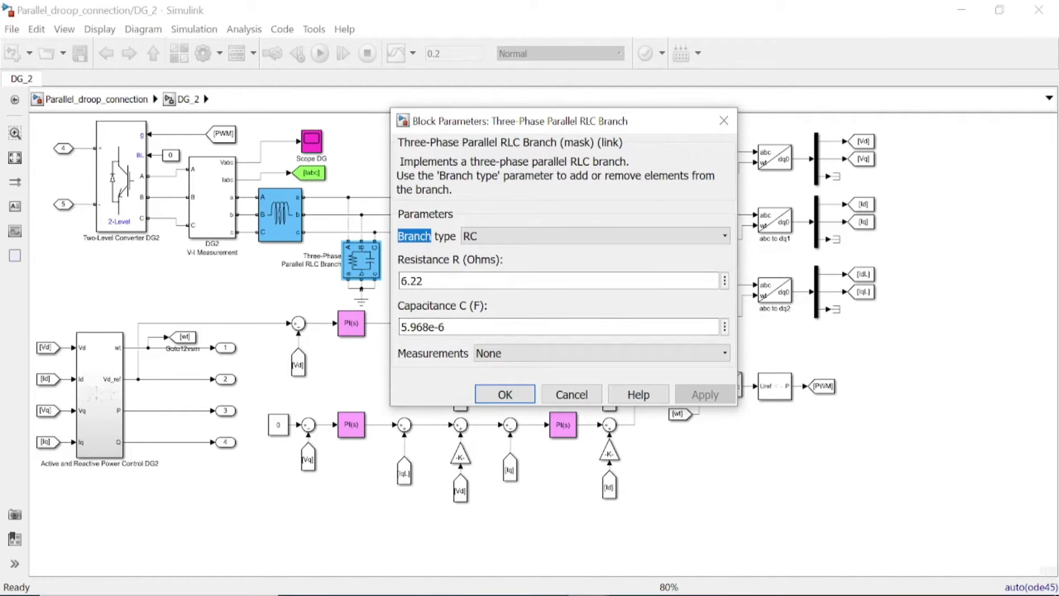
pyautogui.click(411, 281)
pyautogui.press('Tab')
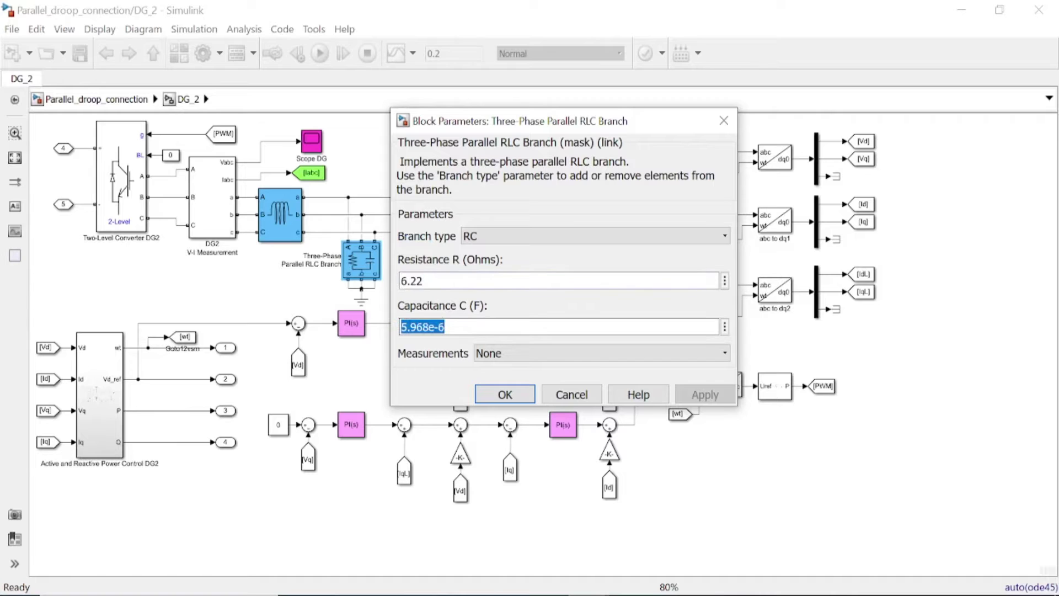
pyautogui.click(486, 393)
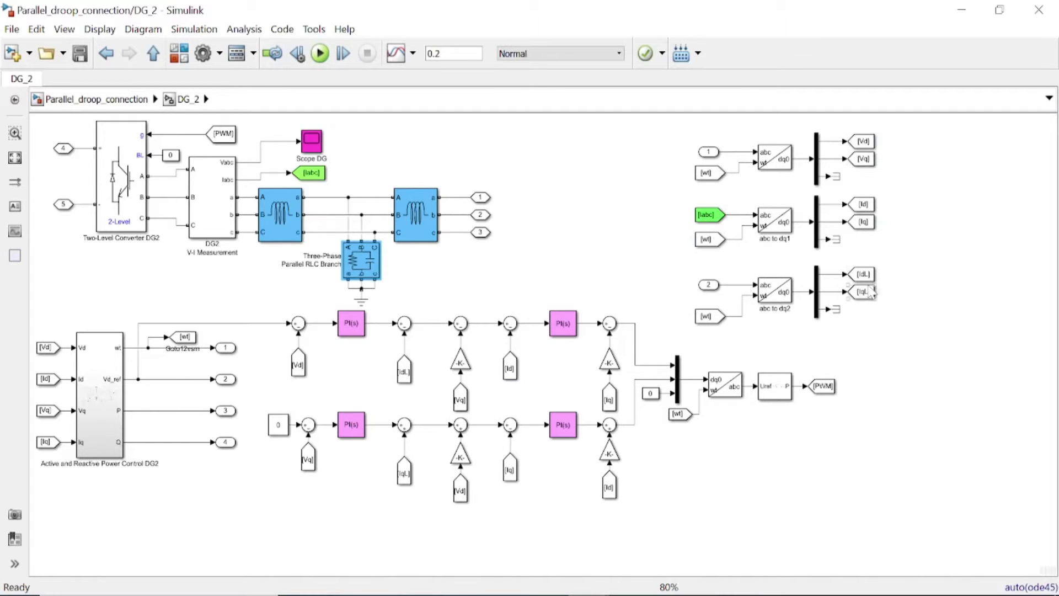
pyautogui.moveTo(900, 330); pyautogui.dragTo(681, 139)
# - Open the Active and Reactive Power Control DG2 subsystem and select its active-power loop and Transfer Fcn1 for examination
pyautogui.click(94, 425)
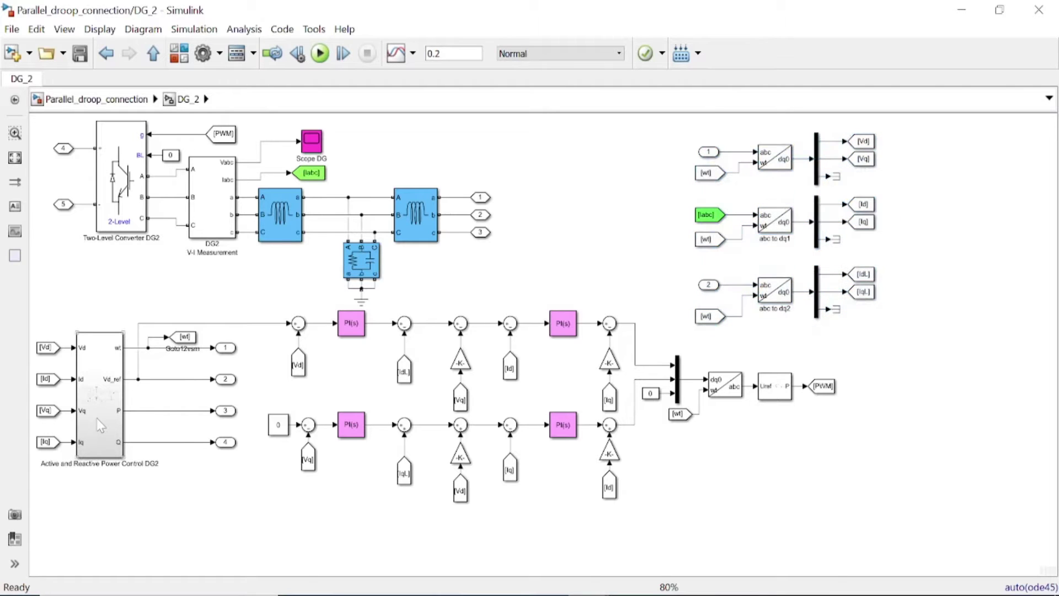
pyautogui.doubleClick(98, 420)
pyautogui.click(69, 142)
pyautogui.moveTo(51, 128); pyautogui.dragTo(732, 284)
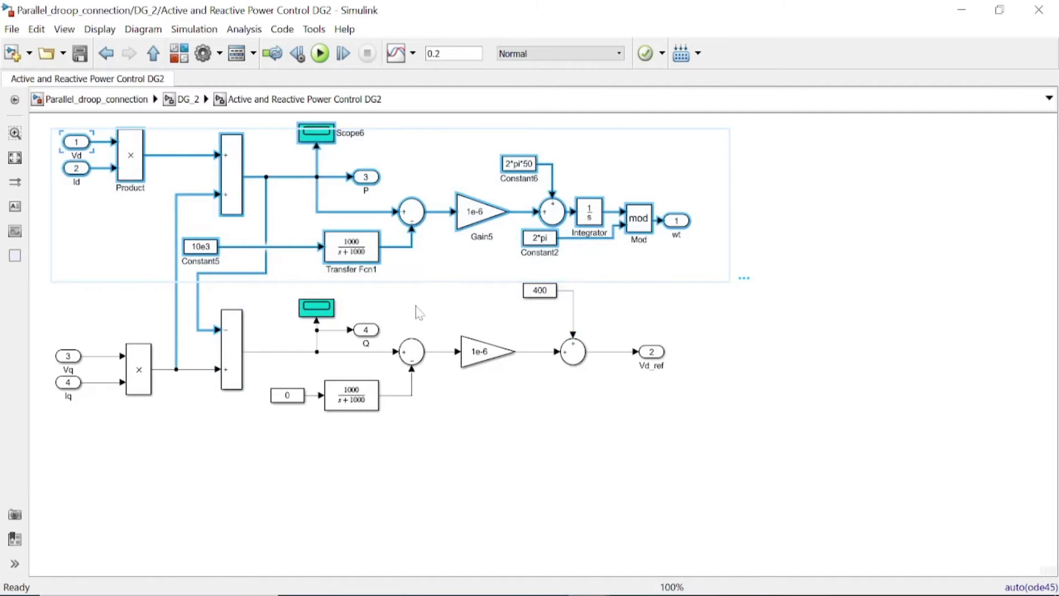
pyautogui.click(356, 283)
pyautogui.click(349, 255)
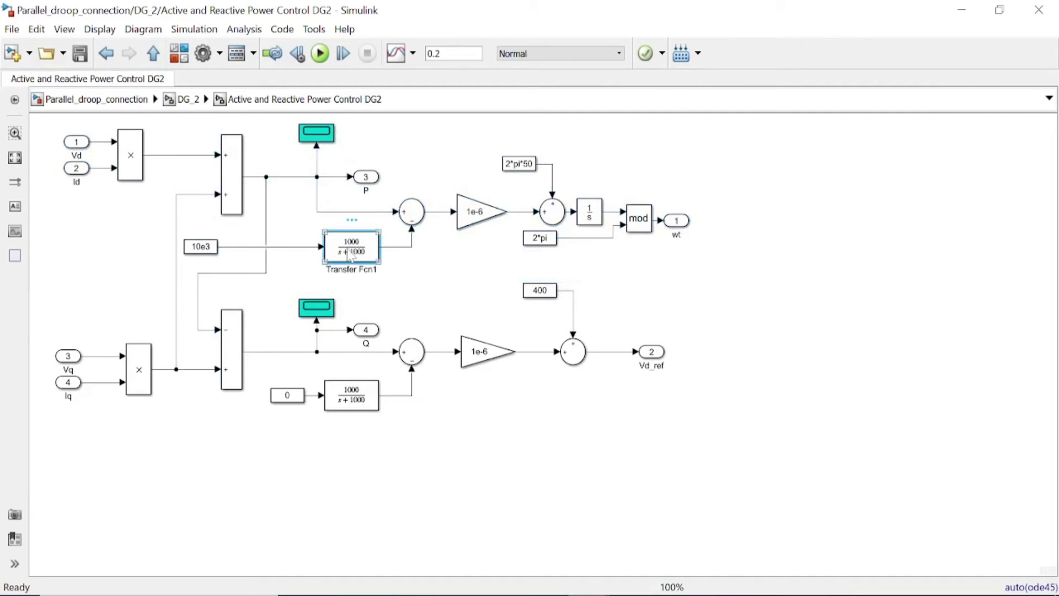
pyautogui.click(667, 302)
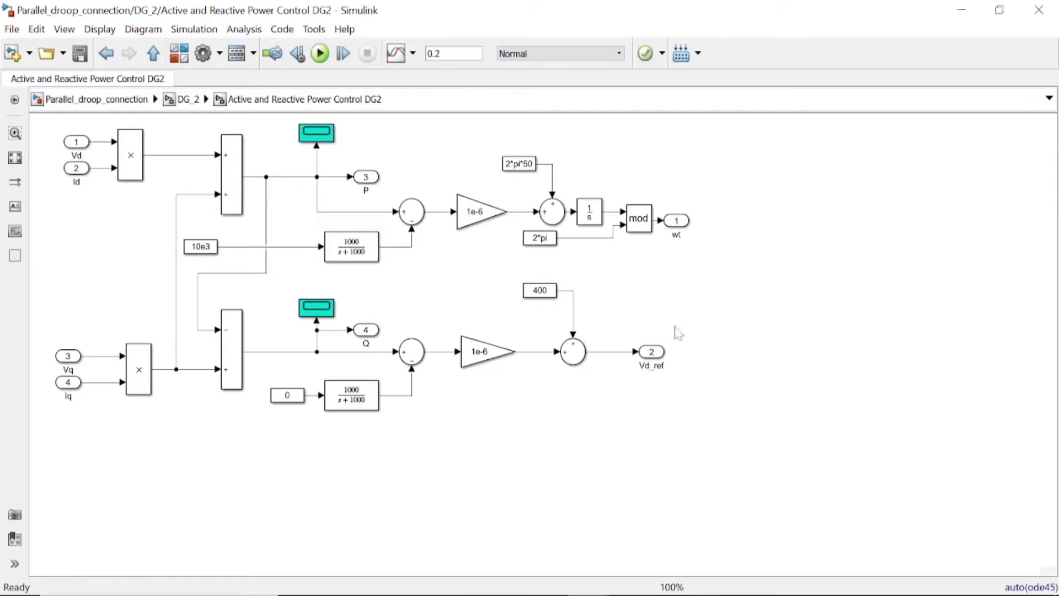
# - Select the reactive-power loop from Vq and Iq through to Vd_ref for examination
pyautogui.moveTo(707, 454); pyautogui.dragTo(590, 438)
pyautogui.click(666, 221)
pyautogui.click(672, 414)
pyautogui.moveTo(676, 417); pyautogui.dragTo(65, 282)
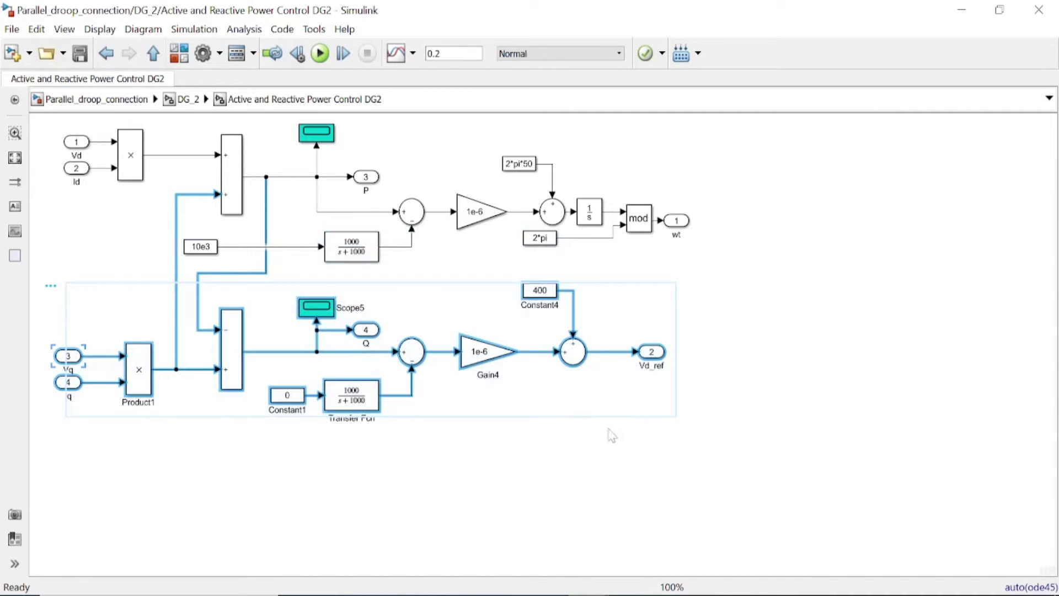
pyautogui.click(684, 426)
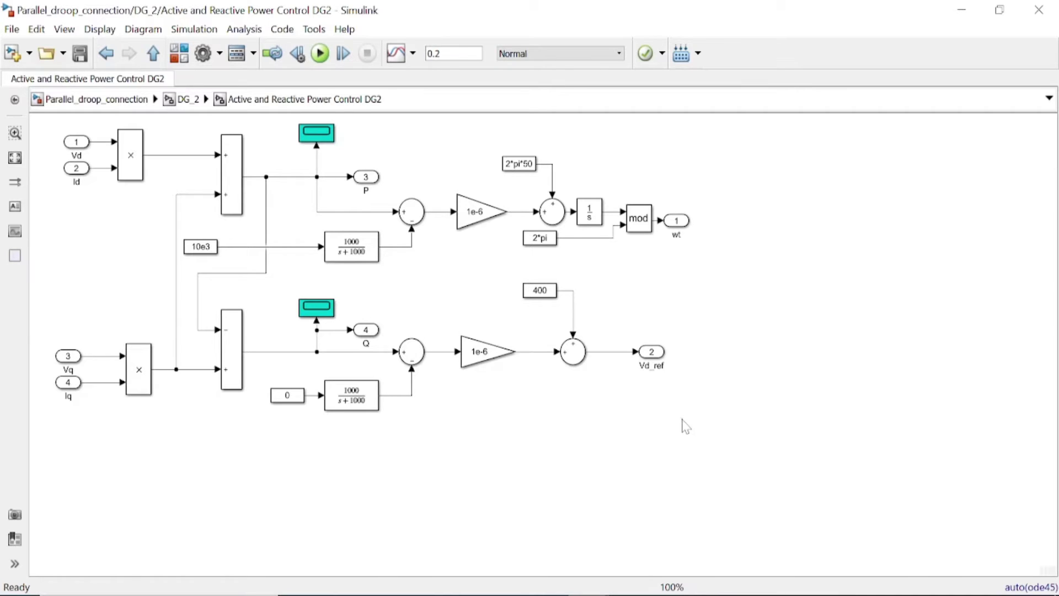
# - Return to DG_2 and check the proportional and integral gains of the d-axis voltage loop's PID Controller
pyautogui.click(153, 58)
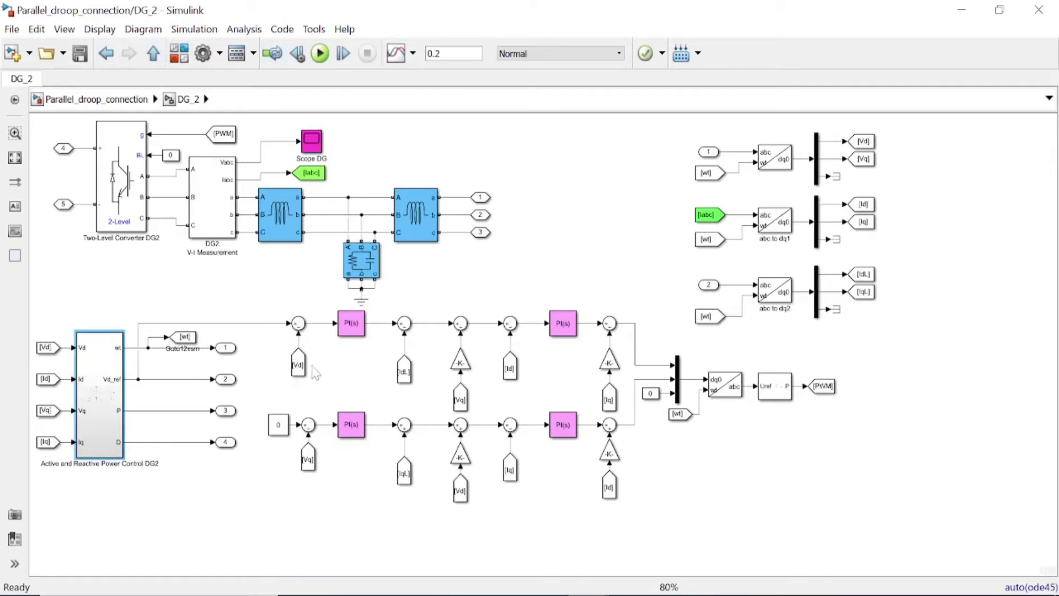
pyautogui.click(353, 328)
pyautogui.click(354, 327)
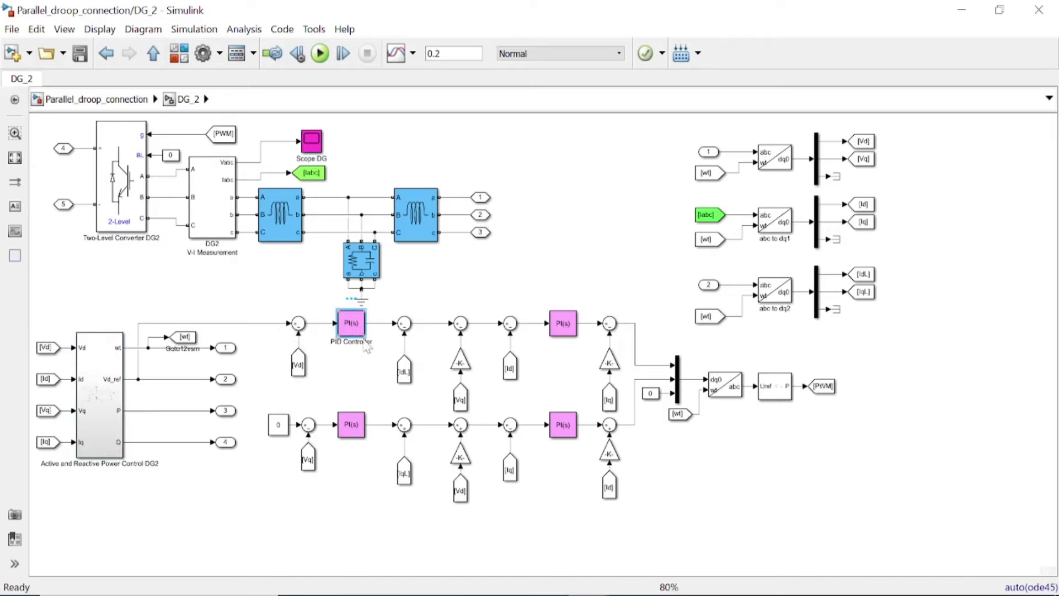
pyautogui.doubleClick(353, 327)
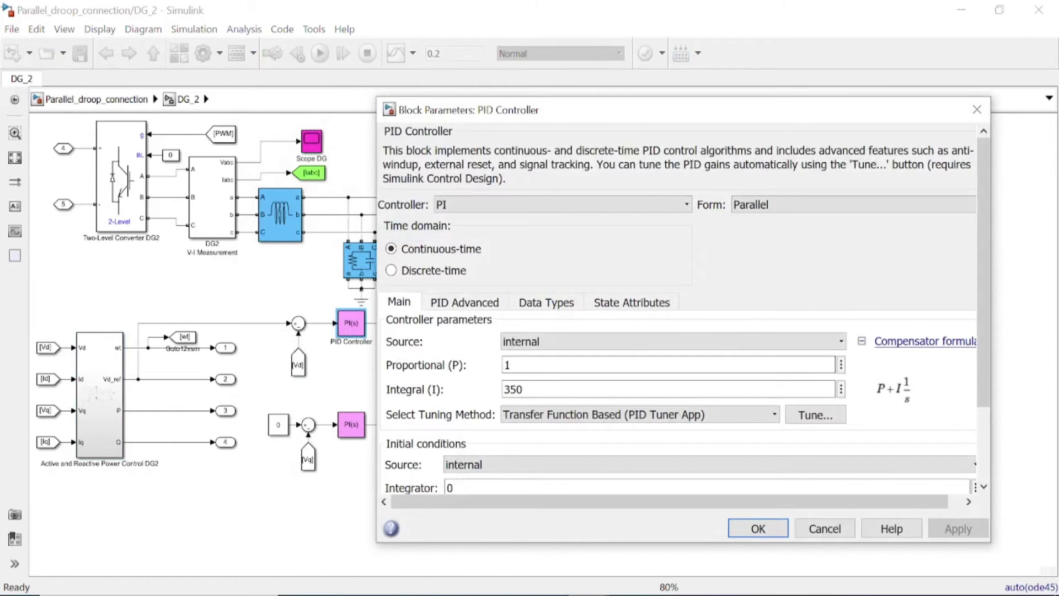
pyautogui.doubleClick(523, 389)
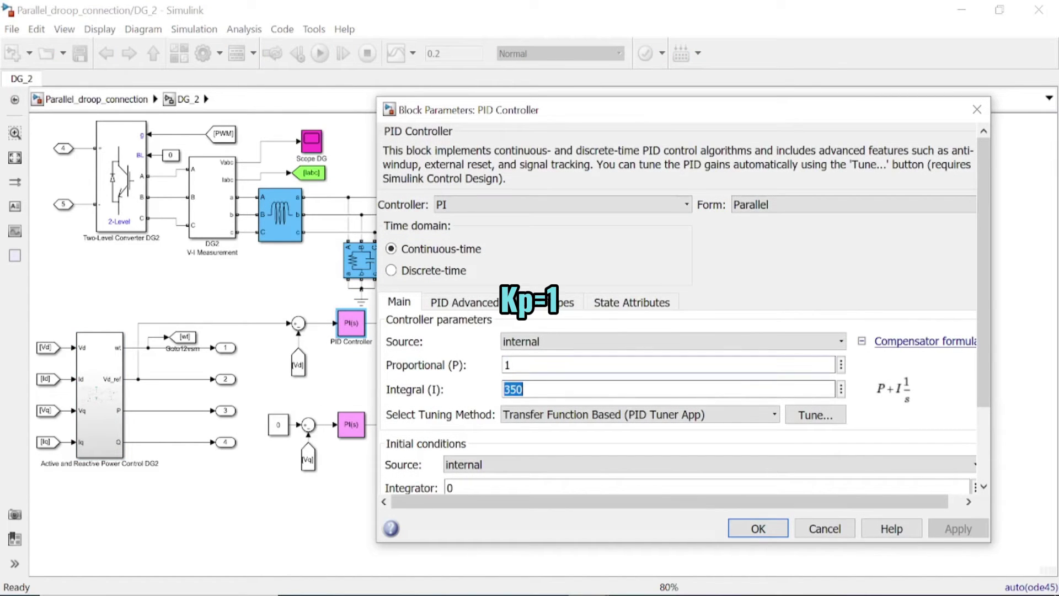
pyautogui.click(758, 528)
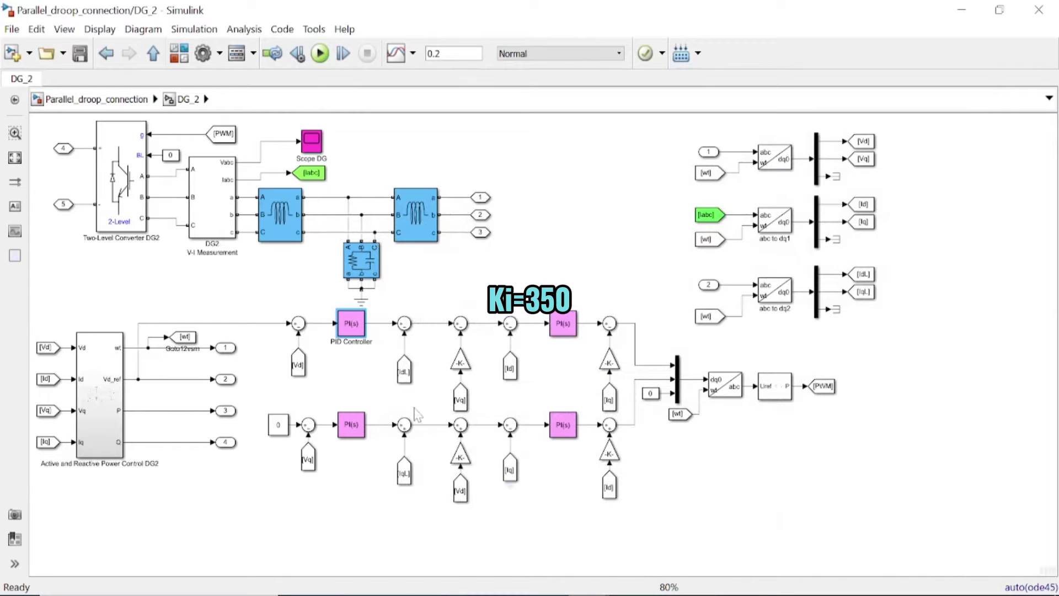
# - Check the parameters of PID Controller2 in the q-axis voltage loop and the Vq Gain block in the d-axis path
pyautogui.click(356, 427)
pyautogui.doubleClick(355, 426)
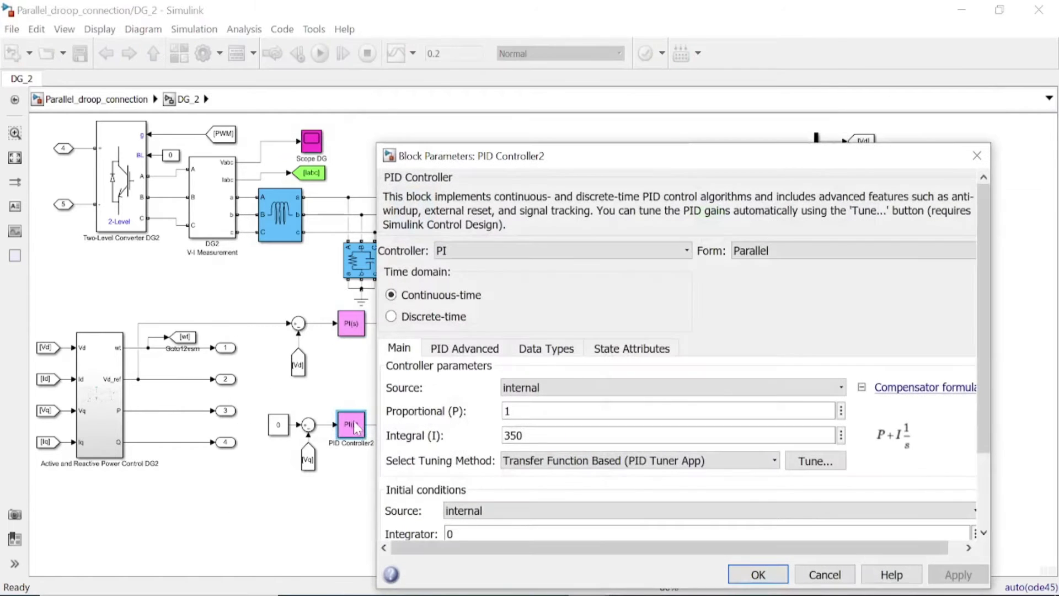
pyautogui.click(753, 574)
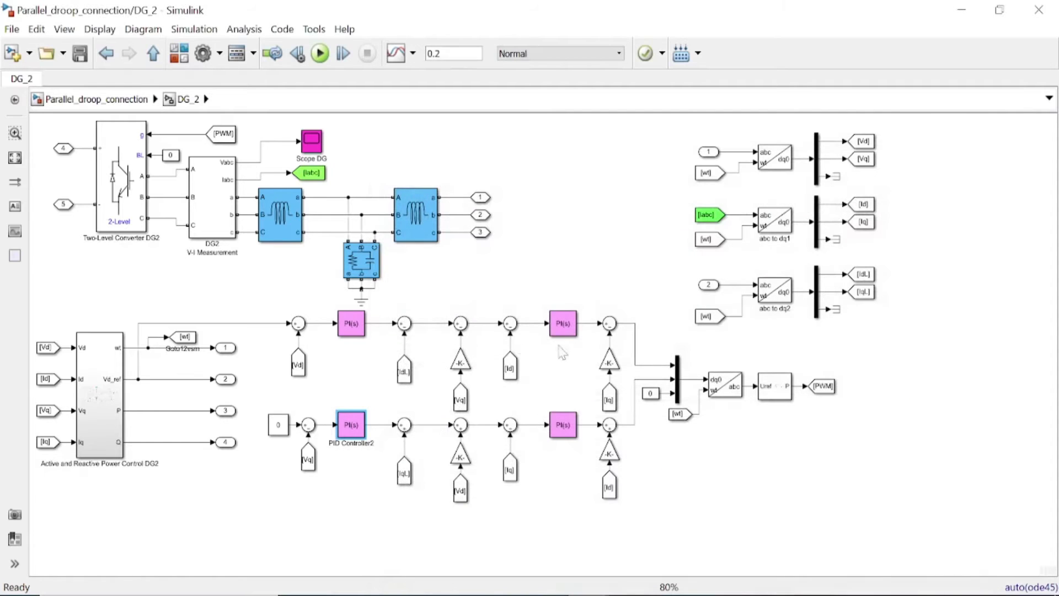
pyautogui.doubleClick(461, 363)
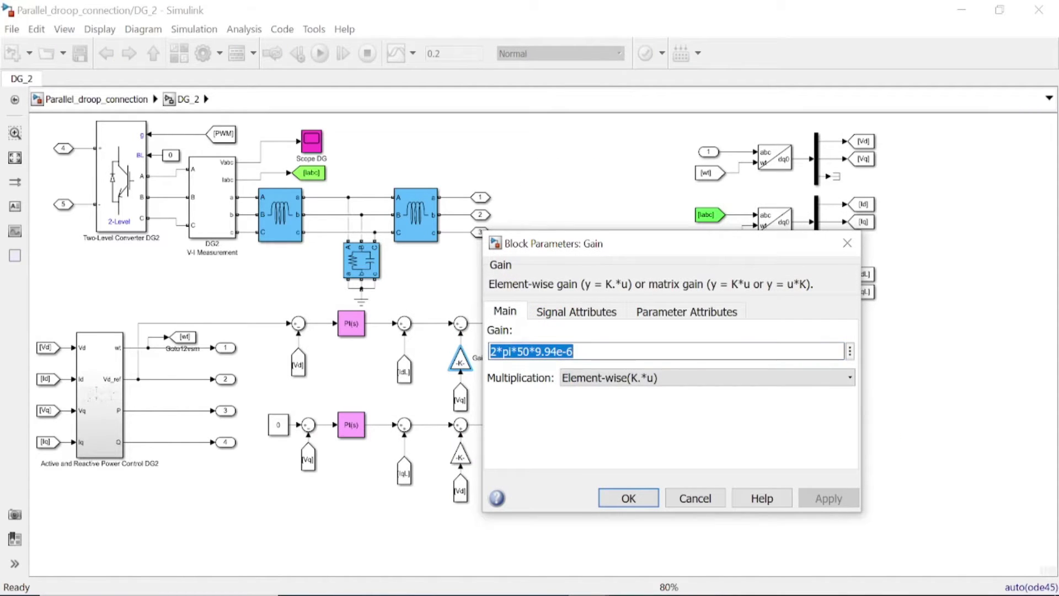
pyautogui.click(628, 498)
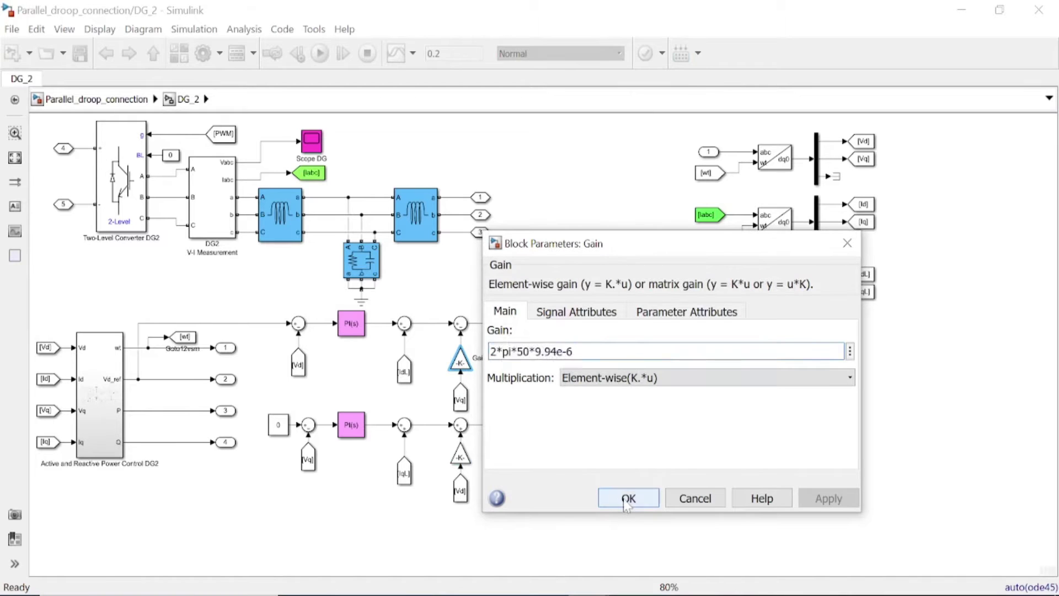
# - Check the gain expressions of the Iq and Id decoupling Gain blocks in DG_2's current loops
pyautogui.click(609, 361)
pyautogui.doubleClick(609, 361)
pyautogui.click(775, 498)
pyautogui.doubleClick(607, 453)
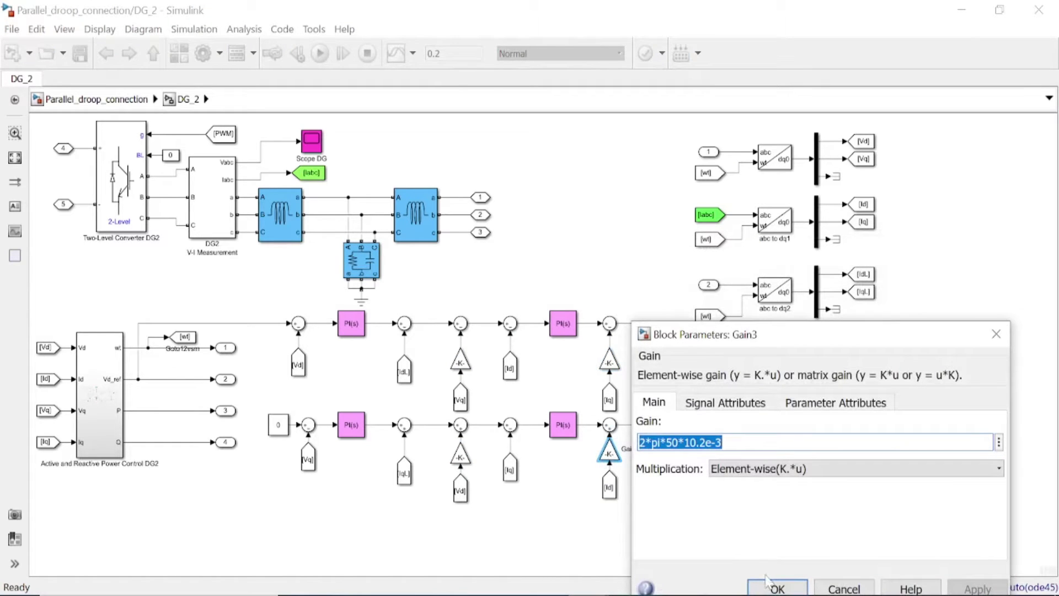
pyautogui.click(769, 585)
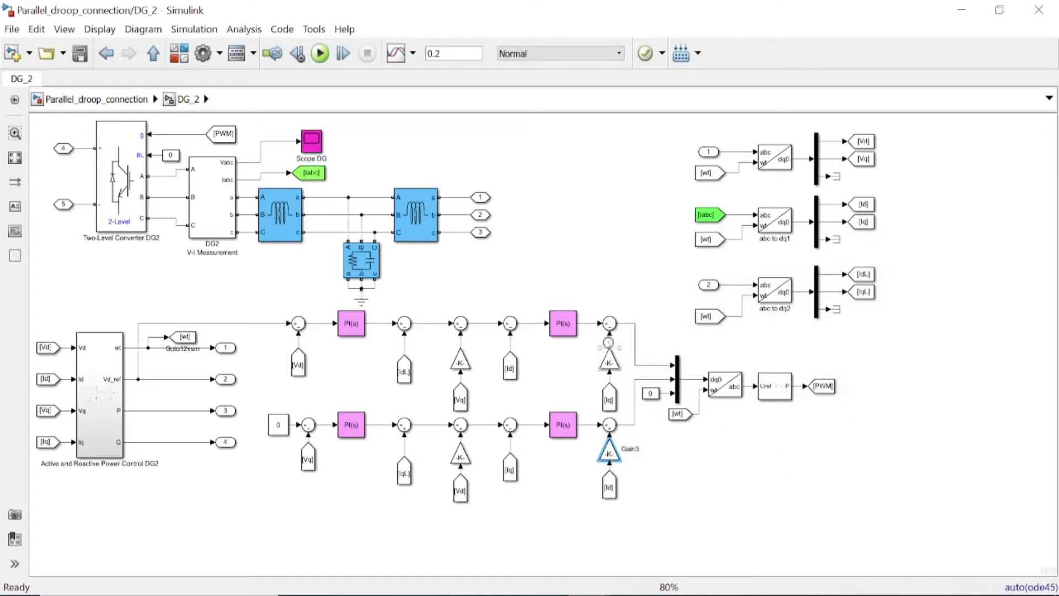
# - Check the proportional and integral gains of PID Controller1 in DG_2's d-axis current loop
pyautogui.click(563, 329)
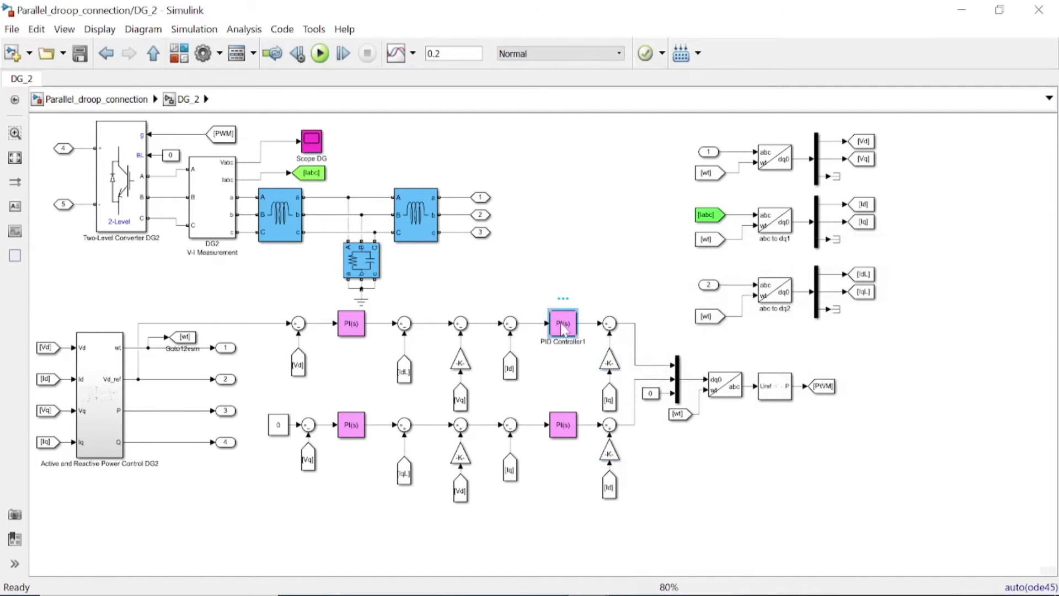
pyautogui.doubleClick(562, 328)
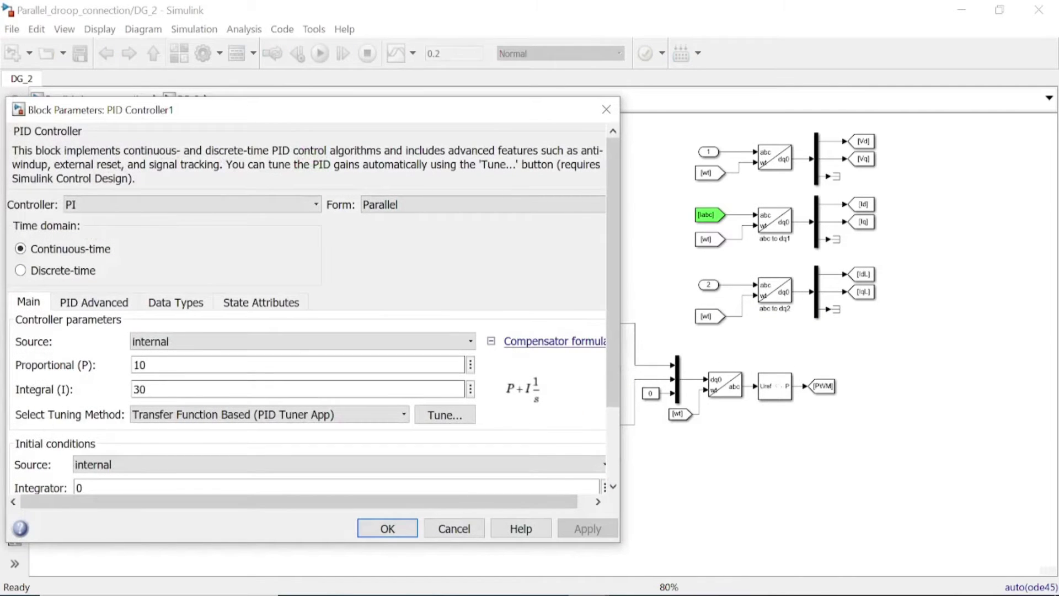
pyautogui.press('Tab')
pyautogui.click(387, 529)
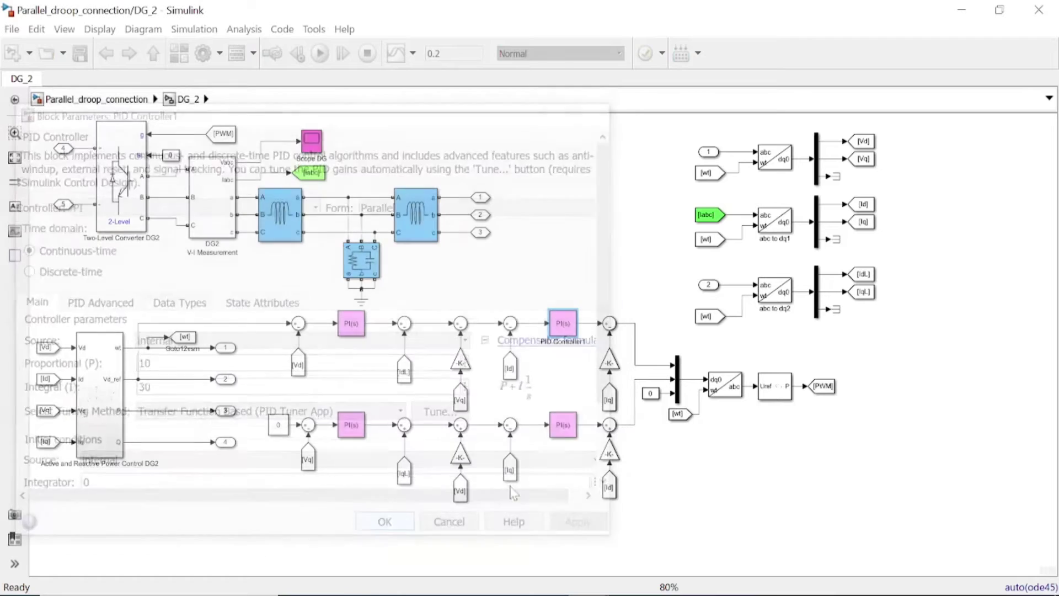
# - Check the proportional and integral gains of PID Controller3 in DG_2's q-axis current loop
pyautogui.click(569, 429)
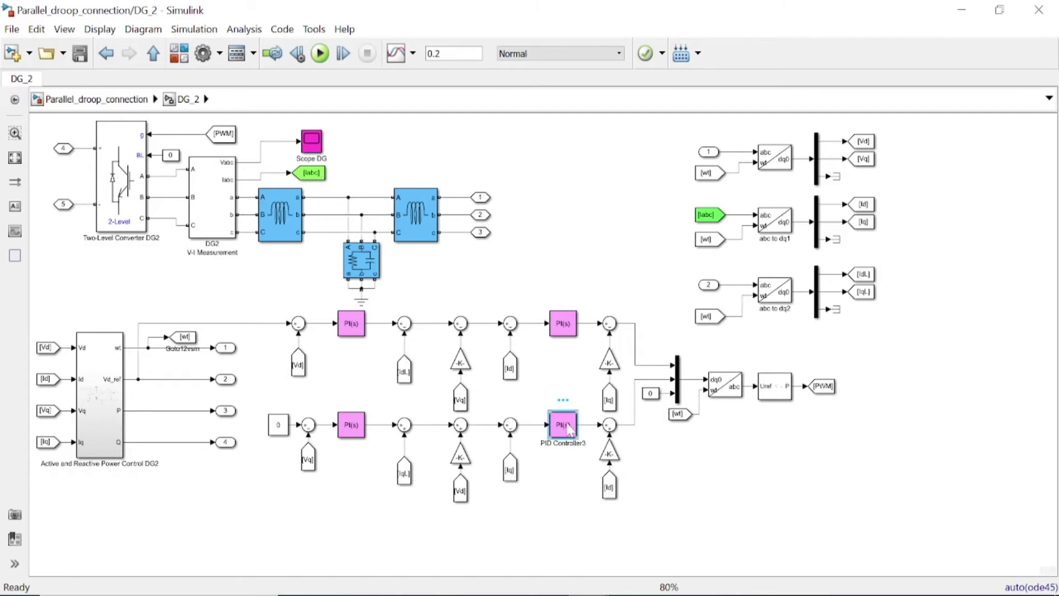
pyautogui.doubleClick(568, 429)
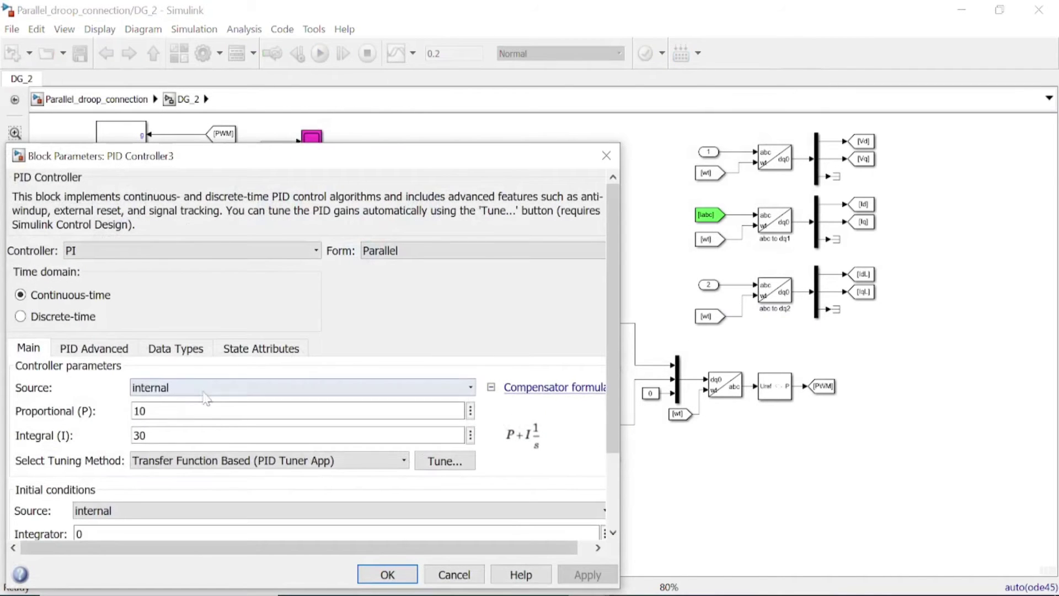
pyautogui.press('Tab')
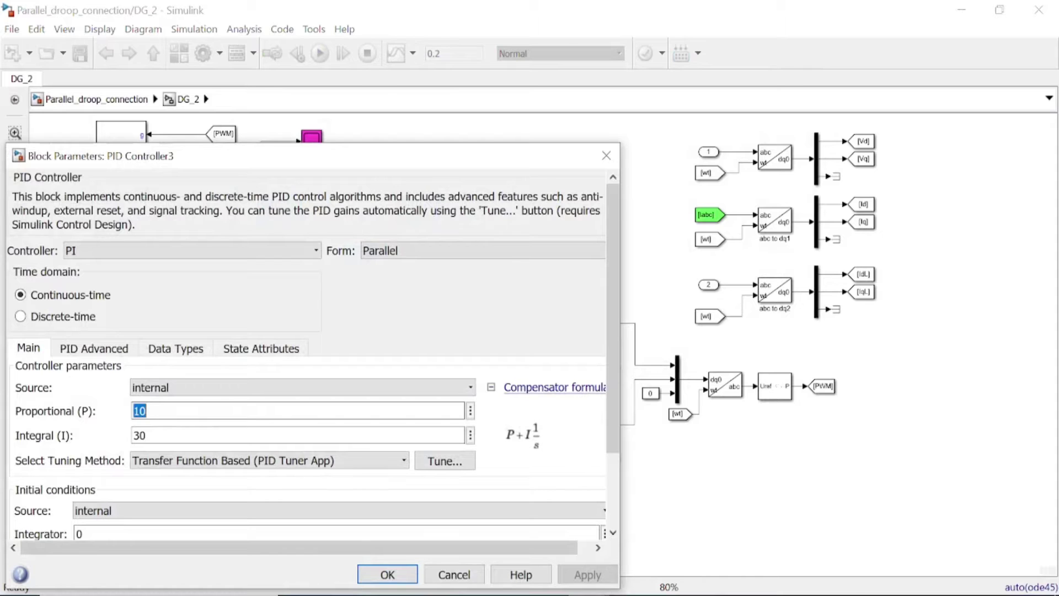
pyautogui.press('Tab')
pyautogui.click(388, 575)
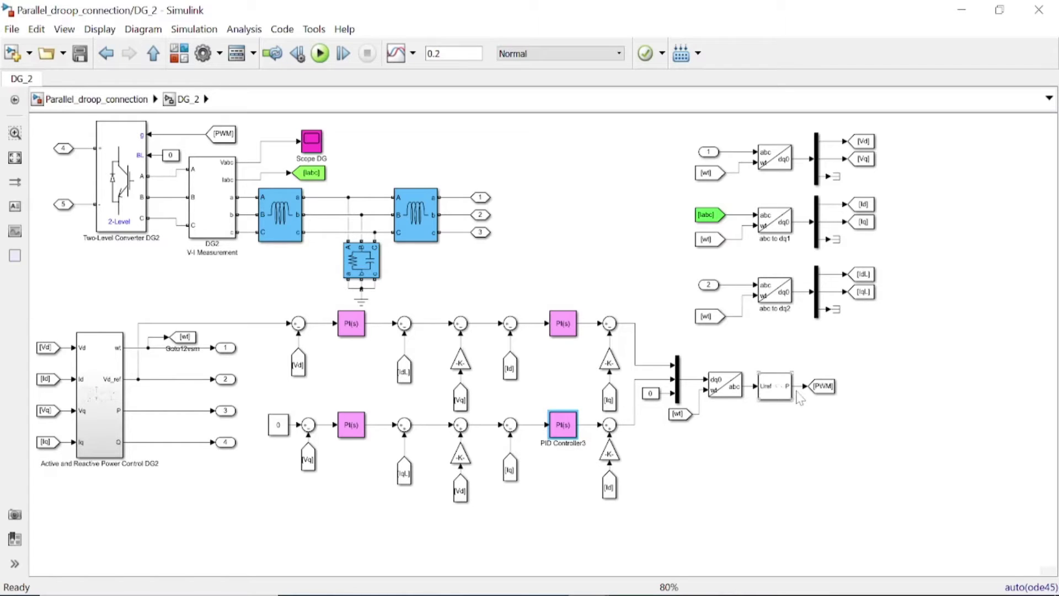
# - Check DG_2's PWM Generator (2-Level) parameters and select the PWM From and Goto tags linking it to the converter
pyautogui.doubleClick(775, 385)
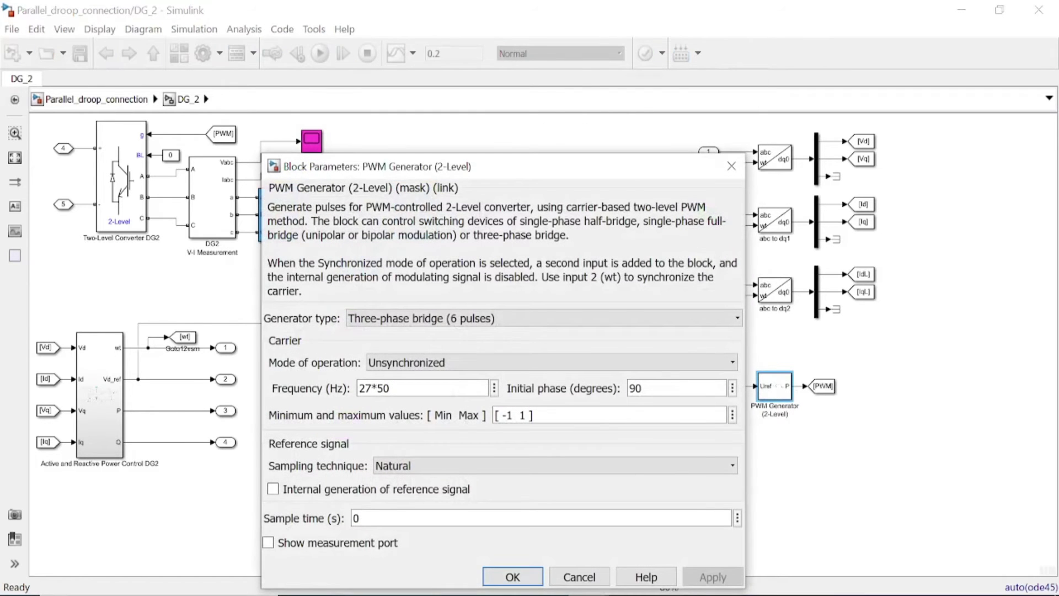
pyautogui.click(531, 577)
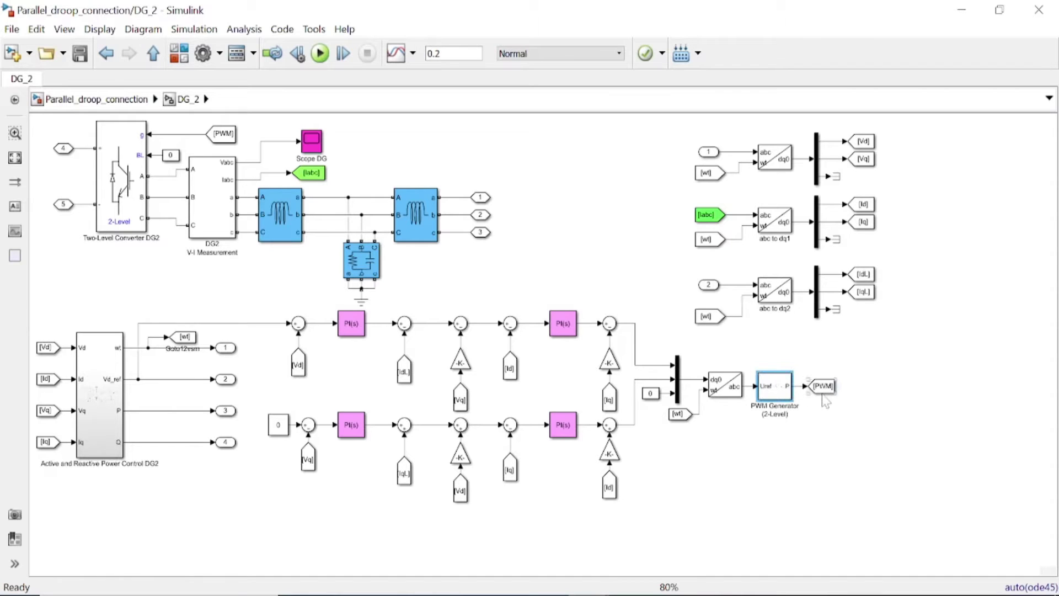
pyautogui.click(223, 138)
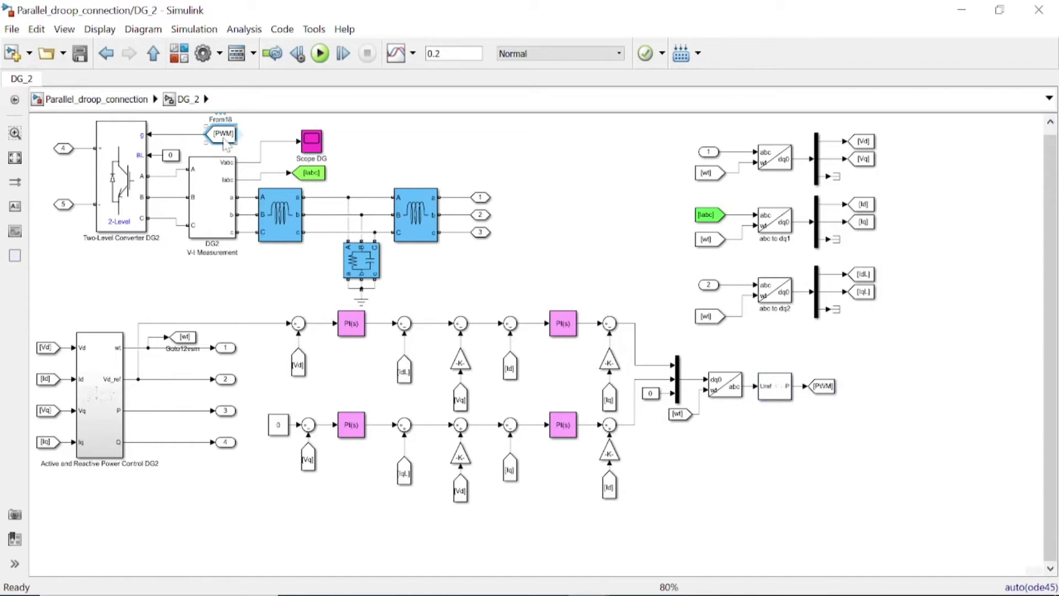
pyautogui.click(829, 387)
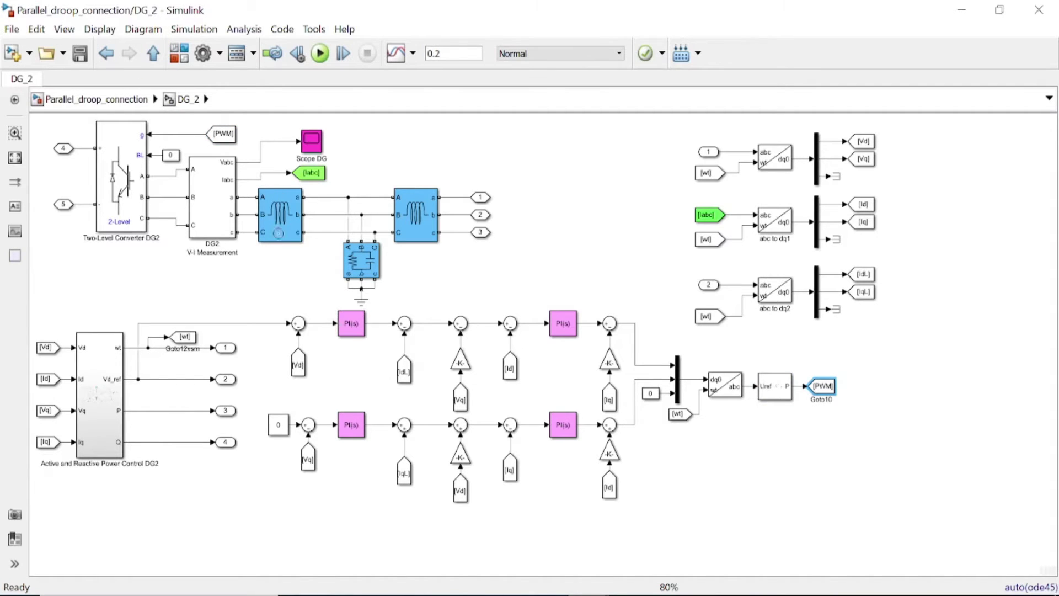
pyautogui.click(356, 331)
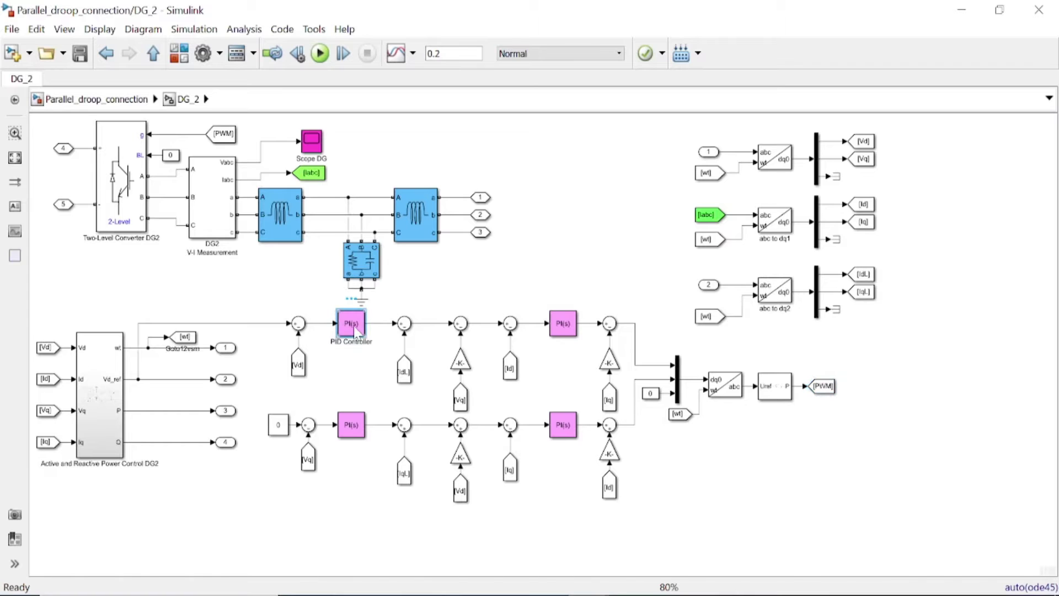
pyautogui.doubleClick(353, 326)
pyautogui.press('Escape')
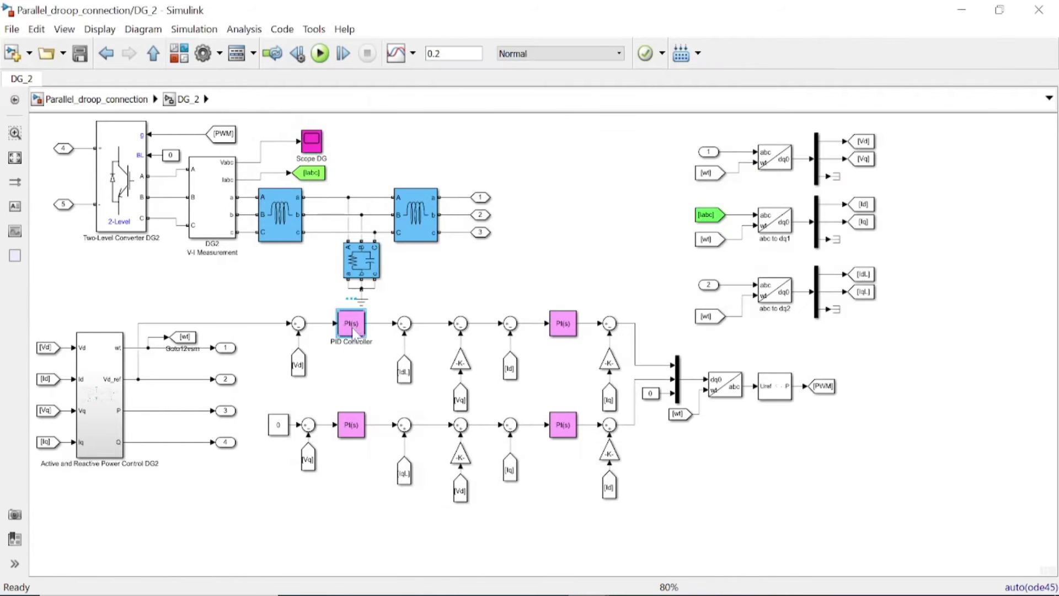
# - Open the DG_1 subsystem and check the proportional and integral gains of its d-axis voltage loop's PID Controller
pyautogui.click(157, 60)
pyautogui.doubleClick(254, 248)
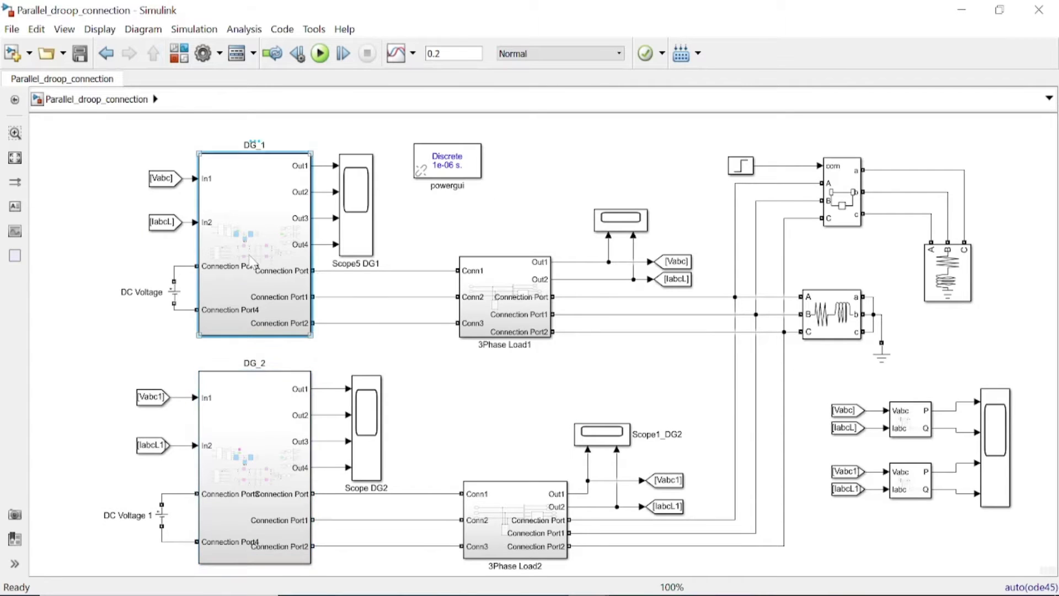
pyautogui.click(447, 374)
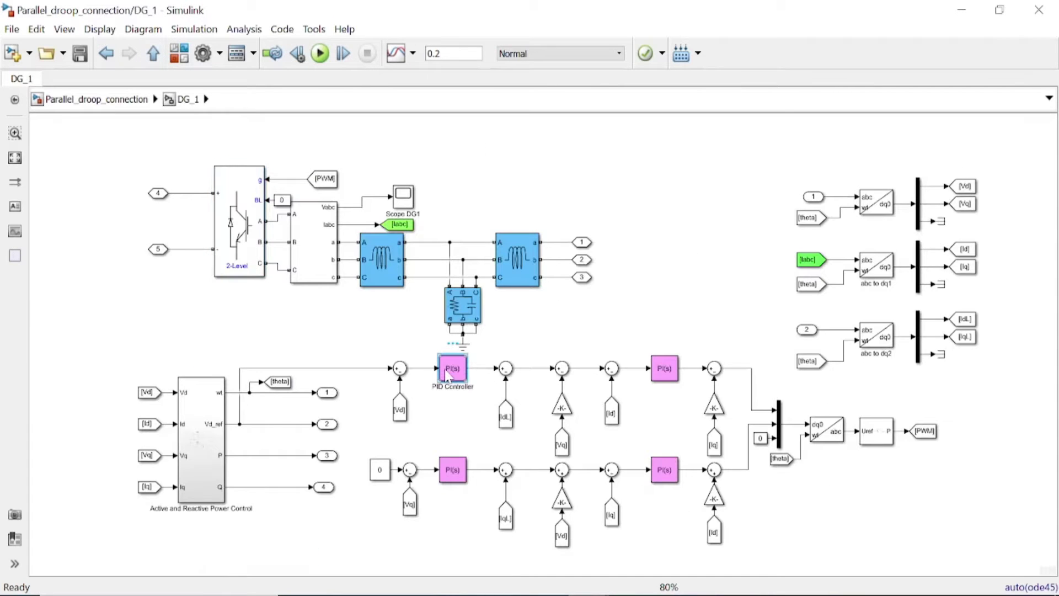
pyautogui.doubleClick(451, 373)
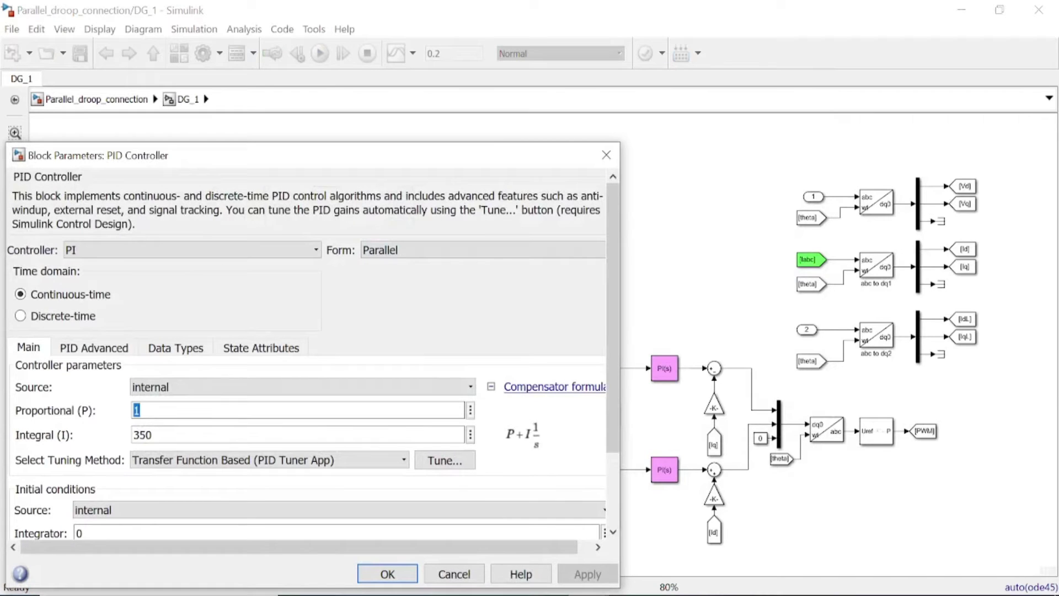
pyautogui.press('Tab')
pyautogui.click(393, 576)
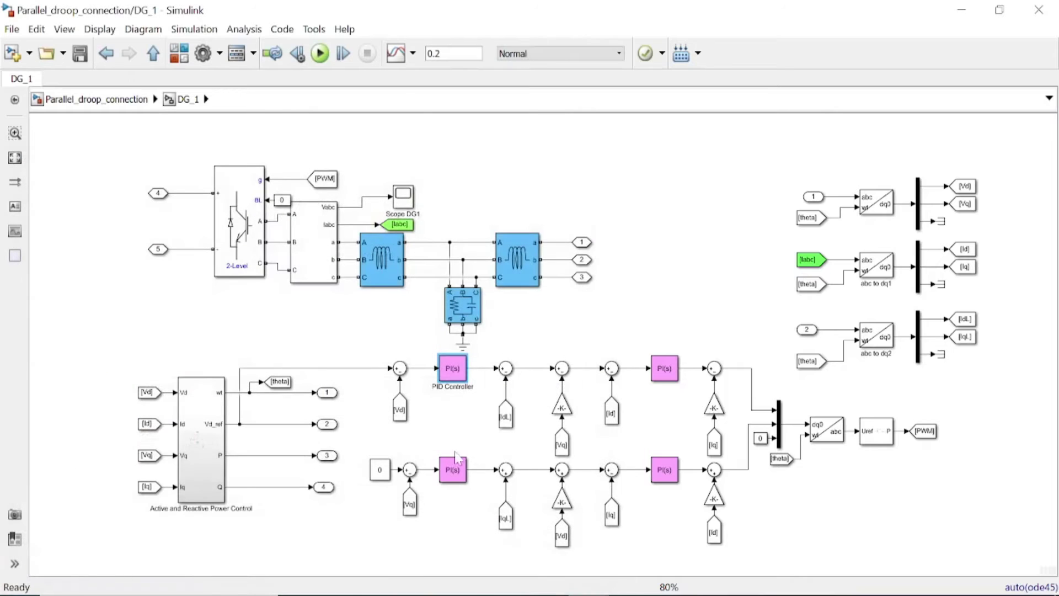
# - Check the proportional and integral gains of PID Controller2 in DG_1's q-axis voltage loop
pyautogui.click(458, 471)
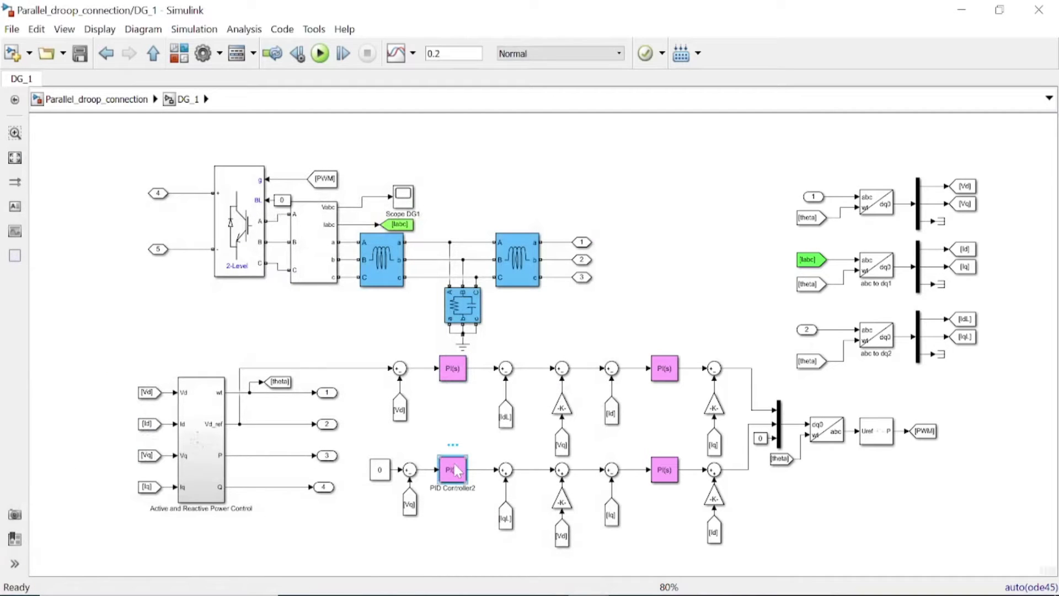
pyautogui.doubleClick(457, 470)
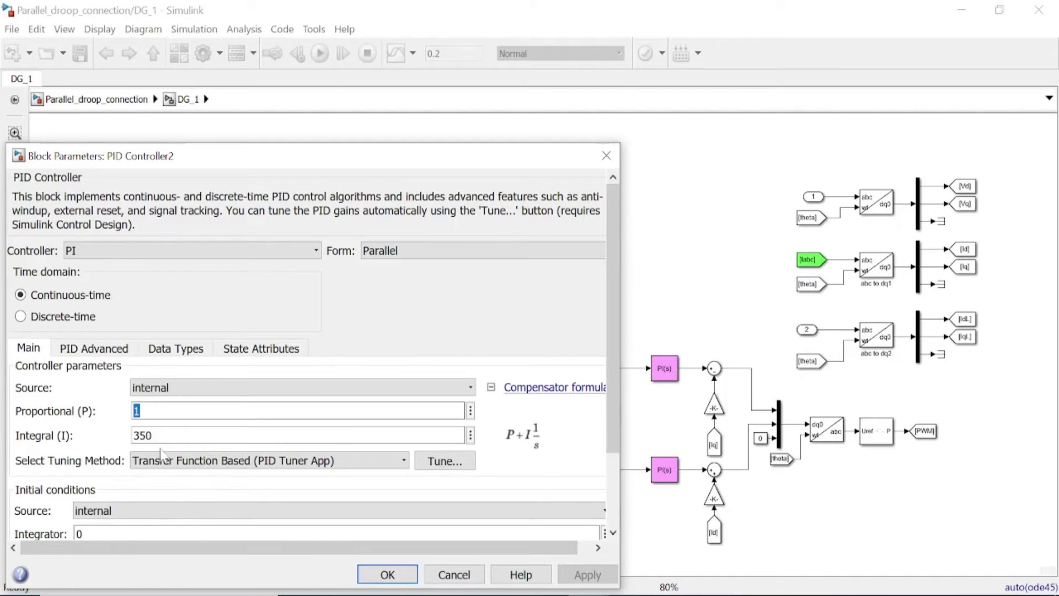
pyautogui.press('Tab')
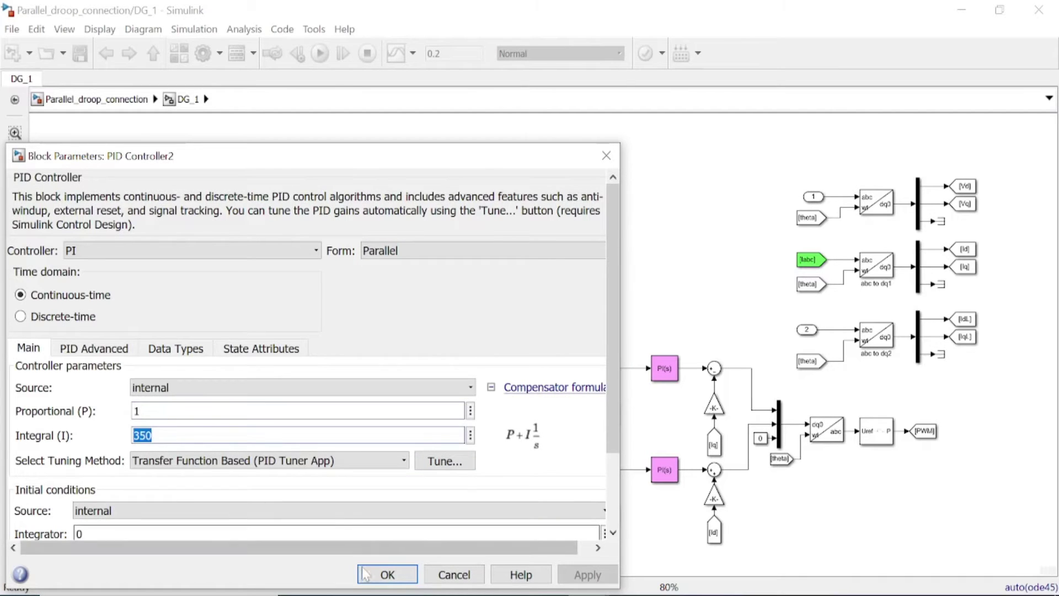
pyautogui.click(386, 574)
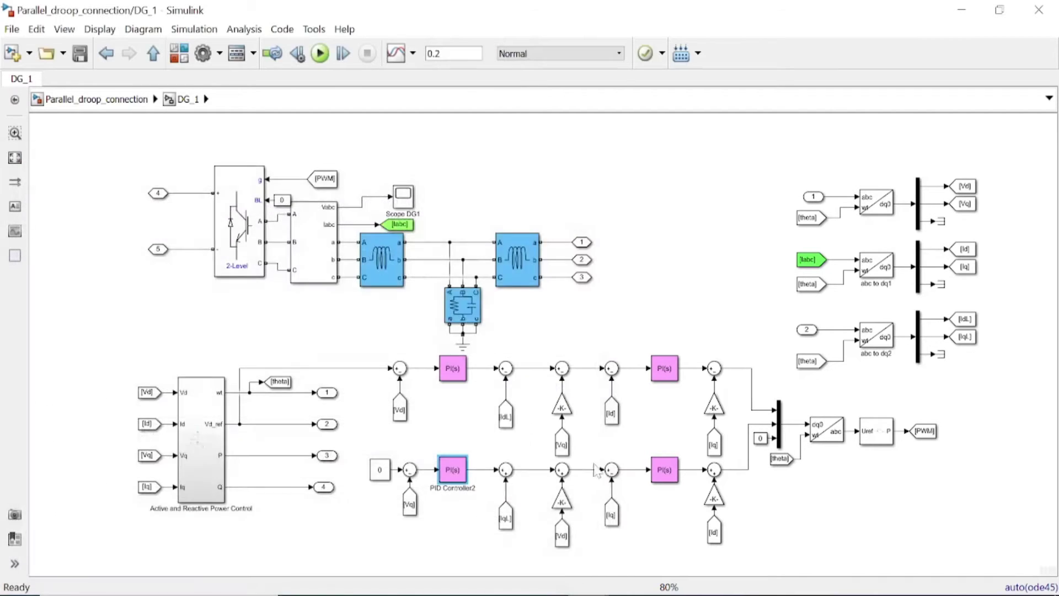
# - Check the proportional and integral gains of PID Controller1 and PID Controller3 in DG_1's current loops
pyautogui.click(672, 377)
pyautogui.doubleClick(671, 375)
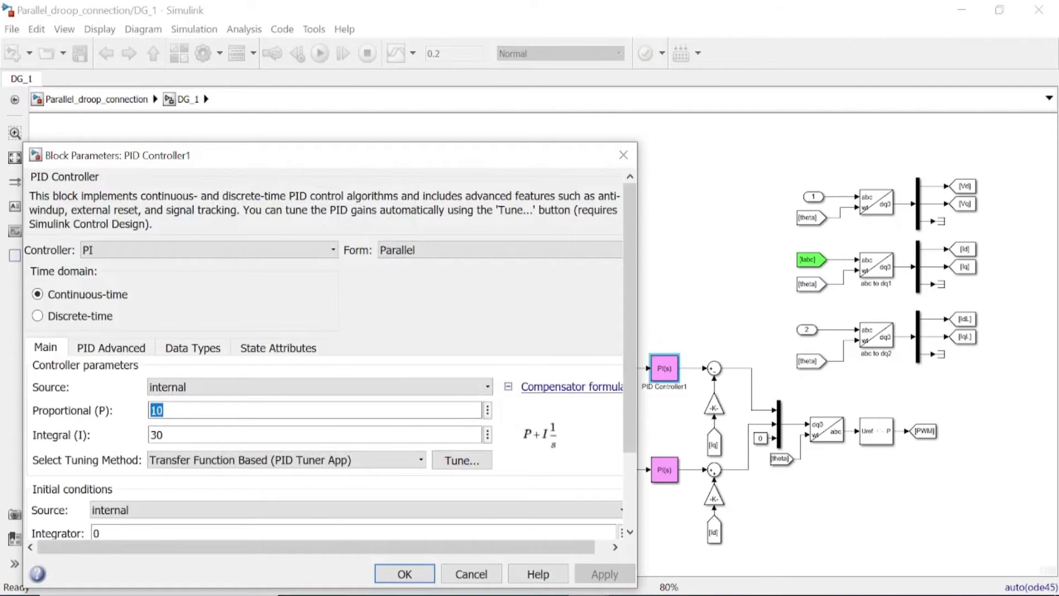
pyautogui.click(395, 575)
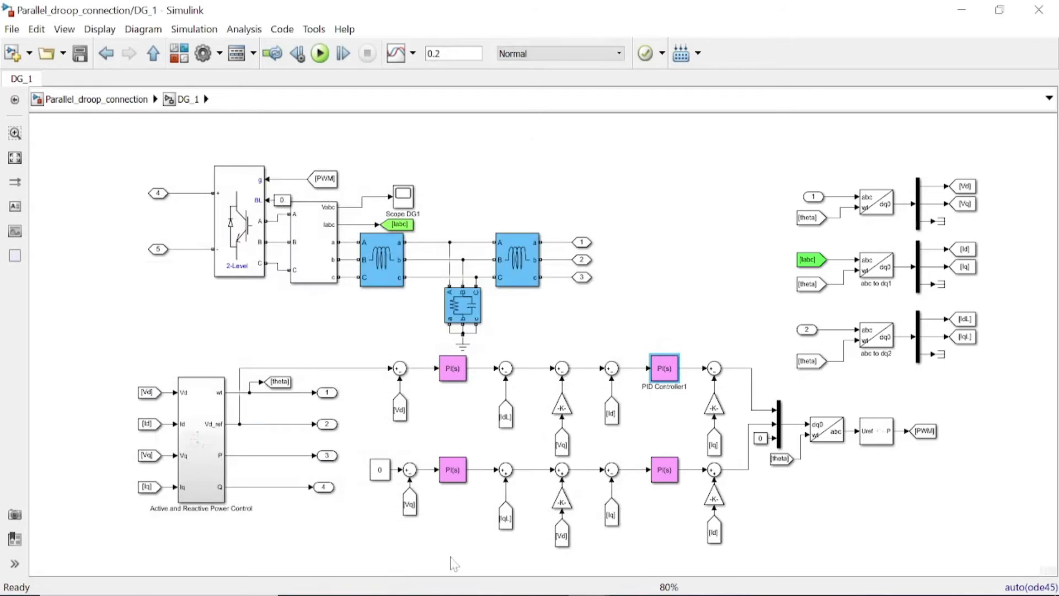
pyautogui.doubleClick(659, 473)
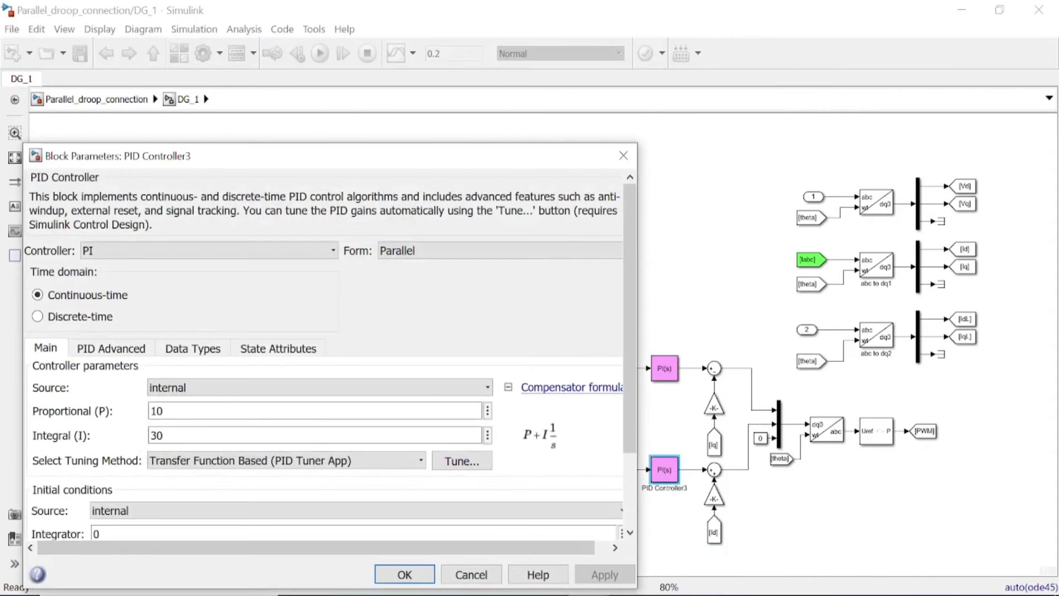
pyautogui.doubleClick(156, 410)
pyautogui.doubleClick(157, 436)
pyautogui.click(406, 577)
# - Check the gain expressions of the Vq and Vd decoupling blocks, Gain and Gain2, in DG_1's voltage loops
pyautogui.click(565, 409)
pyautogui.doubleClick(562, 408)
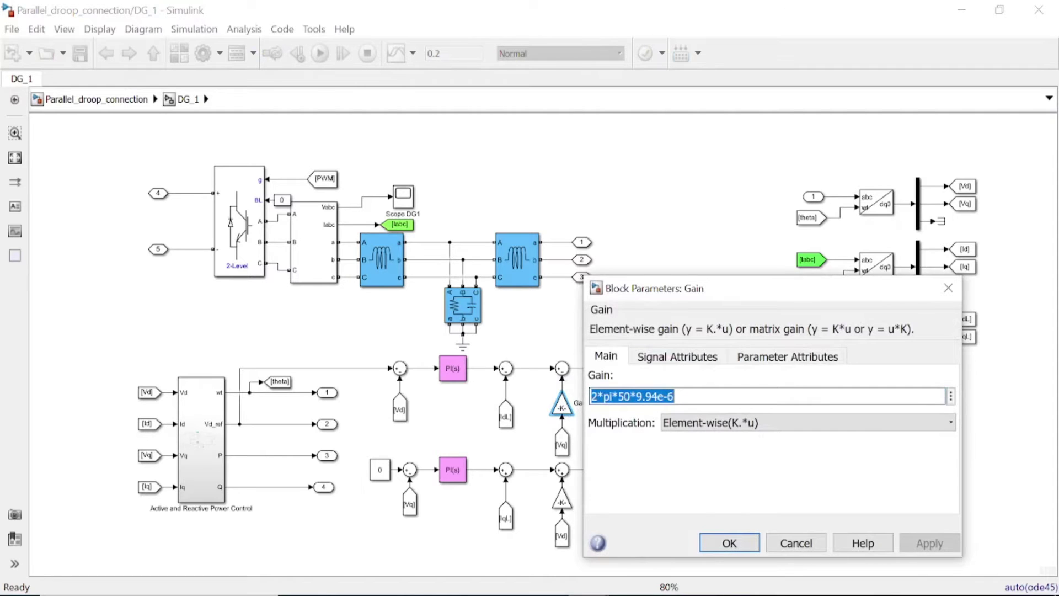
pyautogui.click(727, 542)
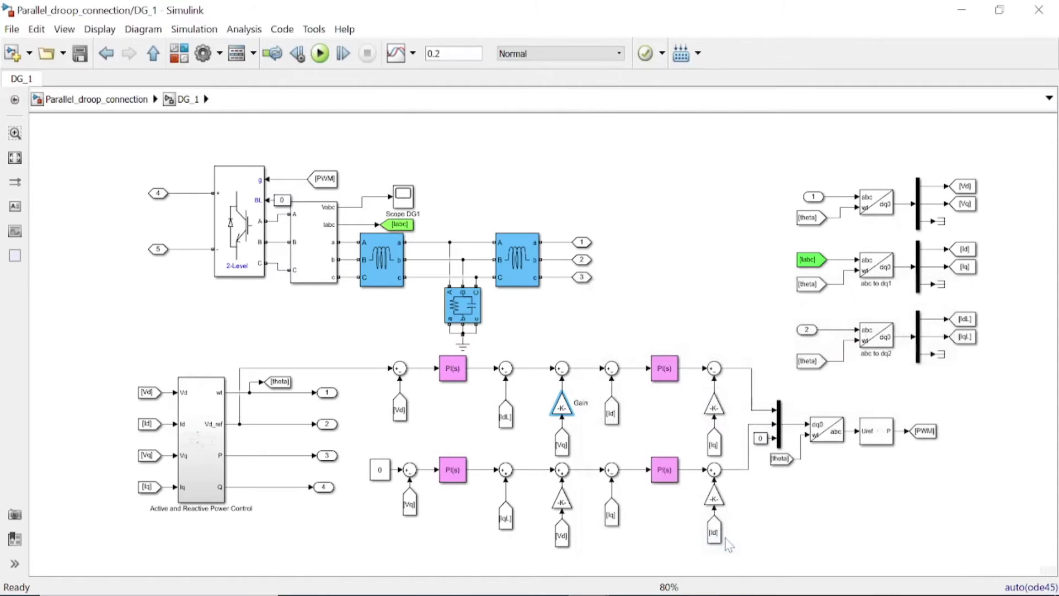
pyautogui.doubleClick(562, 502)
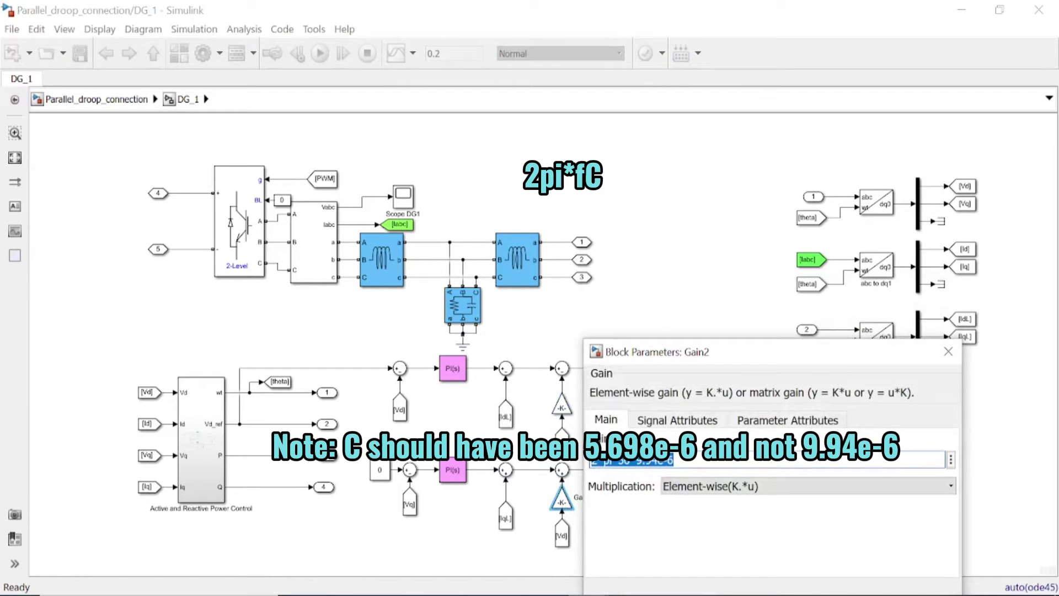
pyautogui.press('Return')
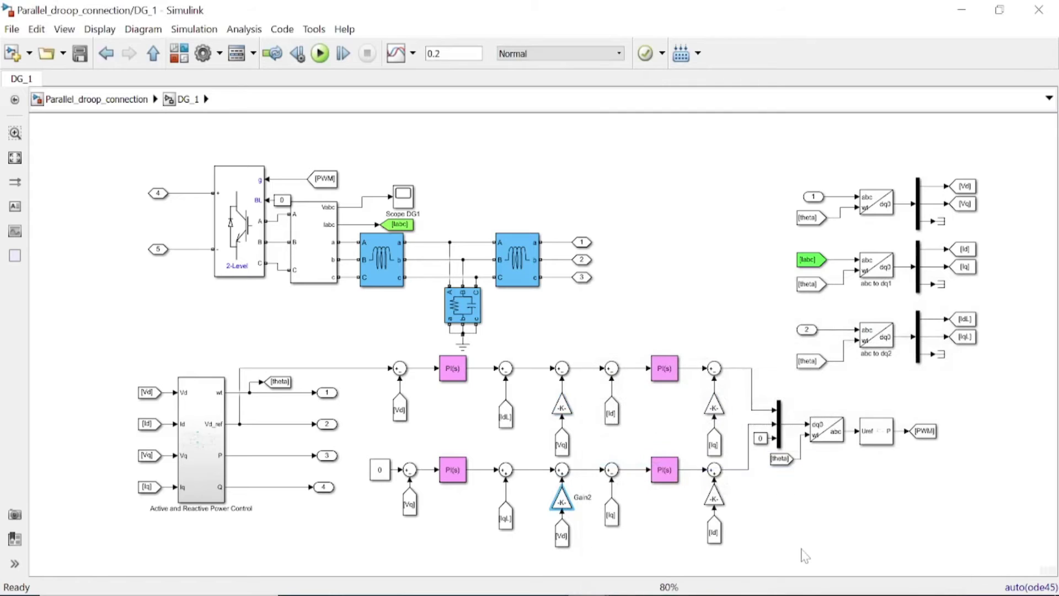
# - Check the Gain1 and Gain3 decoupling expressions in DG_1's current loops and the Vd From block feeding Gain2
pyautogui.doubleClick(716, 410)
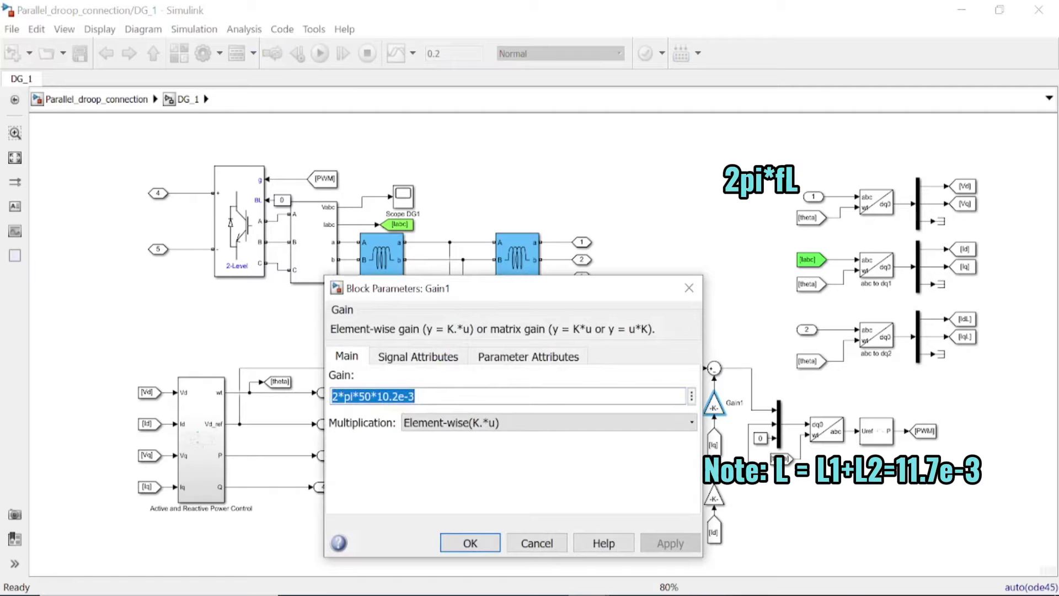
pyautogui.click(470, 542)
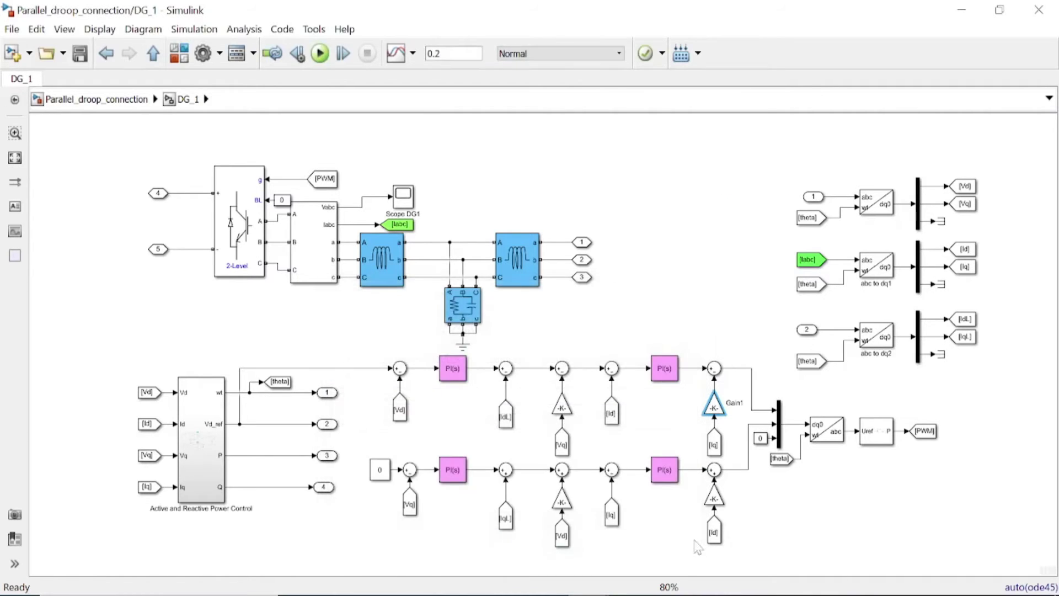
pyautogui.doubleClick(715, 499)
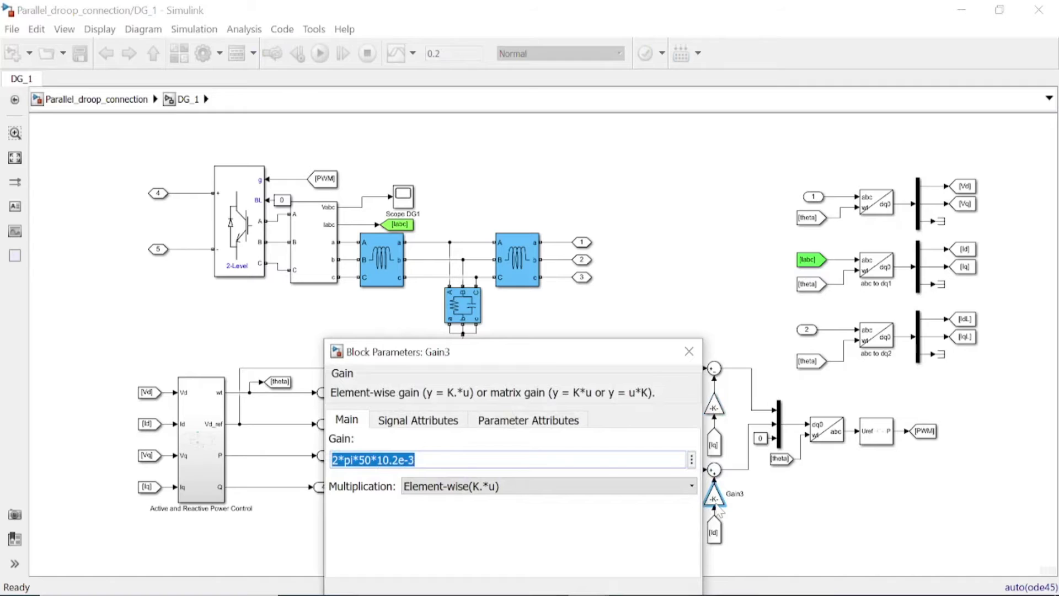
pyautogui.press('Escape')
pyautogui.doubleClick(562, 533)
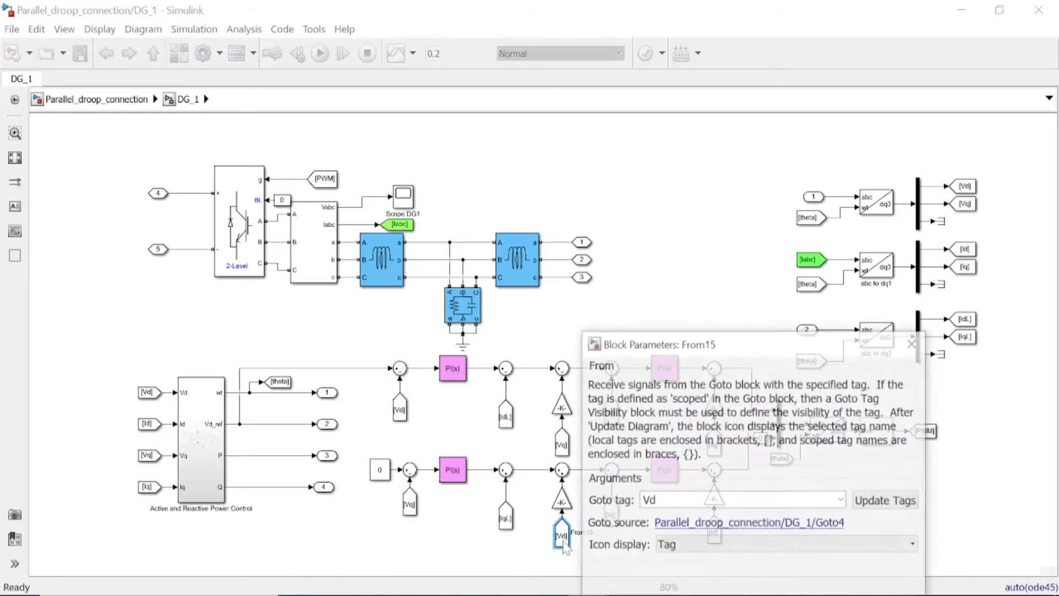
pyautogui.press('Escape')
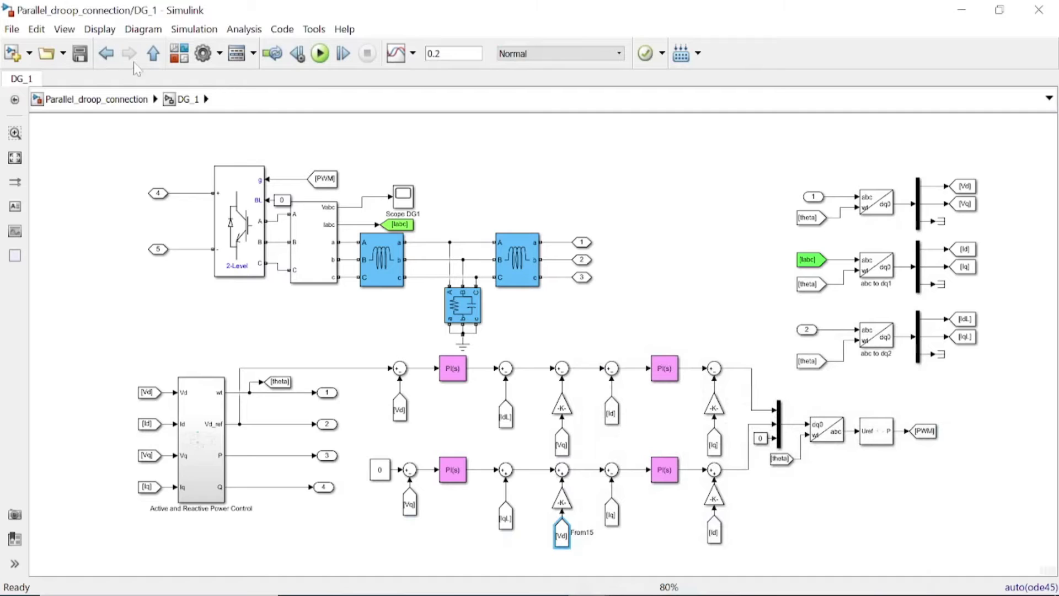
# - Return to the model's top level, open the 3Phase Load1 subsystem and examine its DG2VI measurement block
pyautogui.click(152, 55)
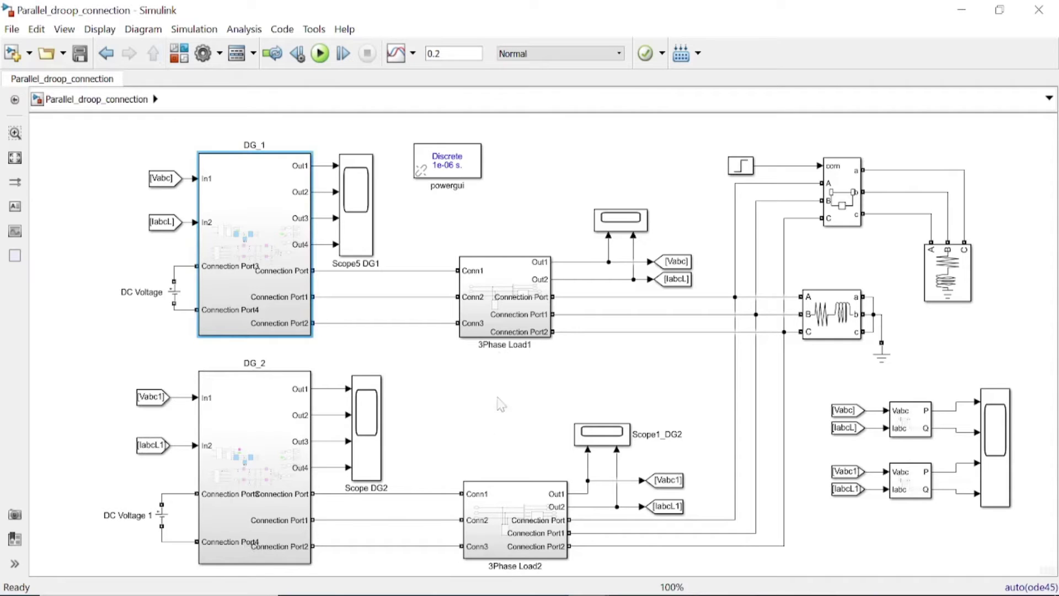
pyautogui.click(490, 308)
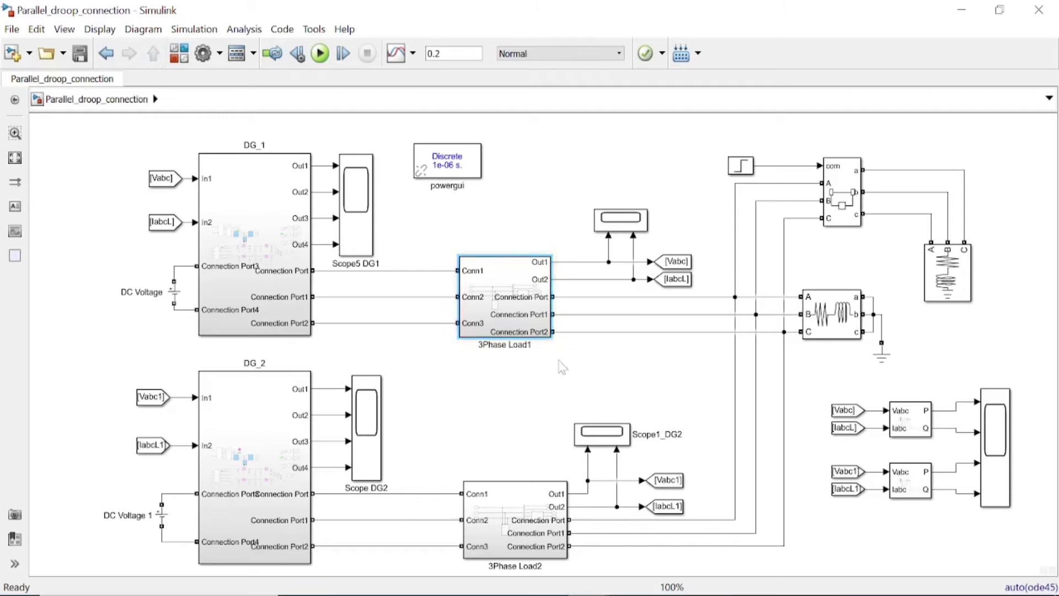
pyautogui.doubleClick(465, 286)
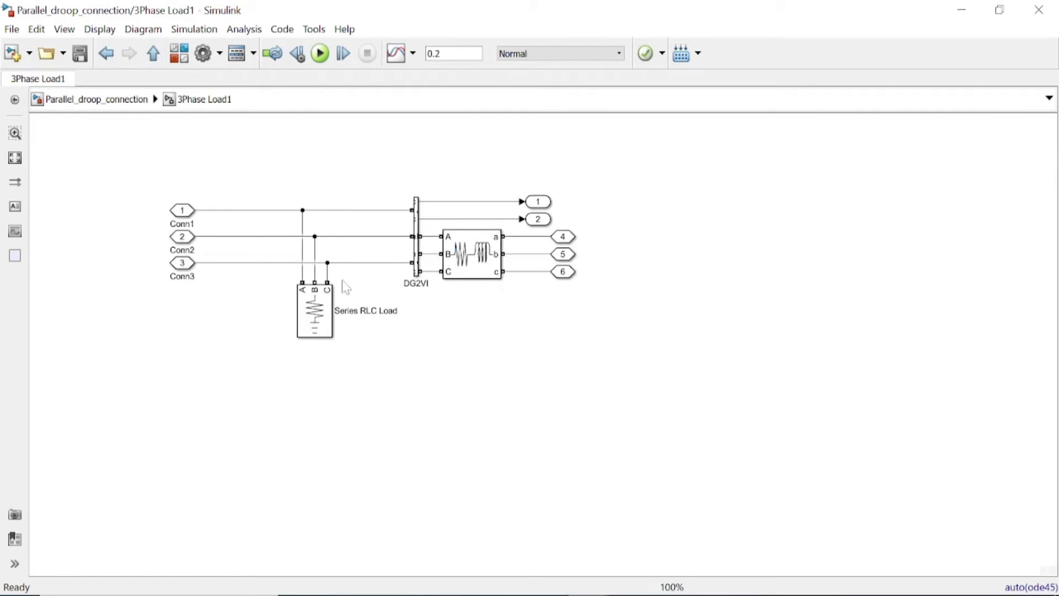
pyautogui.doubleClick(415, 260)
pyautogui.click(582, 402)
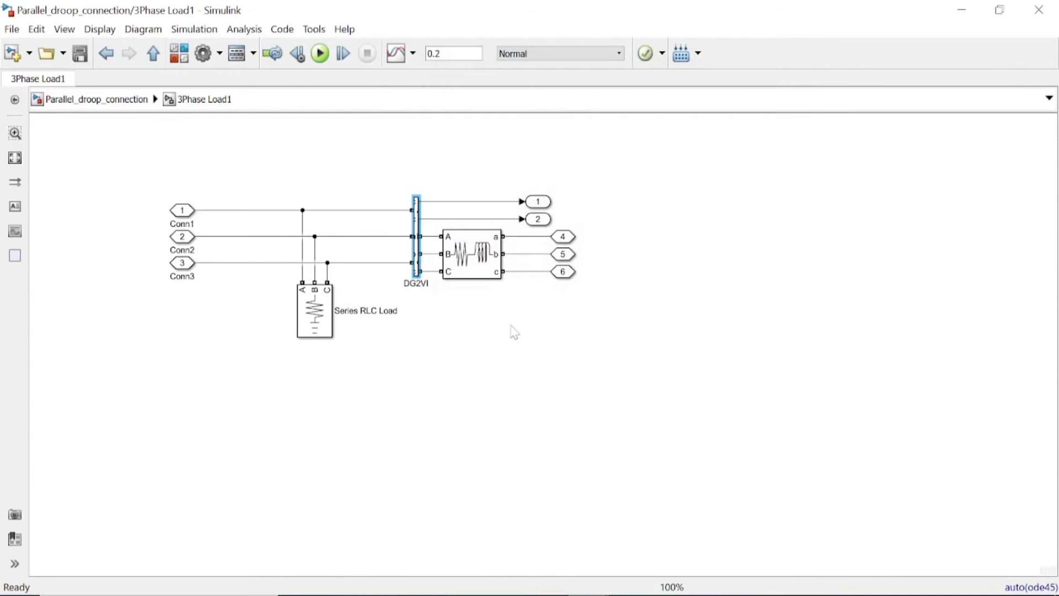
# - Check the resistance and inductance of the Three-Phase Series RLC Branch in 3Phase Load1
pyautogui.doubleClick(480, 273)
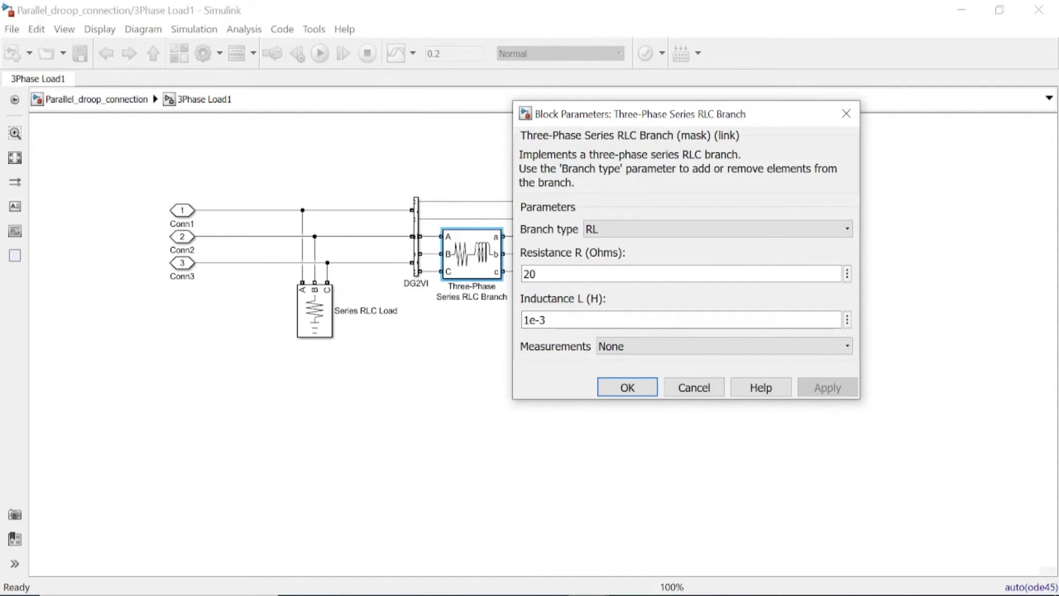
pyautogui.press('Tab')
pyautogui.press('Tab')
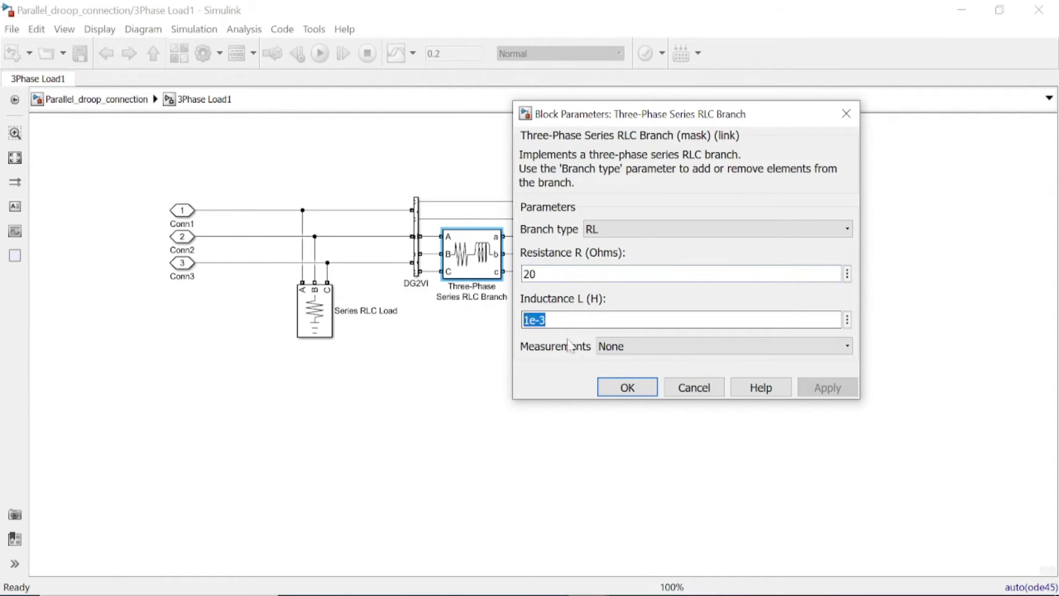
pyautogui.click(627, 383)
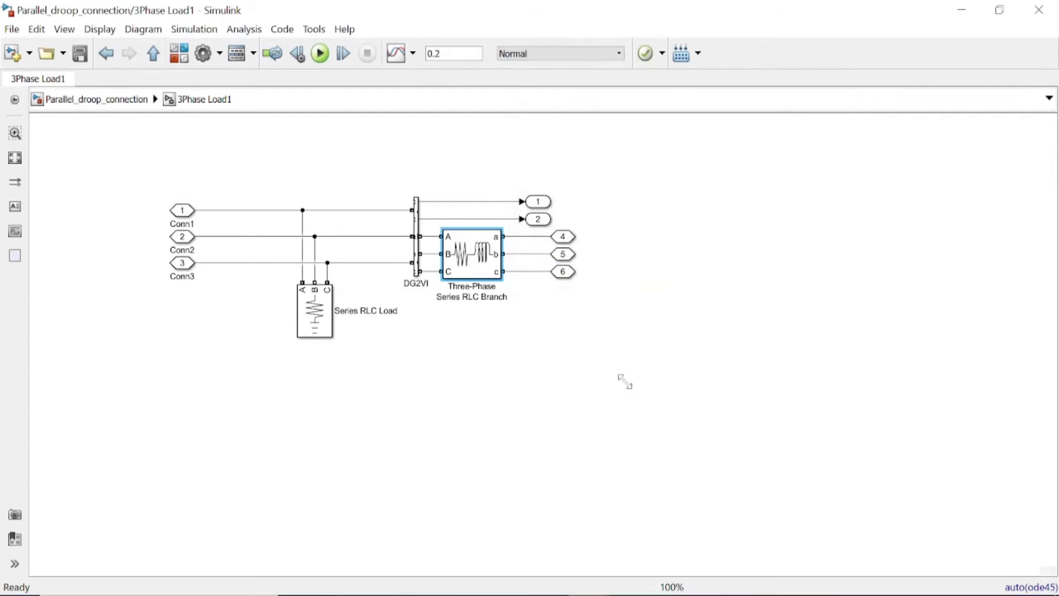
# - Check the port settings of connection port 4 in 3Phase Load1 and point out the Out1 and Out2 measurement outputs
pyautogui.doubleClick(564, 237)
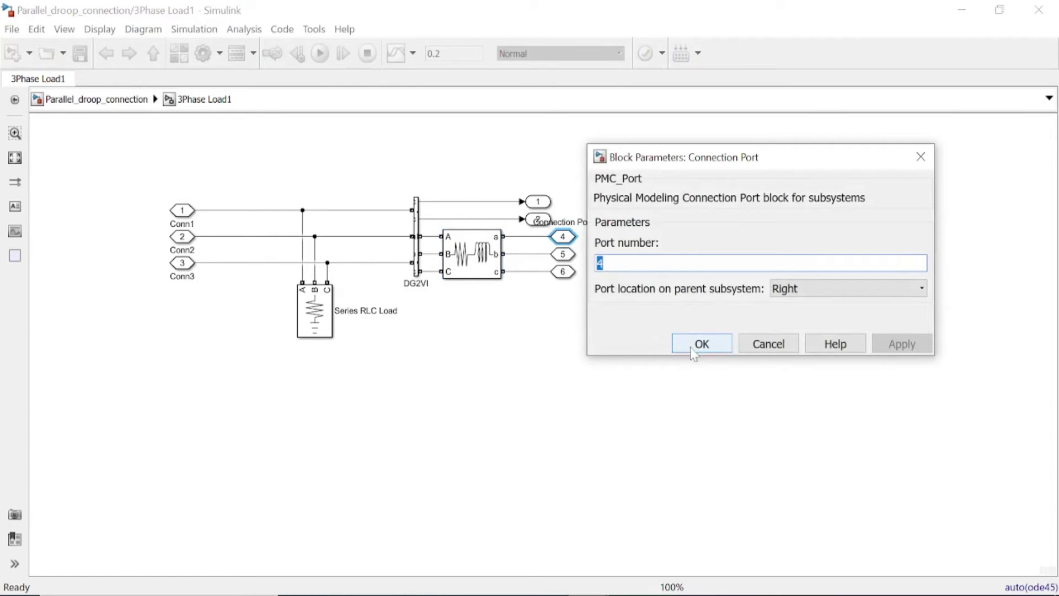
pyautogui.click(698, 343)
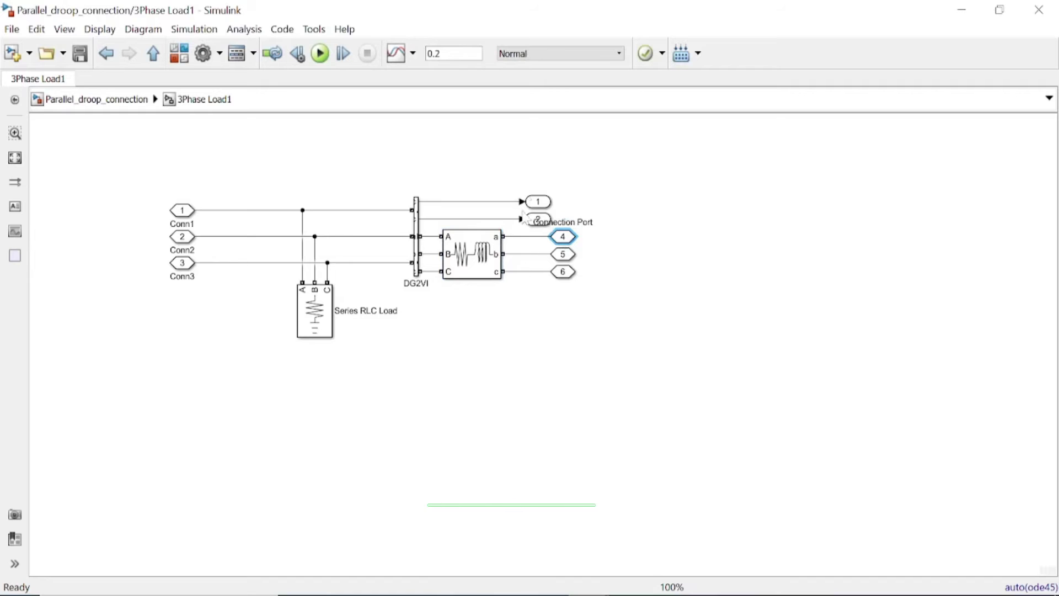
pyautogui.click(538, 202)
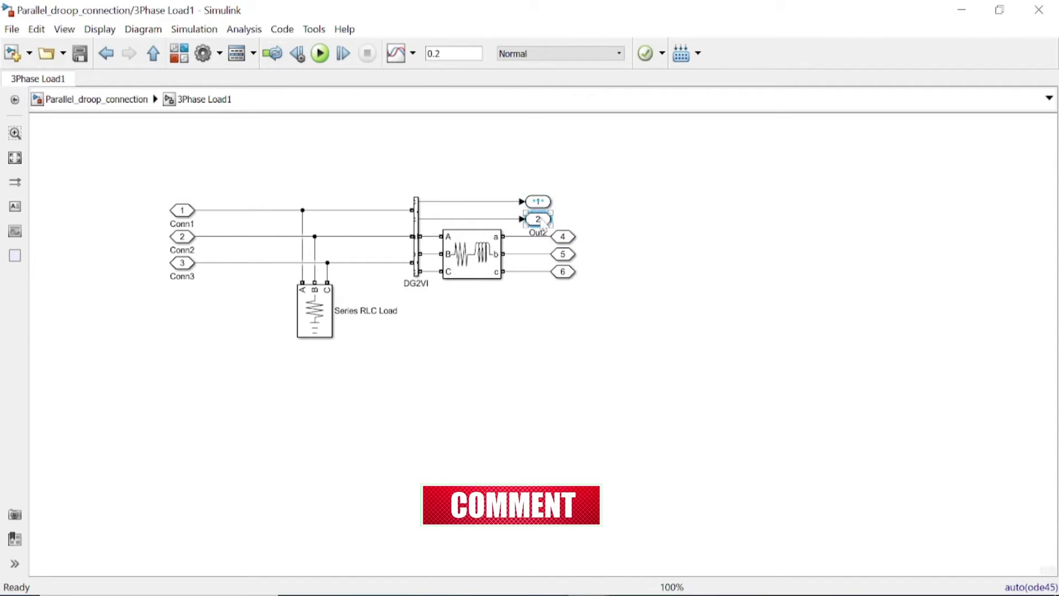
pyautogui.moveTo(542, 205)
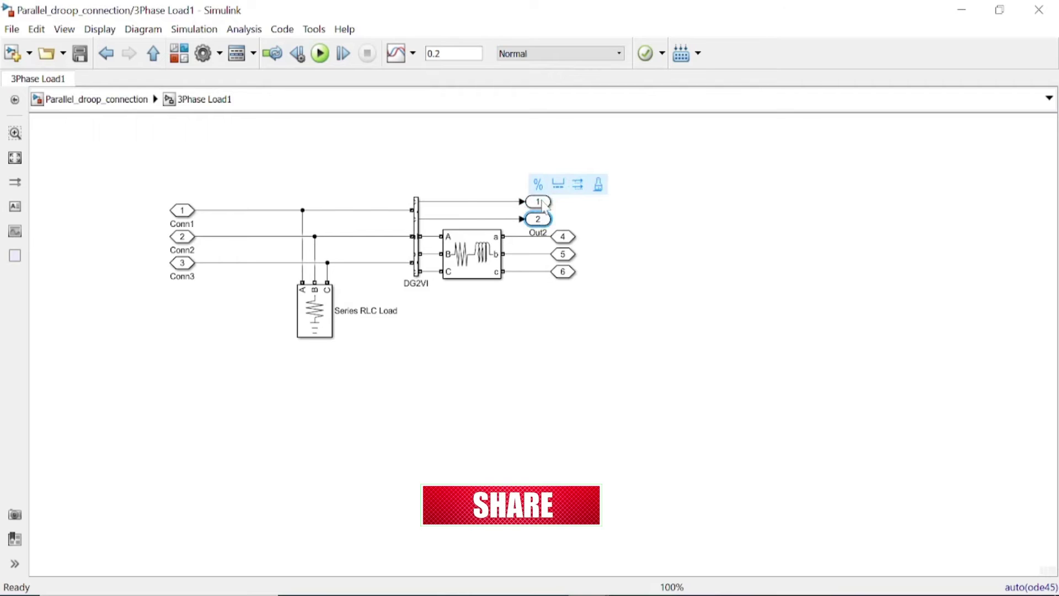
pyautogui.click(544, 220)
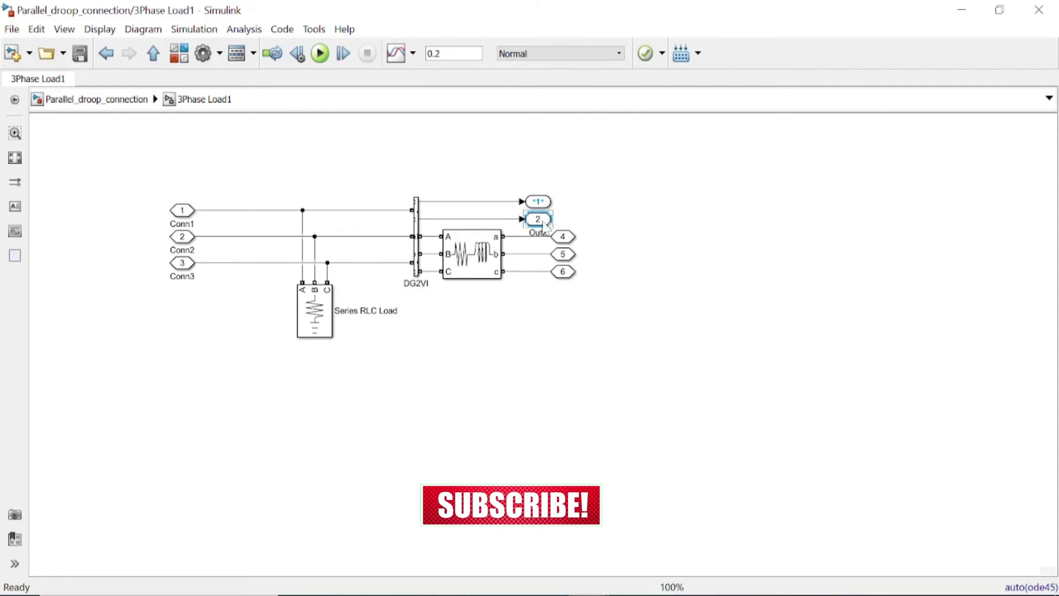
# - Check the nominal voltage, frequency and active power of the Series RLC Load in 3Phase Load1
pyautogui.click(318, 321)
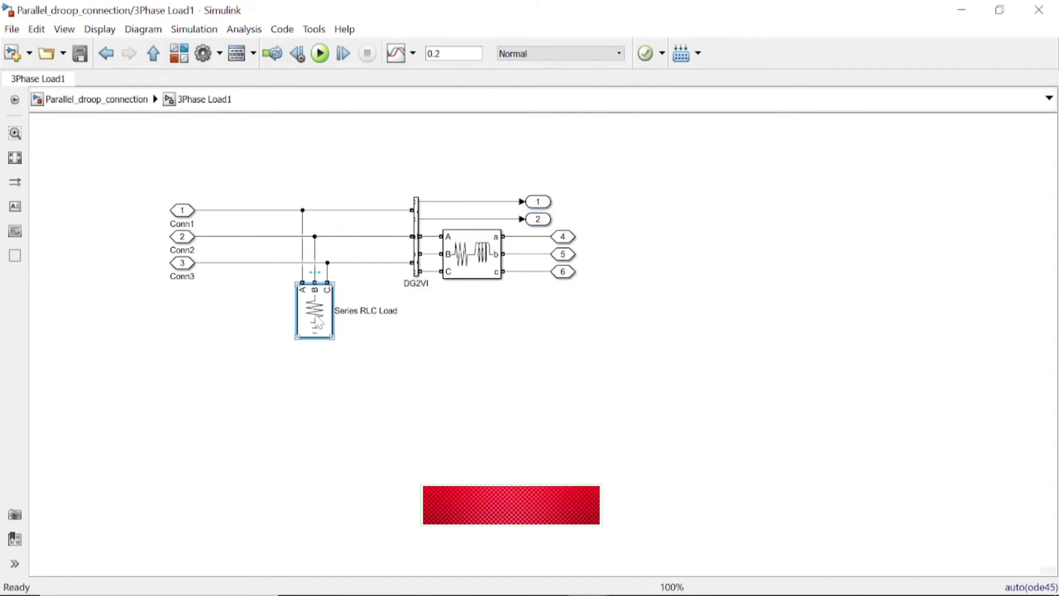
pyautogui.doubleClick(318, 321)
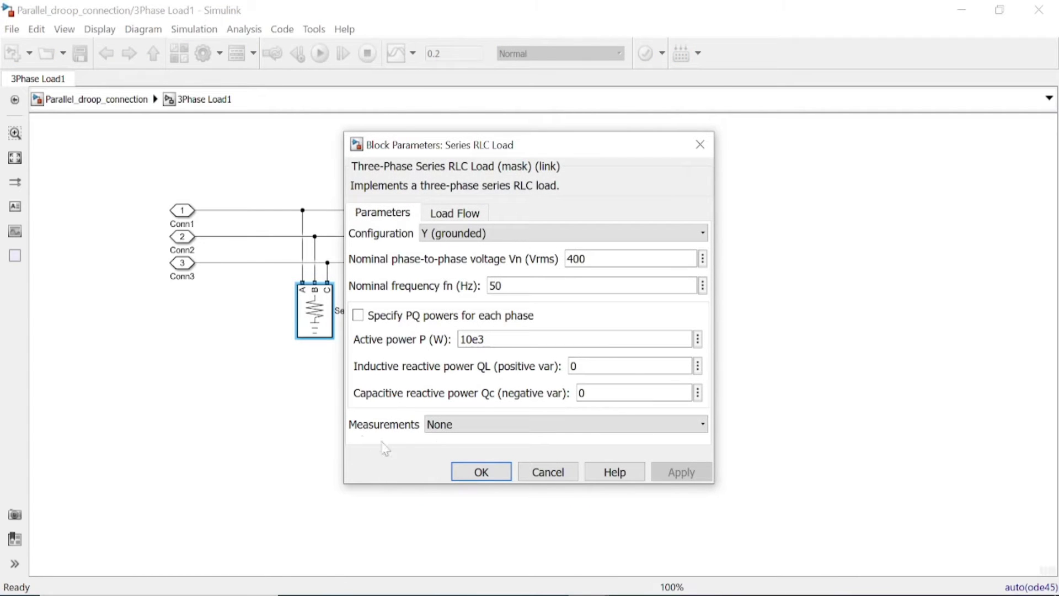
pyautogui.click(480, 472)
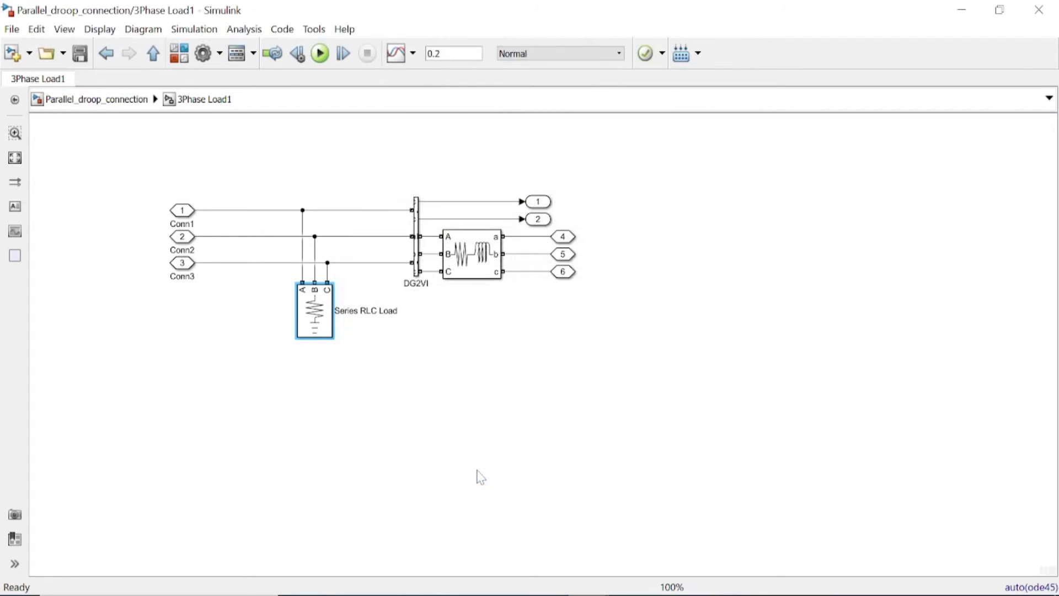
# - Open the 3Phase Load2 subsystem and check the resistance and inductance of its Three-Phase Series RLC Branch
pyautogui.click(105, 53)
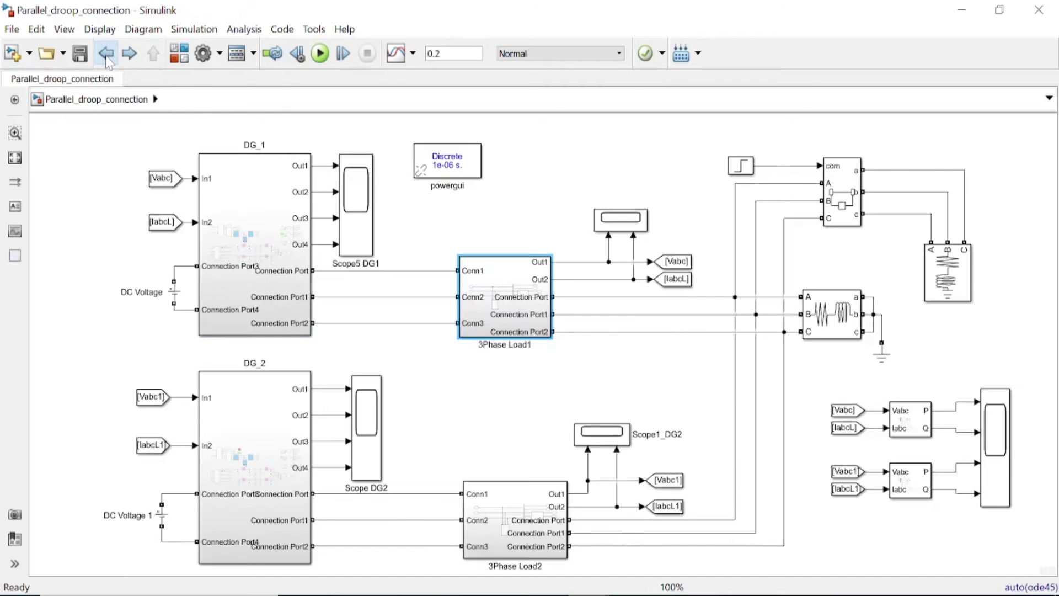
pyautogui.doubleClick(524, 534)
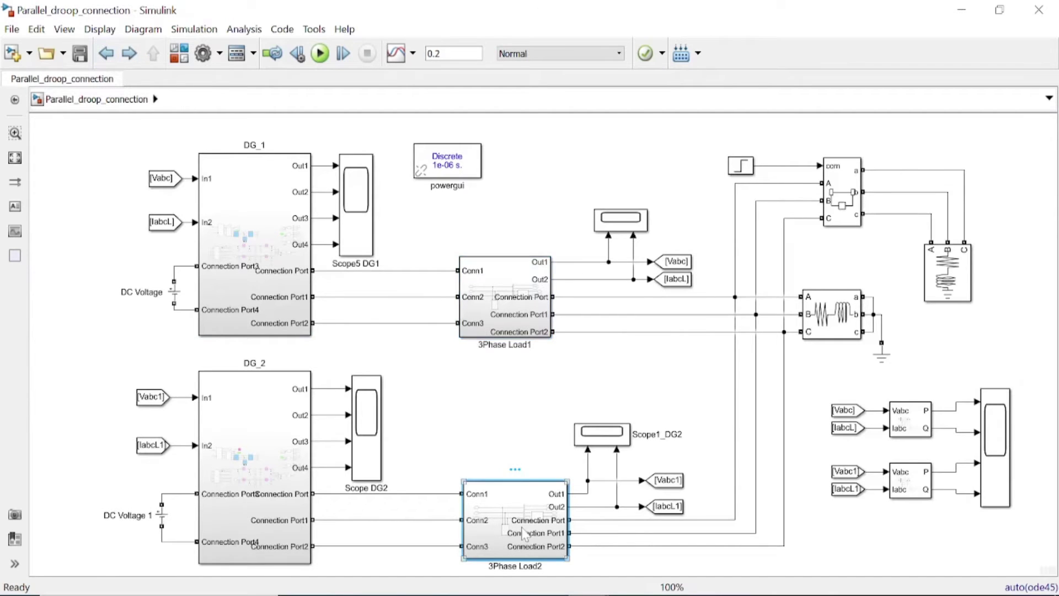
pyautogui.doubleClick(487, 272)
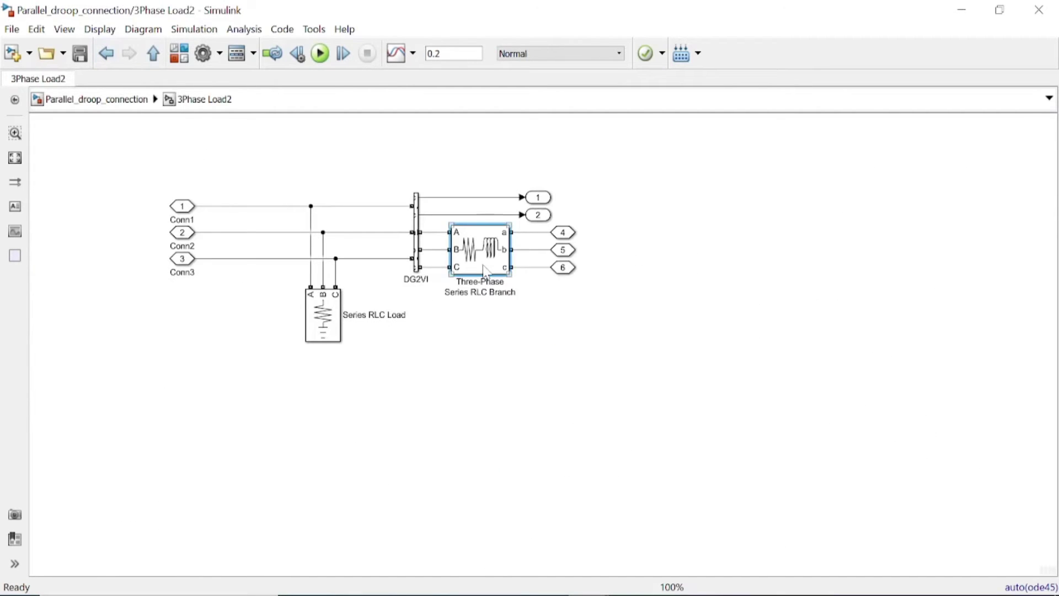
pyautogui.doubleClick(537, 271)
pyautogui.press('Tab')
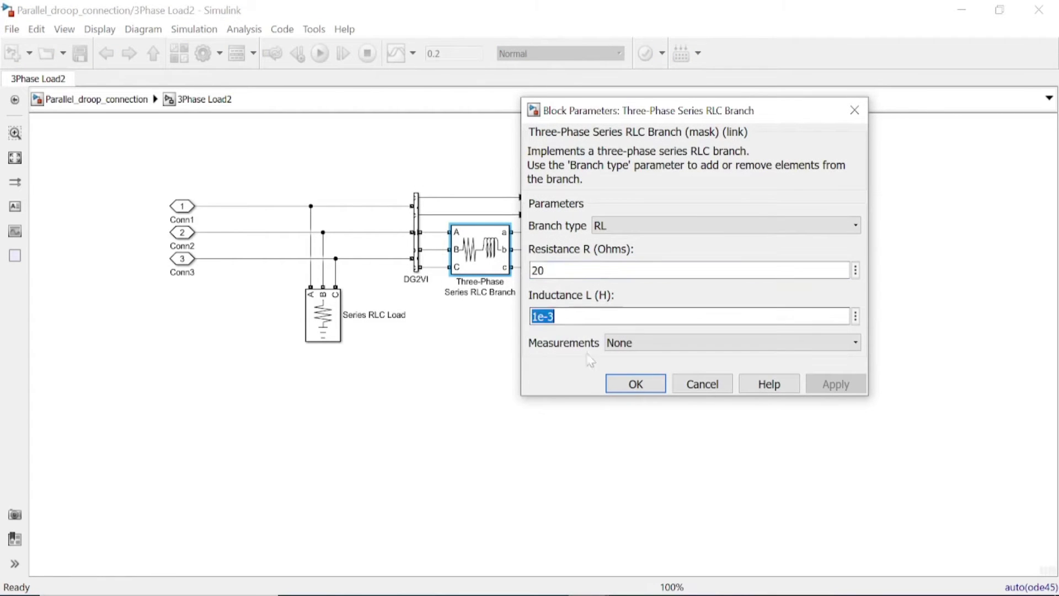
pyautogui.click(636, 384)
# - Check the nominal voltage, frequency and power ratings of the Series RLC Load in 3Phase Load2
pyautogui.doubleClick(324, 317)
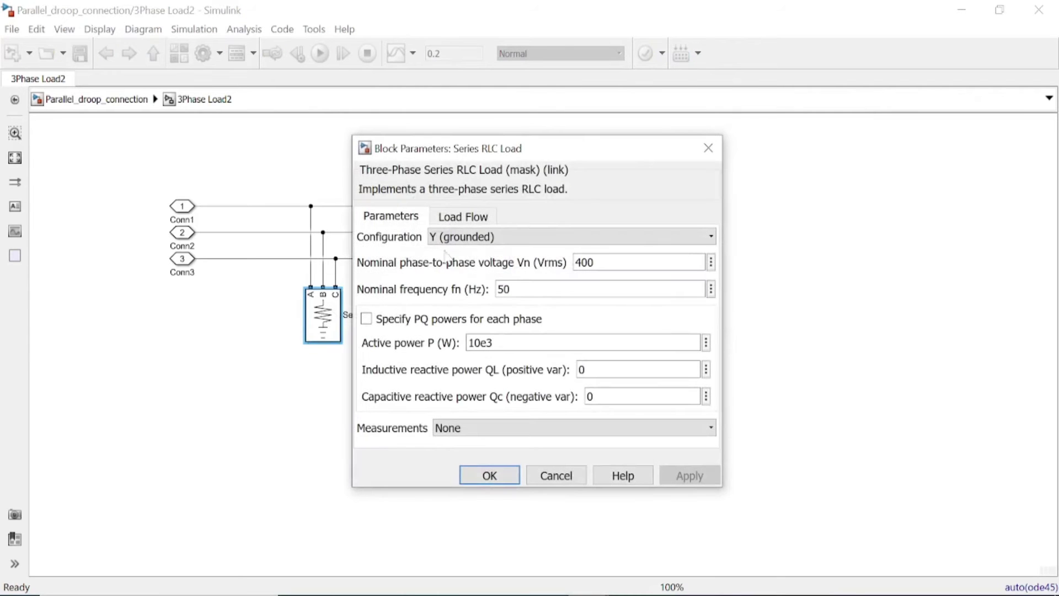
pyautogui.doubleClick(584, 262)
pyautogui.click(507, 476)
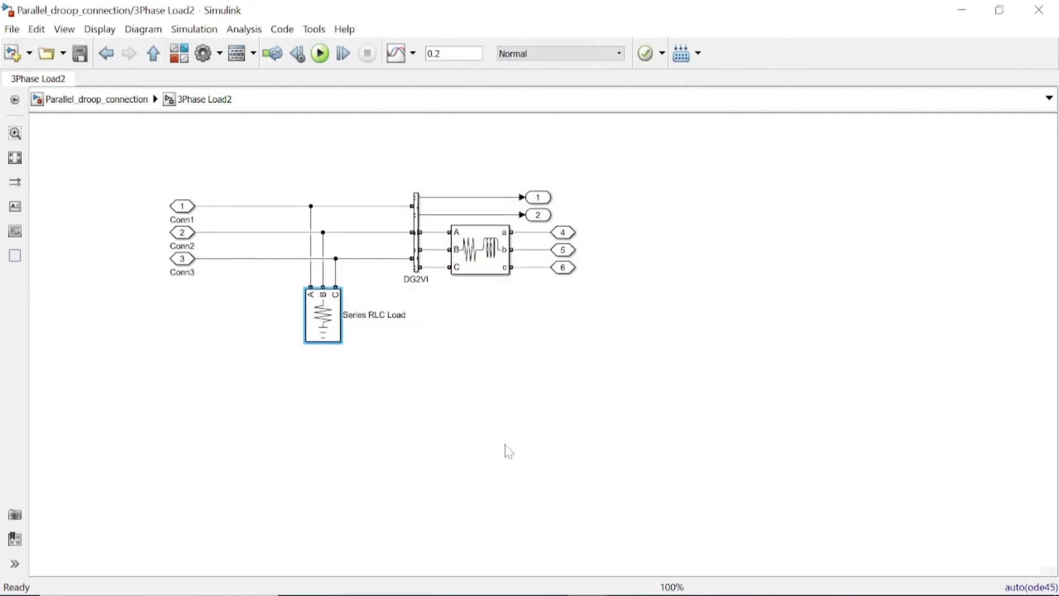
# - Return to the model's top level and check the initial status, switching mode and resistances of Three-Phase Breaker2
pyautogui.click(154, 54)
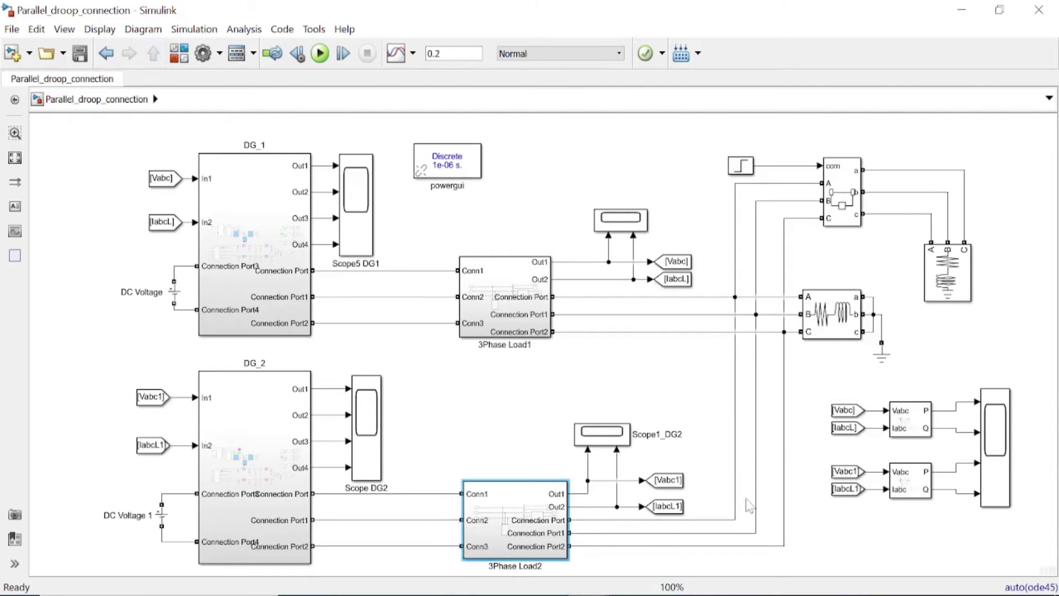
pyautogui.click(841, 217)
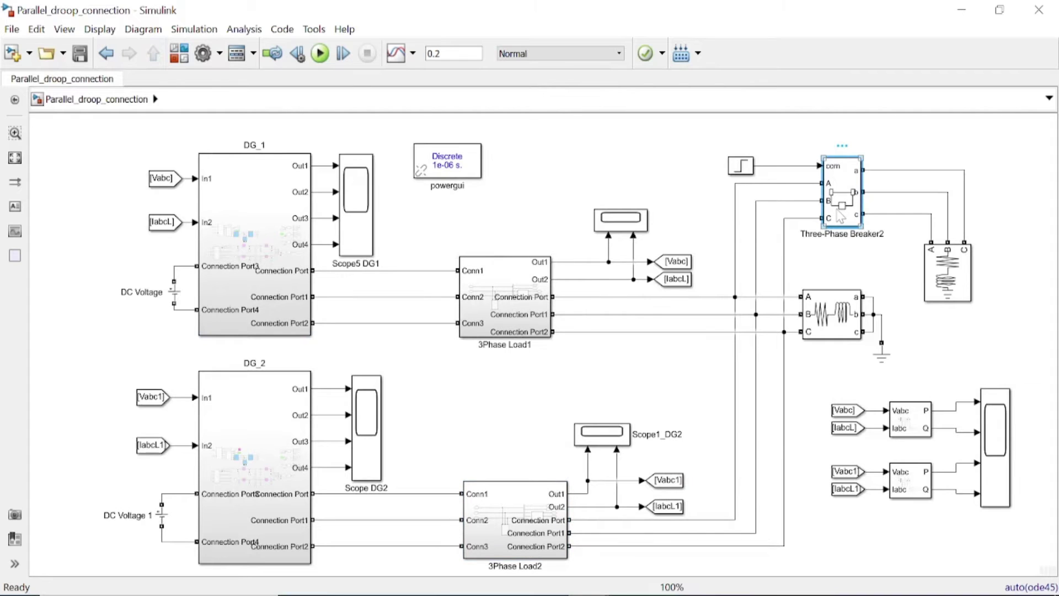
pyautogui.doubleClick(843, 205)
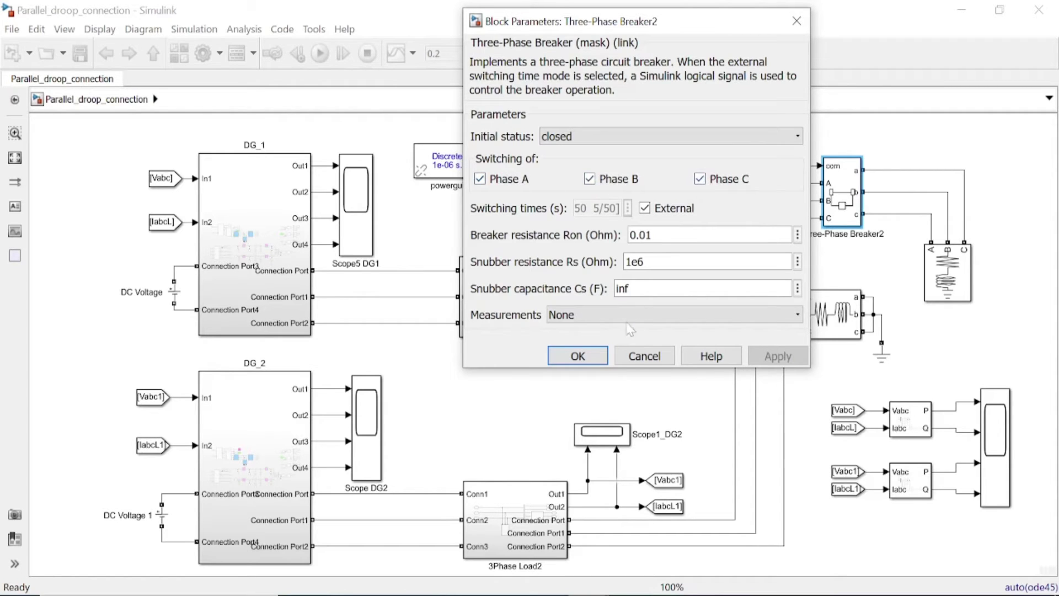
pyautogui.click(578, 355)
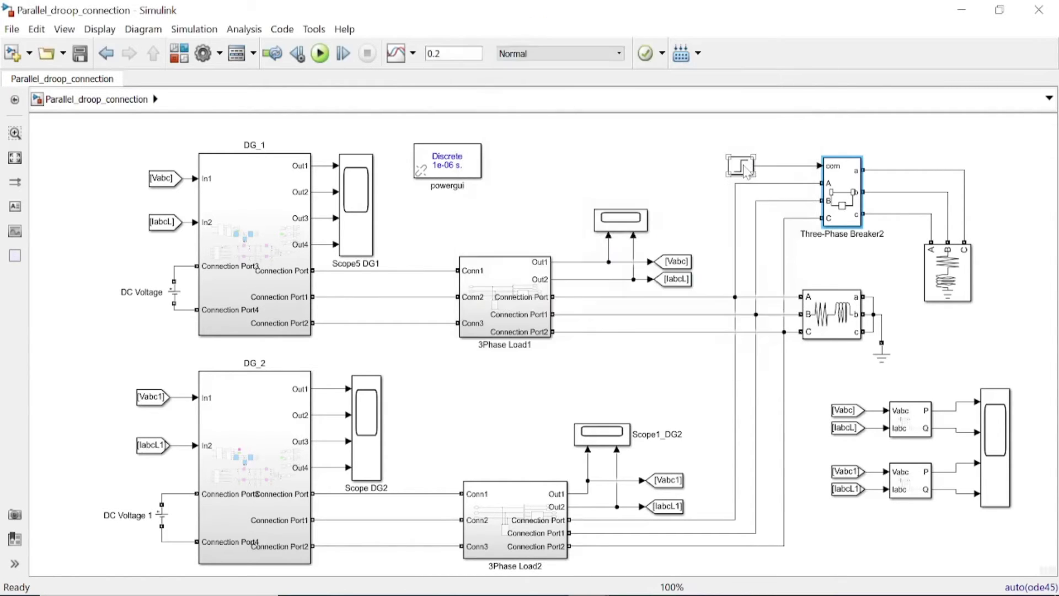
# - Check the step time, initial value and final value of the Step block controlling the breaker
pyautogui.doubleClick(741, 165)
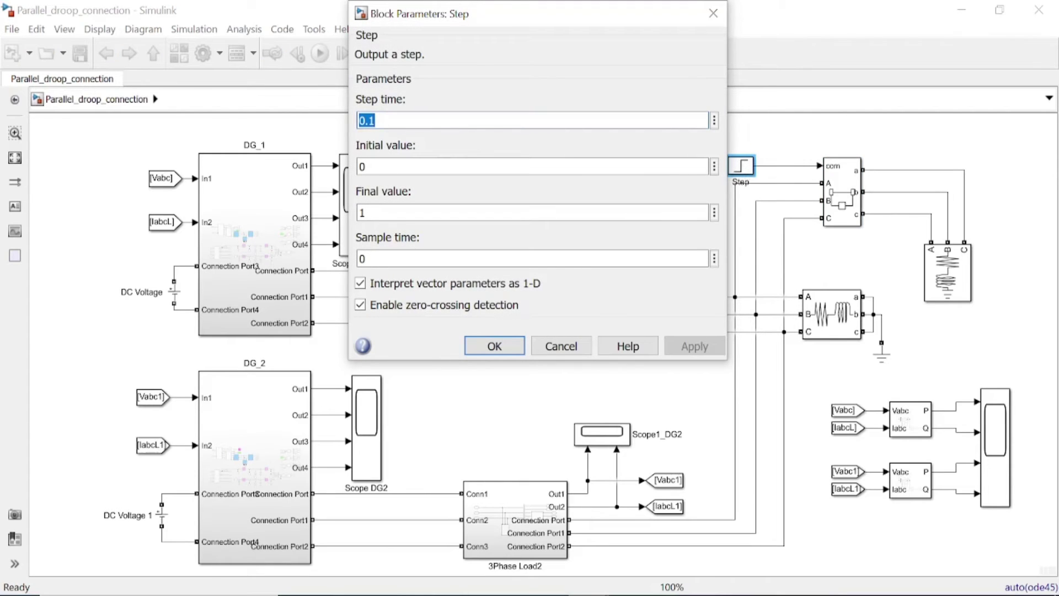
pyautogui.click(375, 120)
pyautogui.click(495, 346)
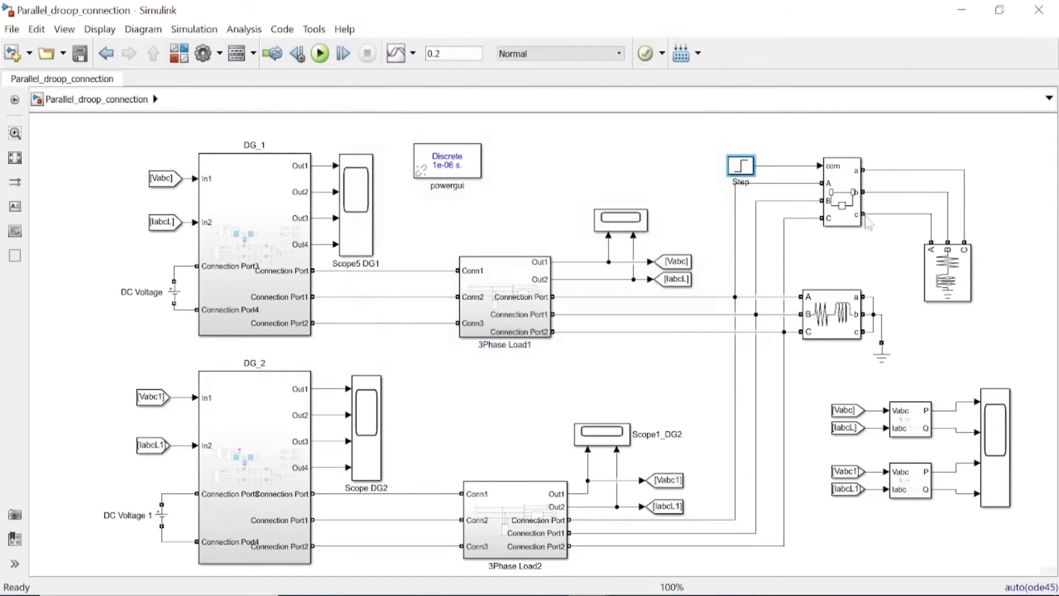
# - Compare Three-Phase Breaker2's initial status and external switching with the Step block's timing and values
pyautogui.doubleClick(841, 193)
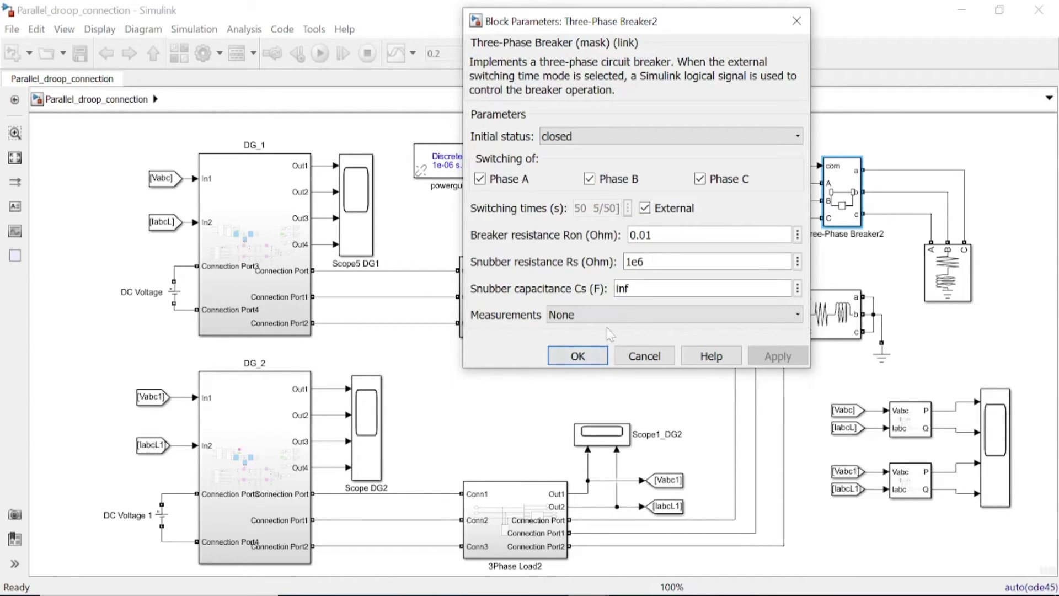
pyautogui.click(591, 355)
pyautogui.click(739, 171)
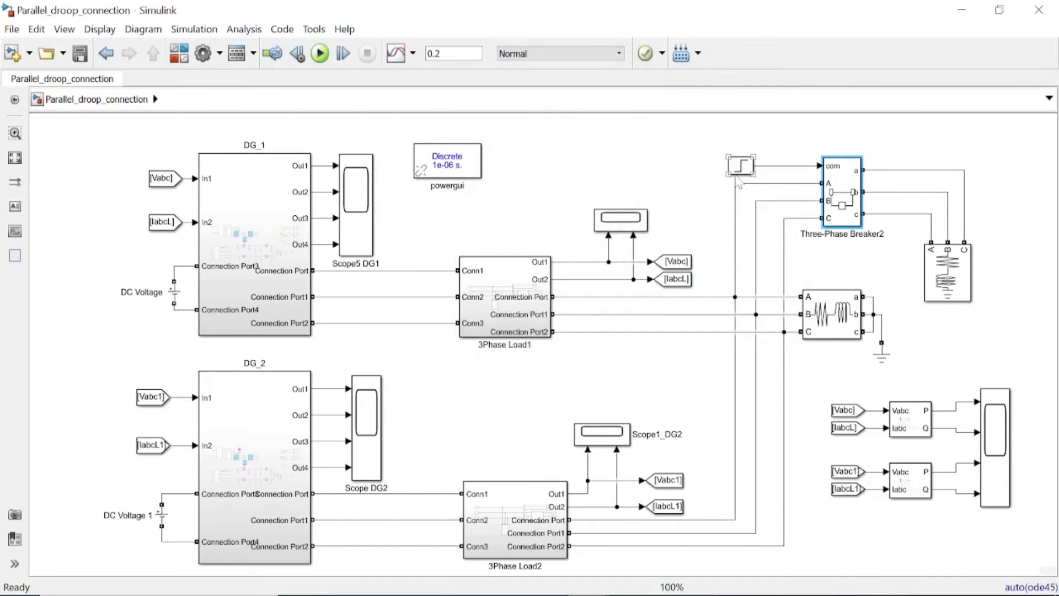
pyautogui.click(739, 175)
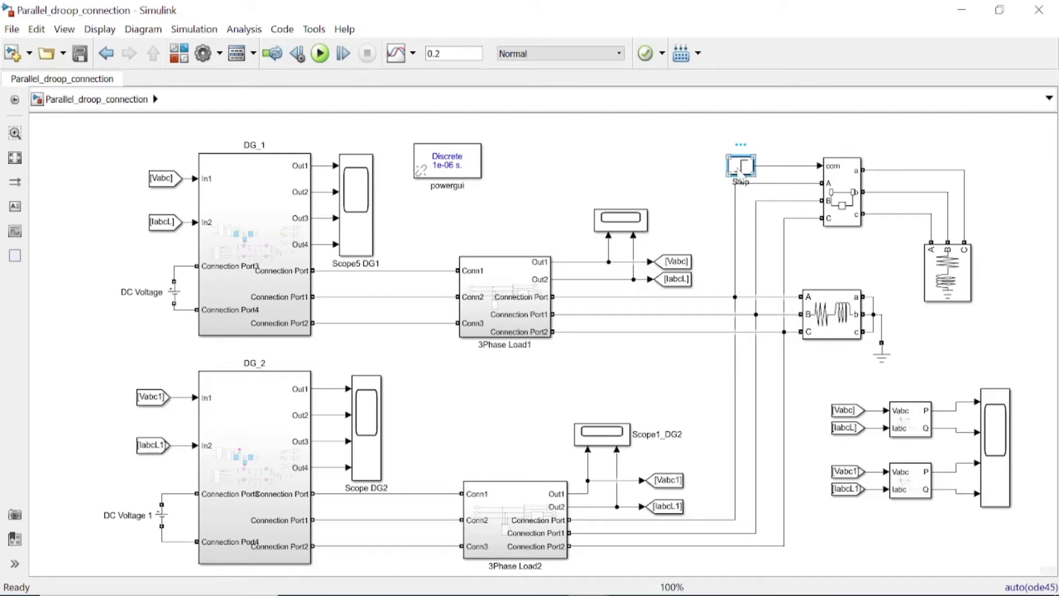
pyautogui.doubleClick(741, 174)
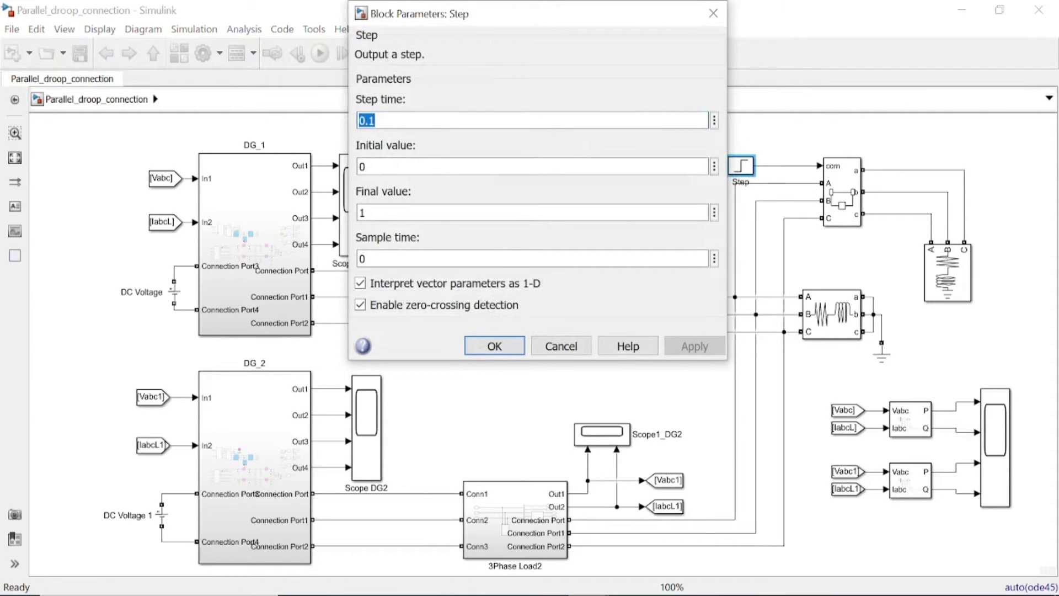
pyautogui.press('Return')
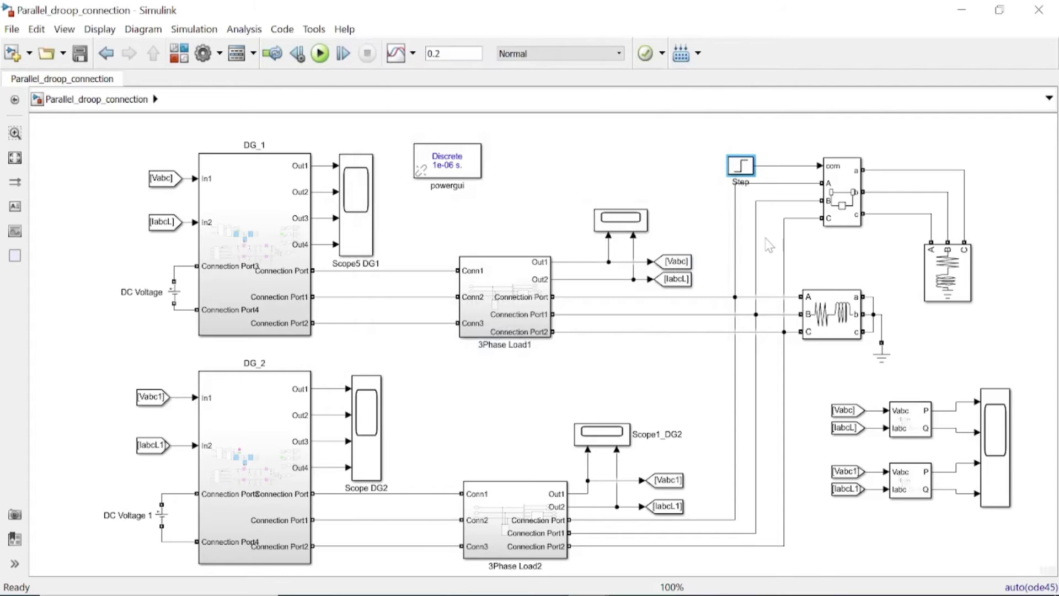
# - Check the branch type, resistance and inductance of the grounded top-level Three-Phase Series RLC Branch shared by both DGs
pyautogui.doubleClick(833, 322)
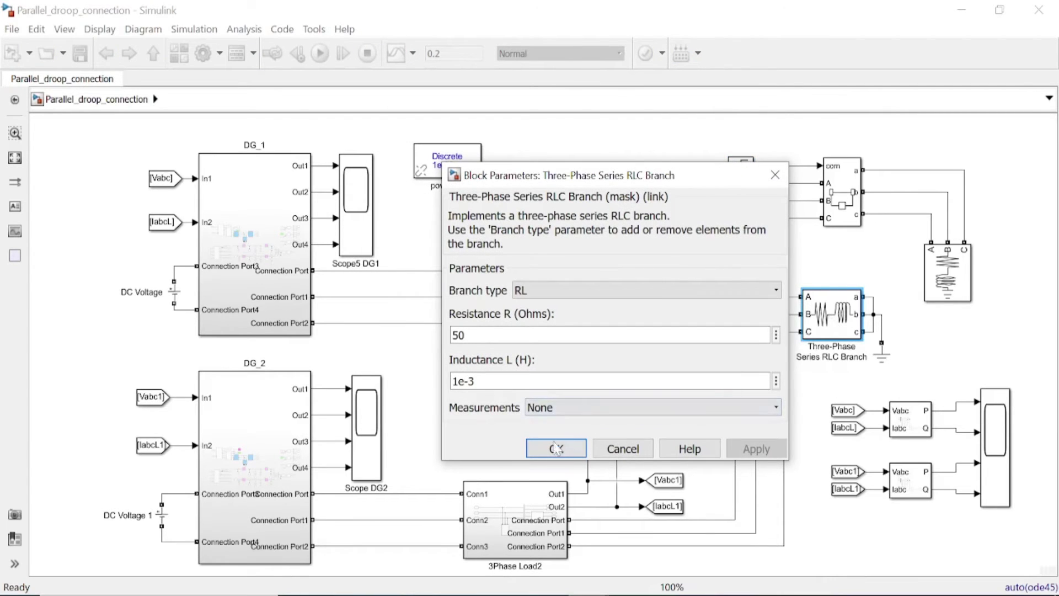
pyautogui.doubleClick(461, 334)
pyautogui.doubleClick(464, 381)
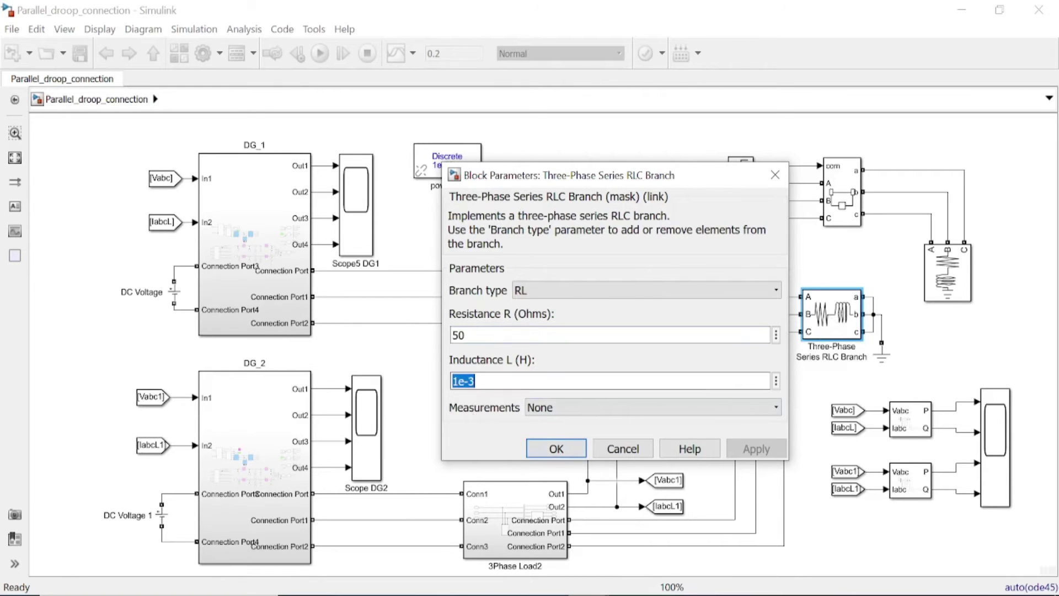
pyautogui.click(551, 447)
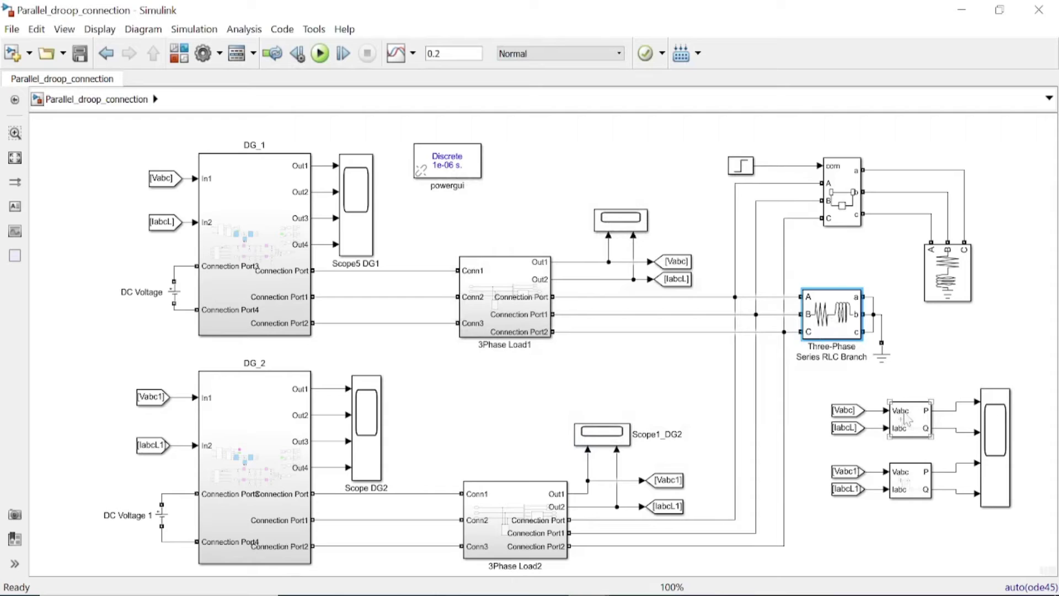
# - Review the descriptions of both Power (3ph, Instantaneous) blocks measuring the DG1 and DG2 powers
pyautogui.doubleClick(916, 430)
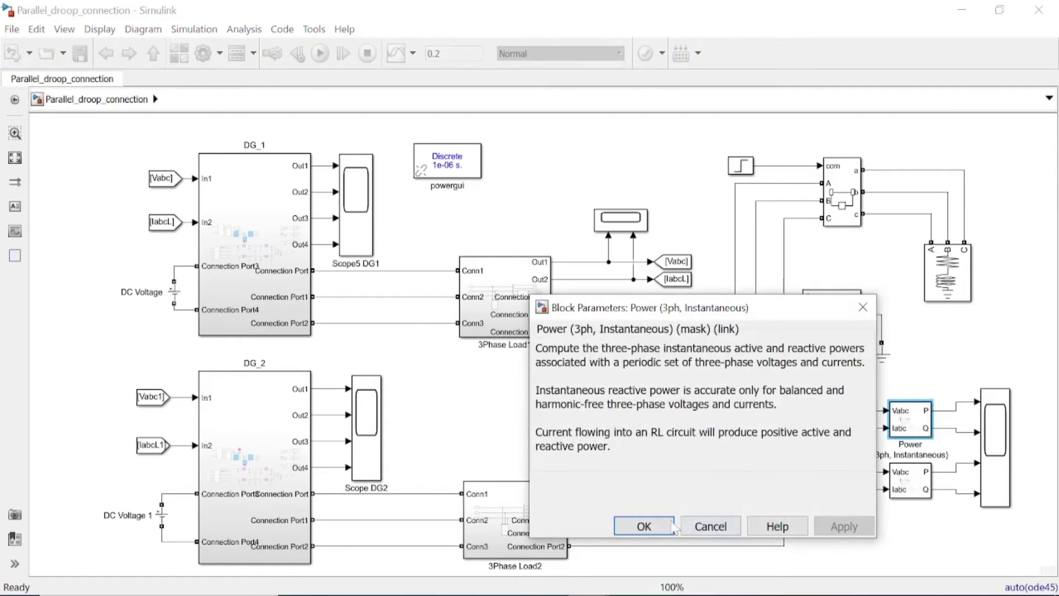
pyautogui.click(653, 525)
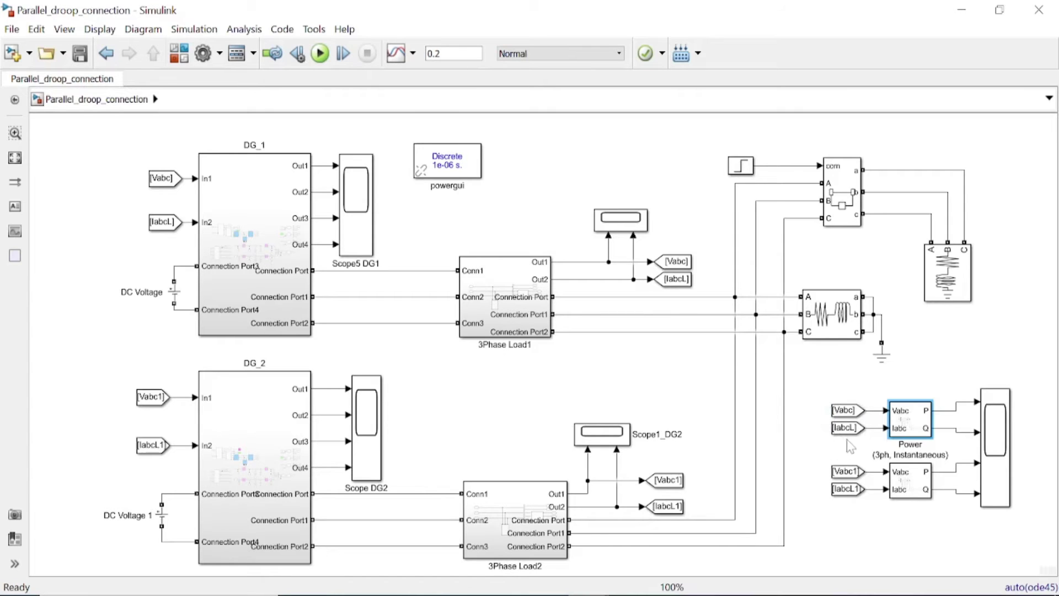
pyautogui.doubleClick(912, 481)
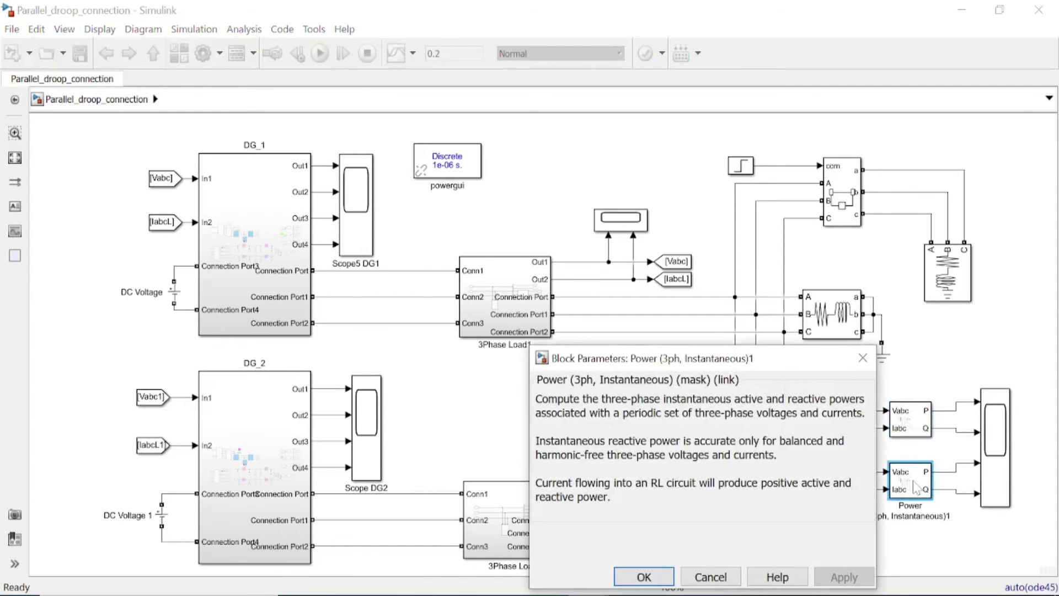
pyautogui.click(644, 577)
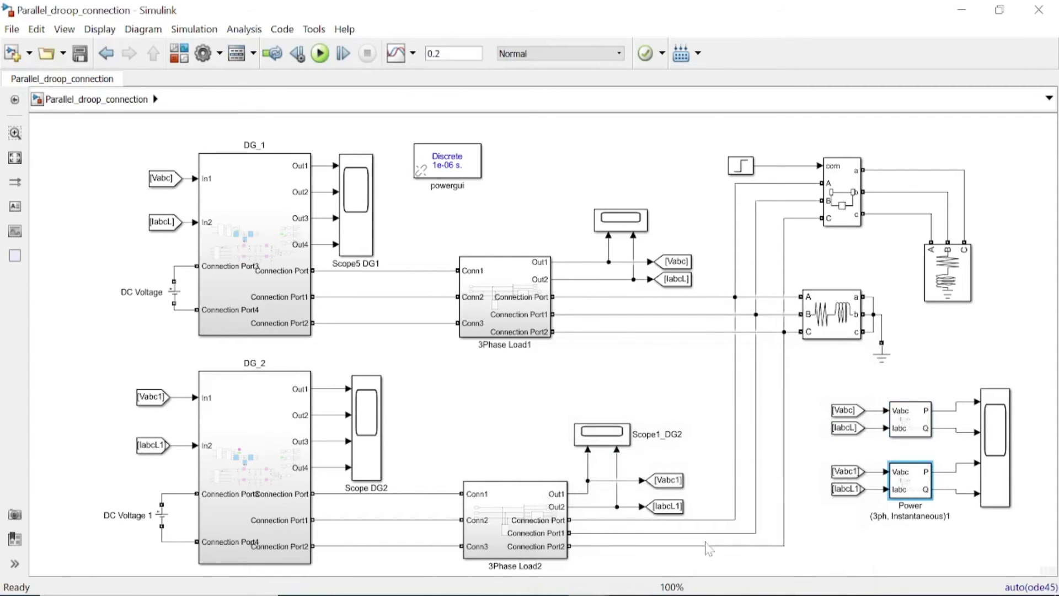
# - Check the configuration, nominal voltage, frequency and power settings of the Three-Phase Series RLC Load behind the breaker
pyautogui.click(958, 271)
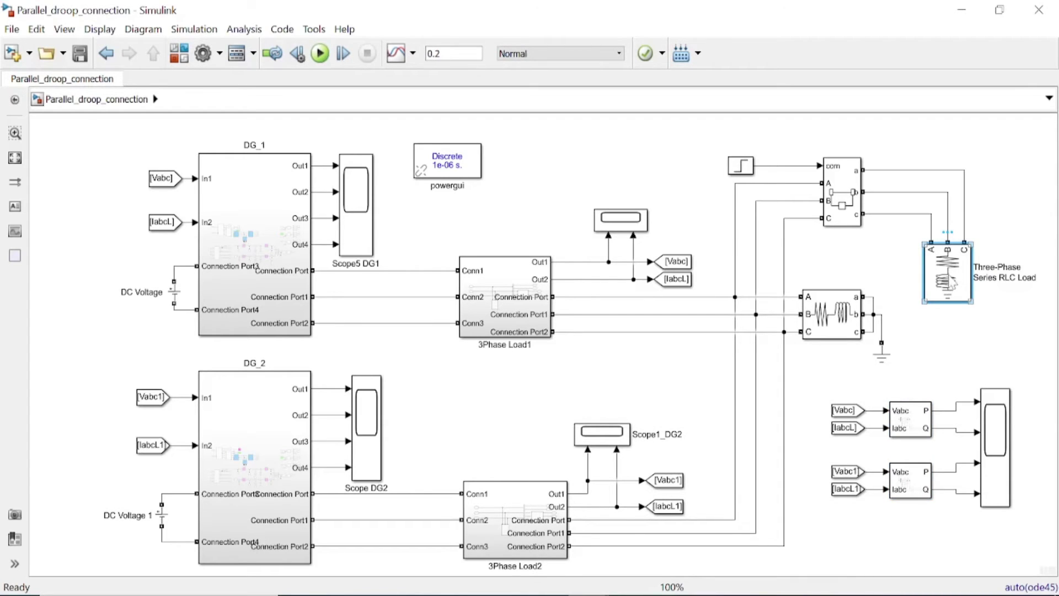
pyautogui.doubleClick(952, 282)
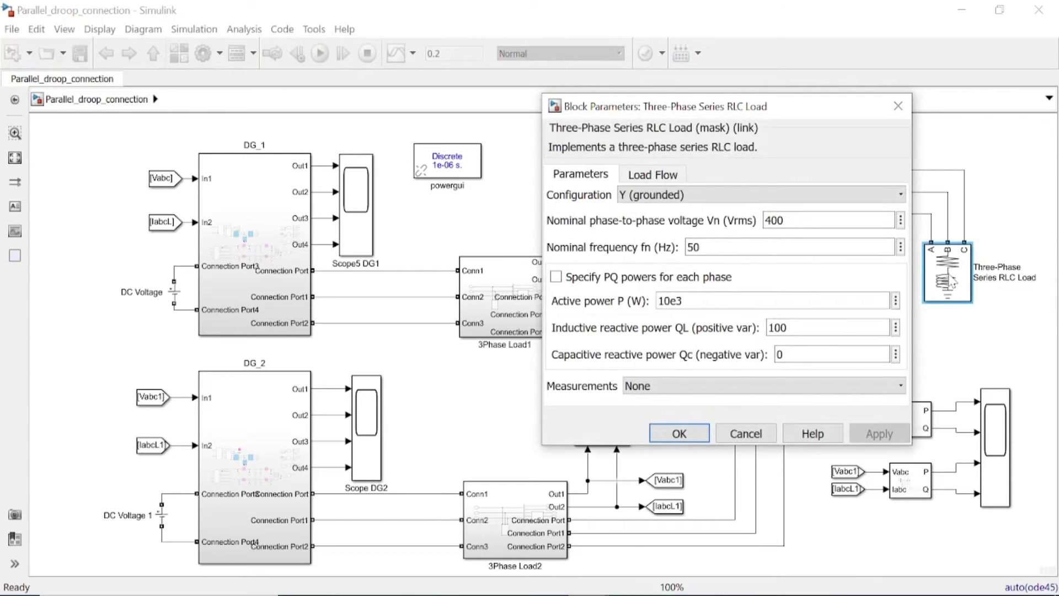
pyautogui.click(682, 433)
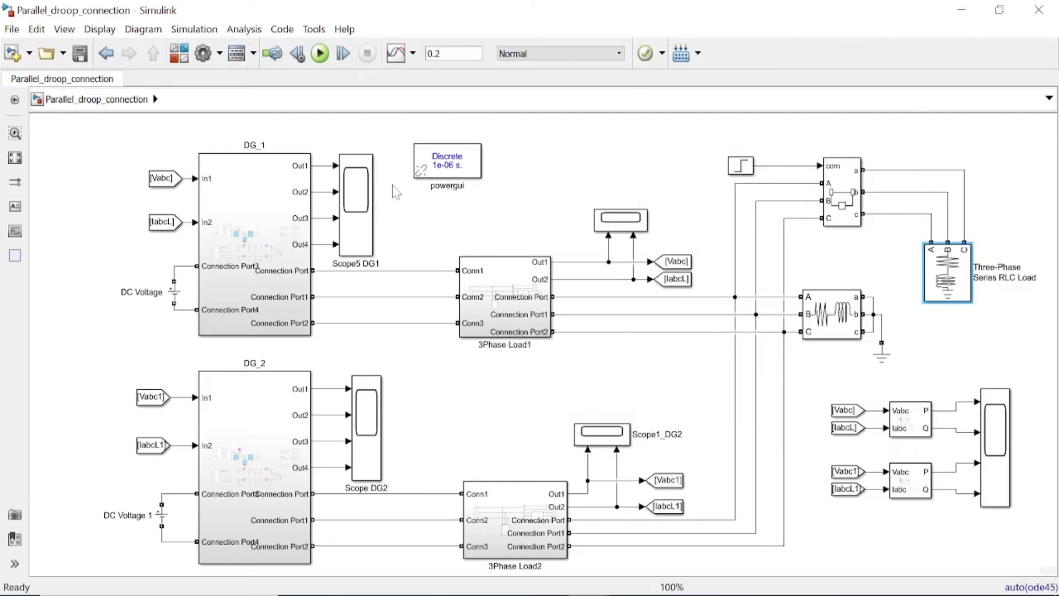
# - Run the Parallel_droop_connection simulation, view DG1's voltage and current waveforms, and return to the model
pyautogui.click(322, 58)
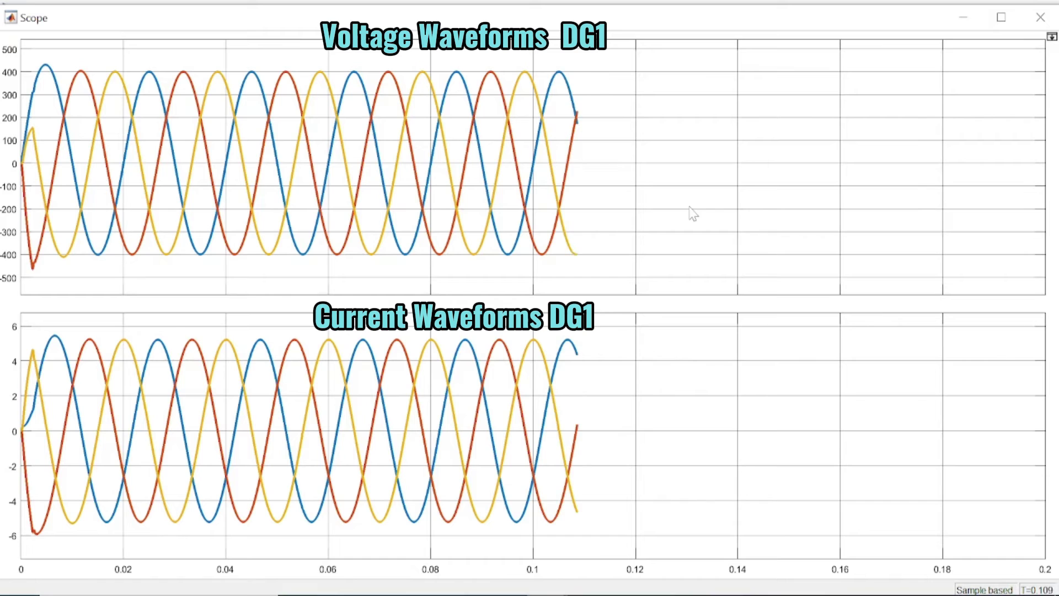
pyautogui.moveTo(546, 593)
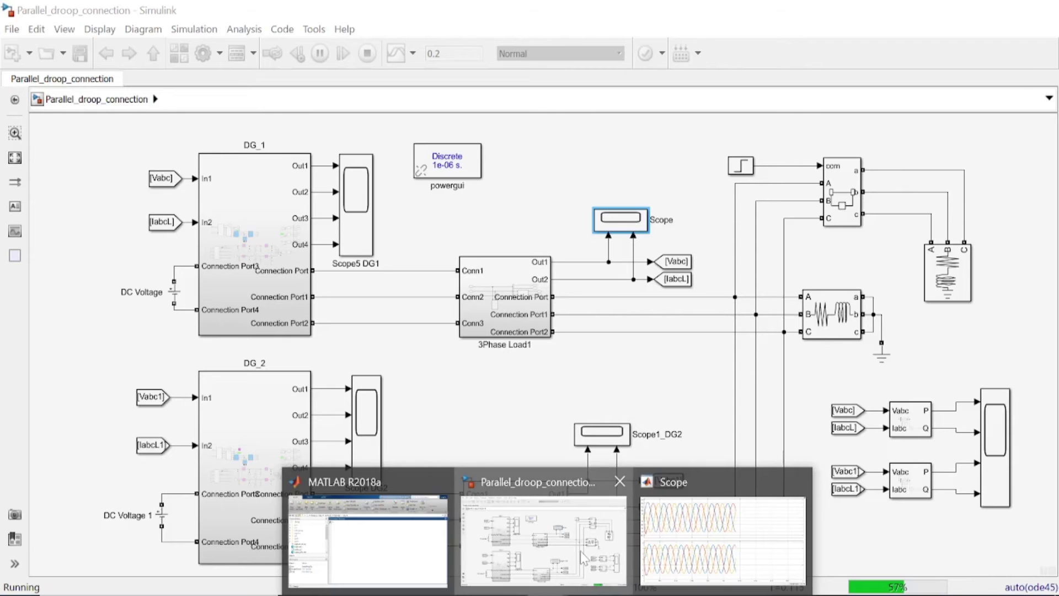
pyautogui.click(582, 565)
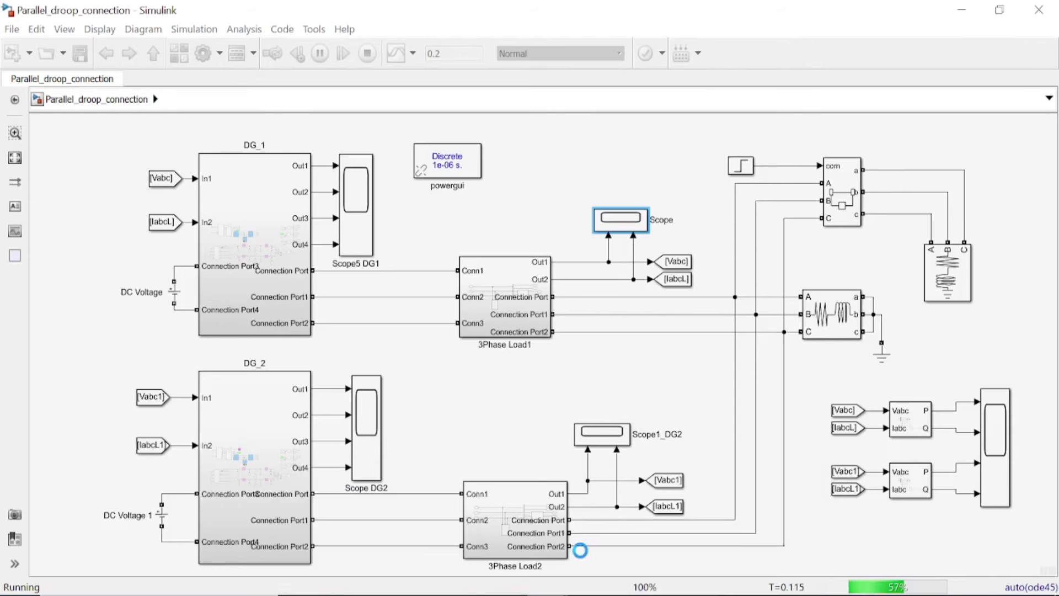
# - Check the Step block's time and values during the run, and view DG2's voltage and current waveforms in Scope1_DG2
pyautogui.doubleClick(742, 166)
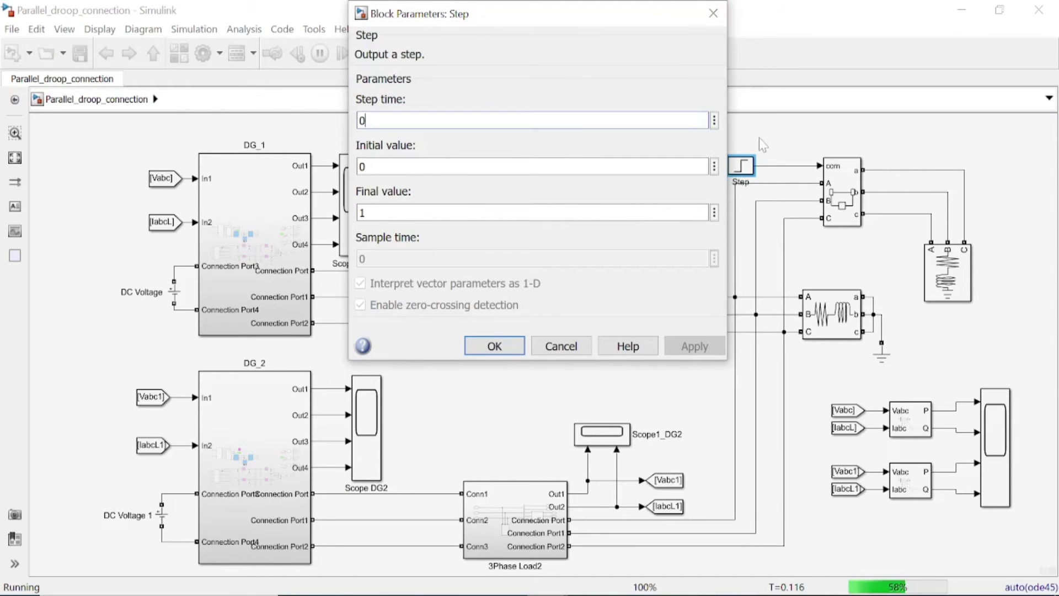
pyautogui.click(713, 15)
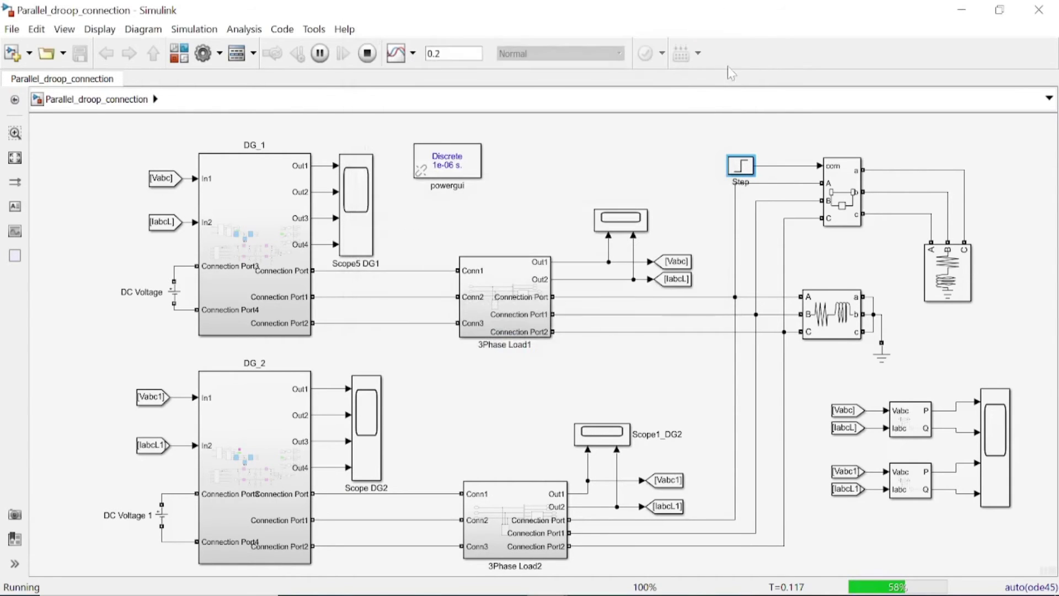
pyautogui.click(613, 431)
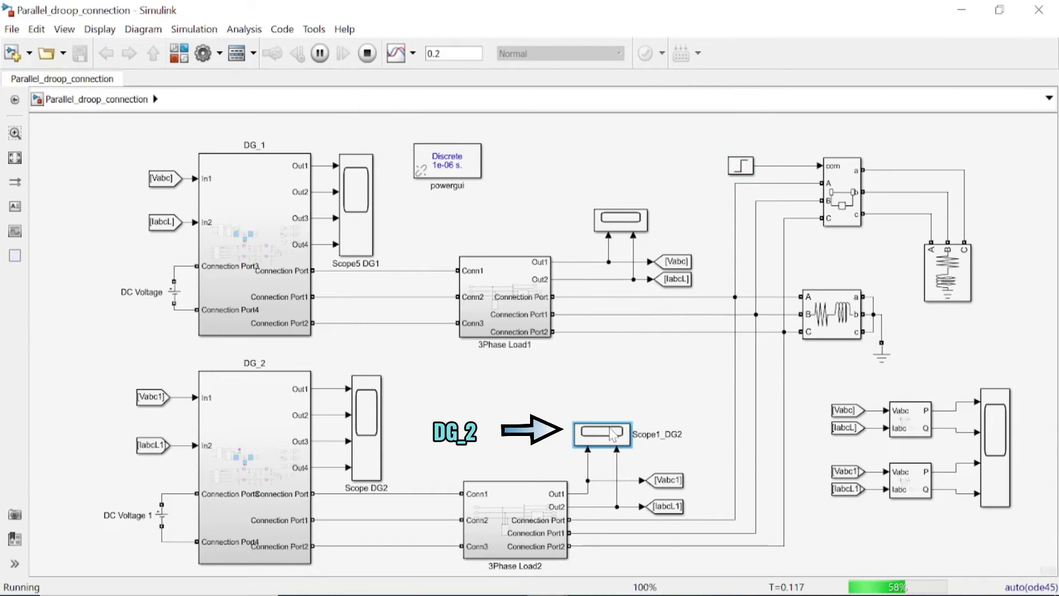
pyautogui.doubleClick(613, 431)
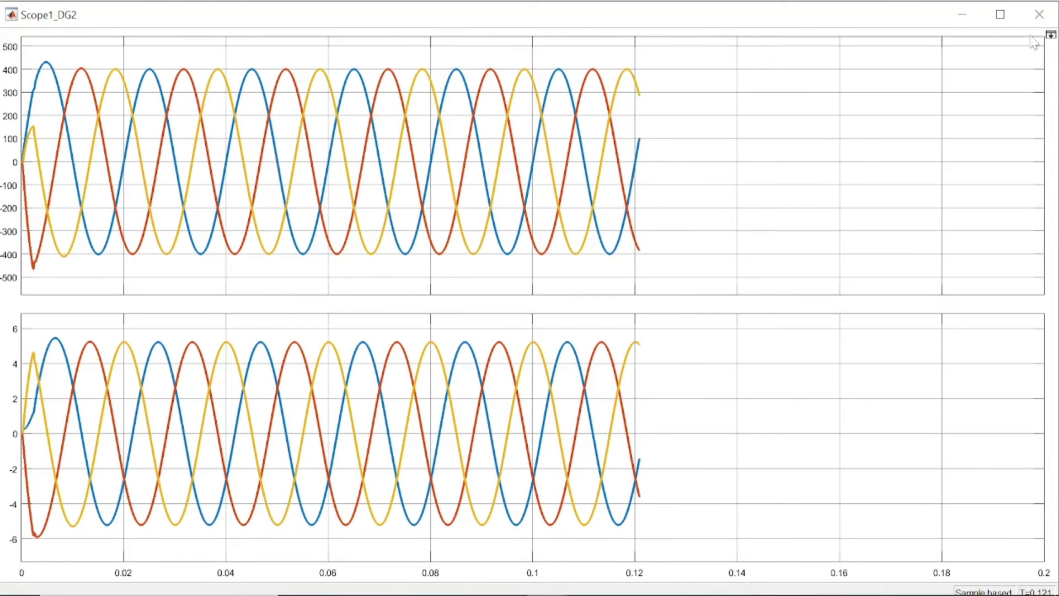
pyautogui.click(962, 22)
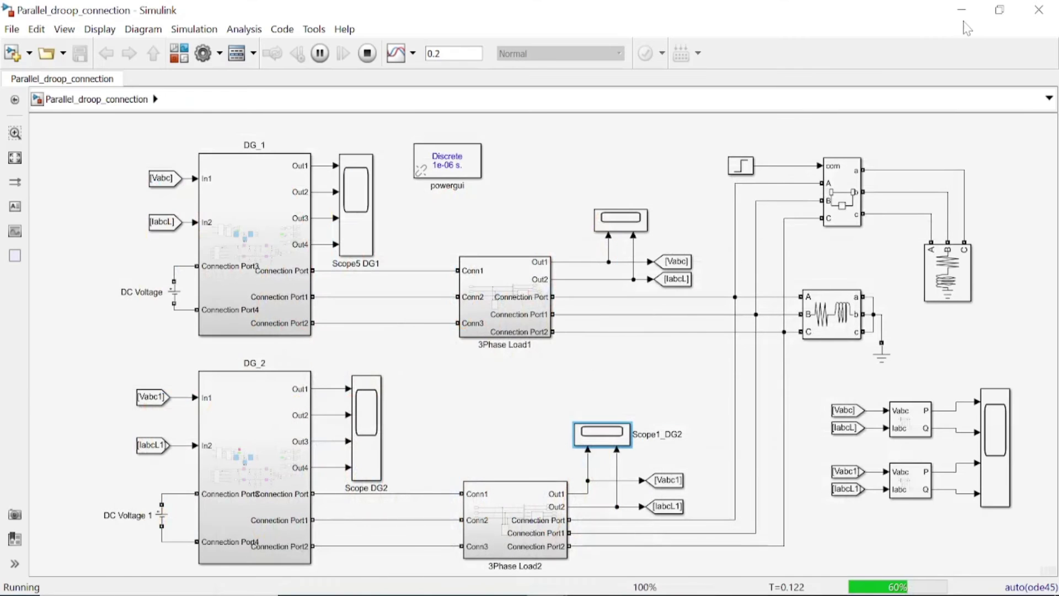
# - View the active and reactive powers of both DGs in Scope2 and revisit the Scope1_DG2 waveforms
pyautogui.click(990, 457)
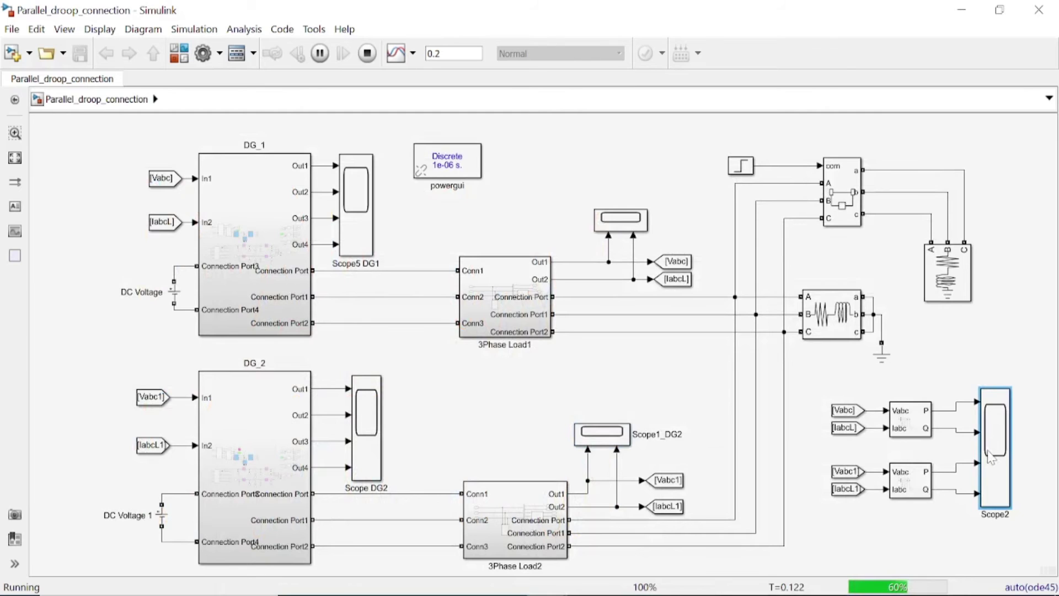
pyautogui.doubleClick(990, 457)
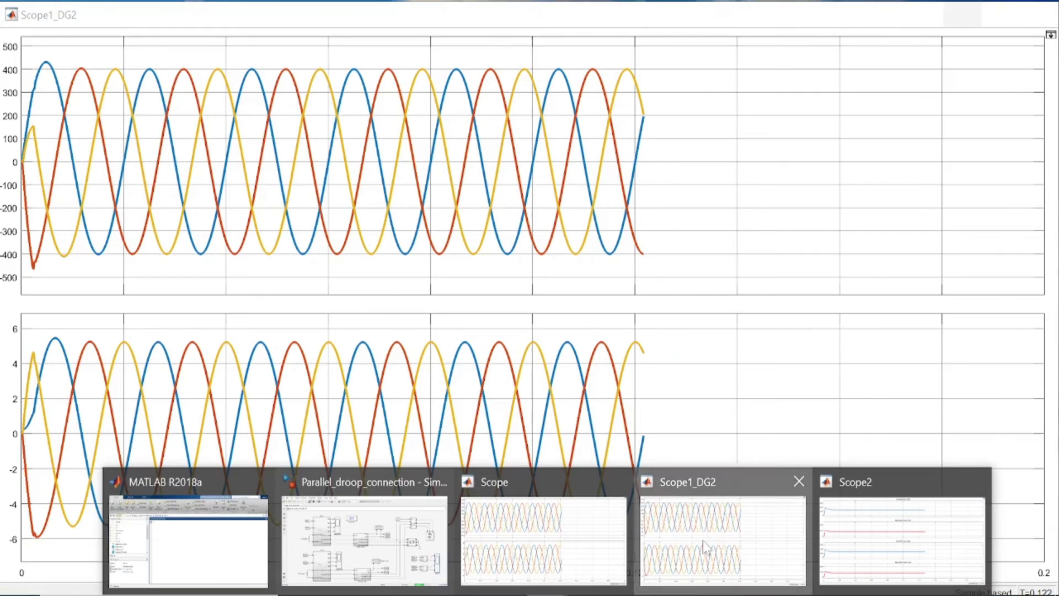
pyautogui.click(705, 549)
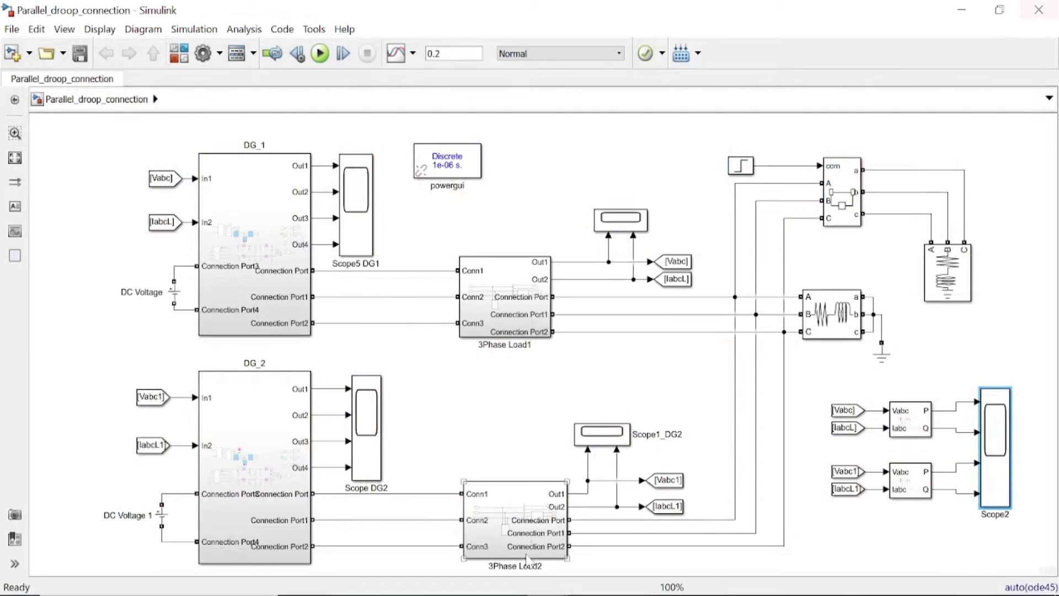
# - Set the step time of the Step block controlling the breaker to 0.1 and apply it
pyautogui.click(741, 165)
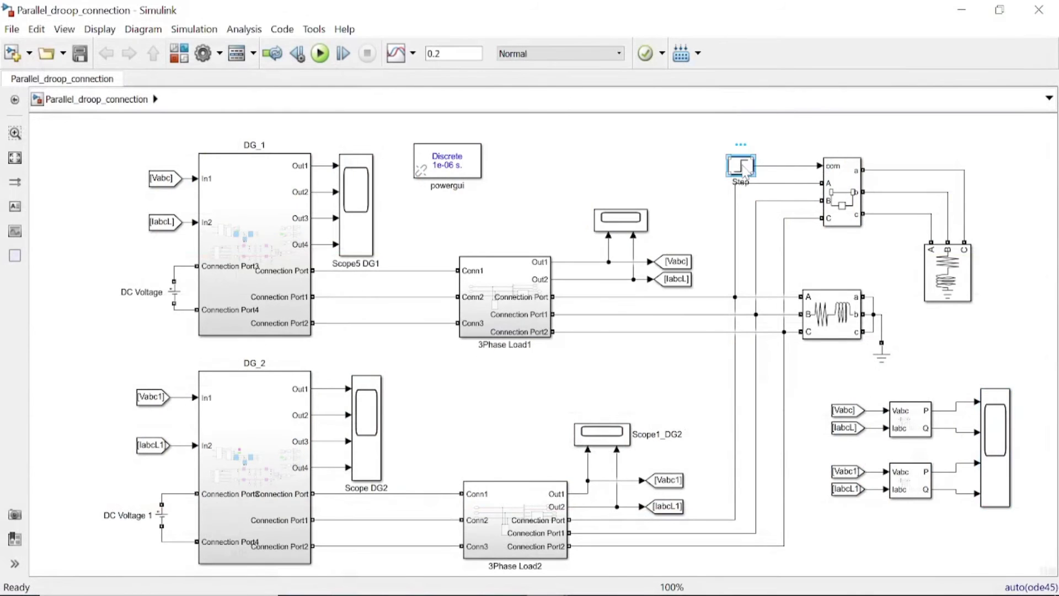
pyautogui.doubleClick(742, 166)
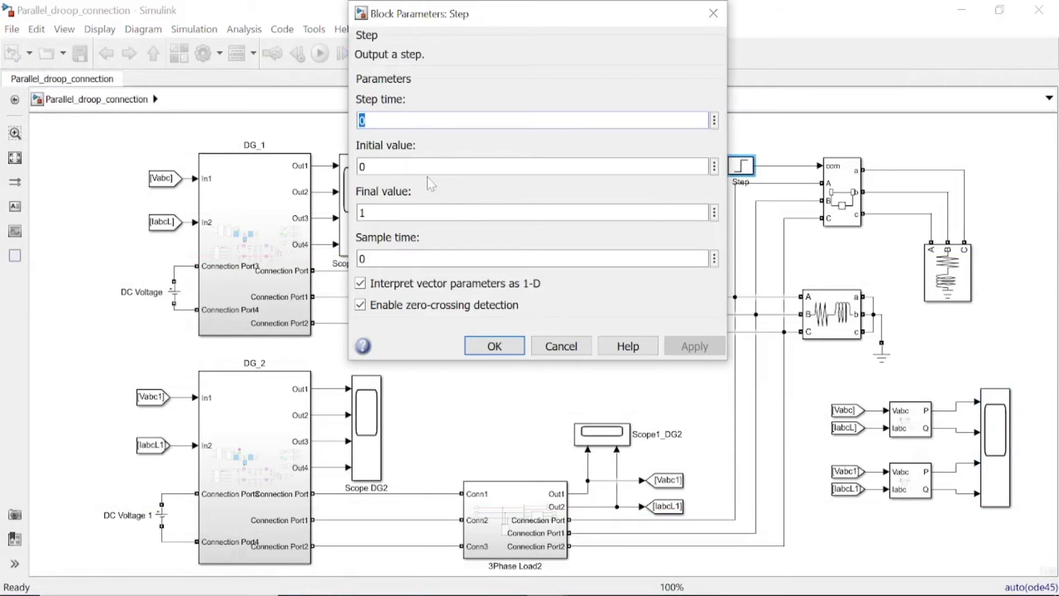
pyautogui.write('0.')
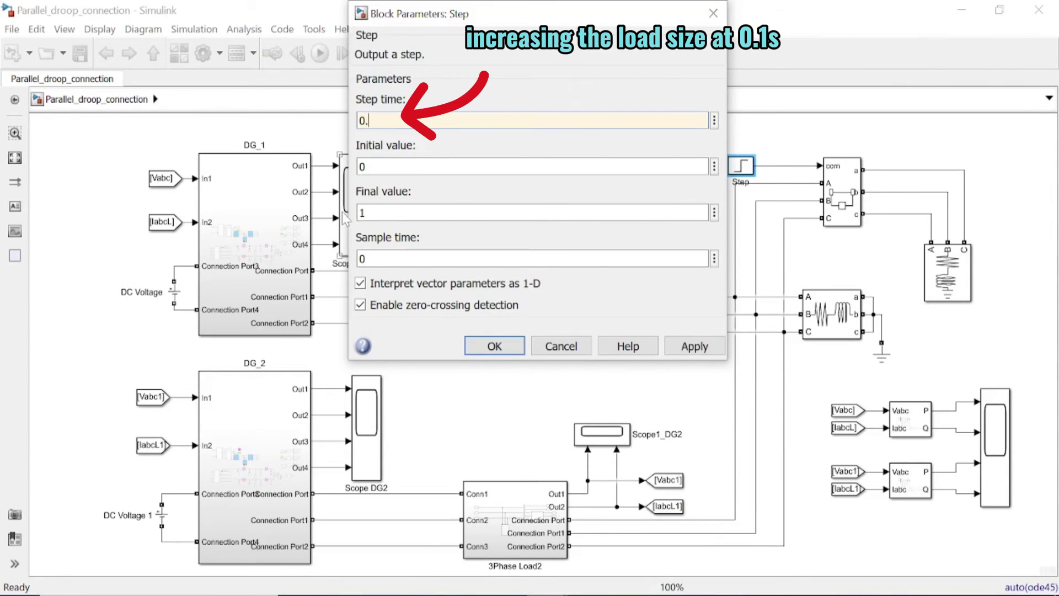
pyautogui.write('1')
pyautogui.click(694, 348)
pyautogui.click(492, 346)
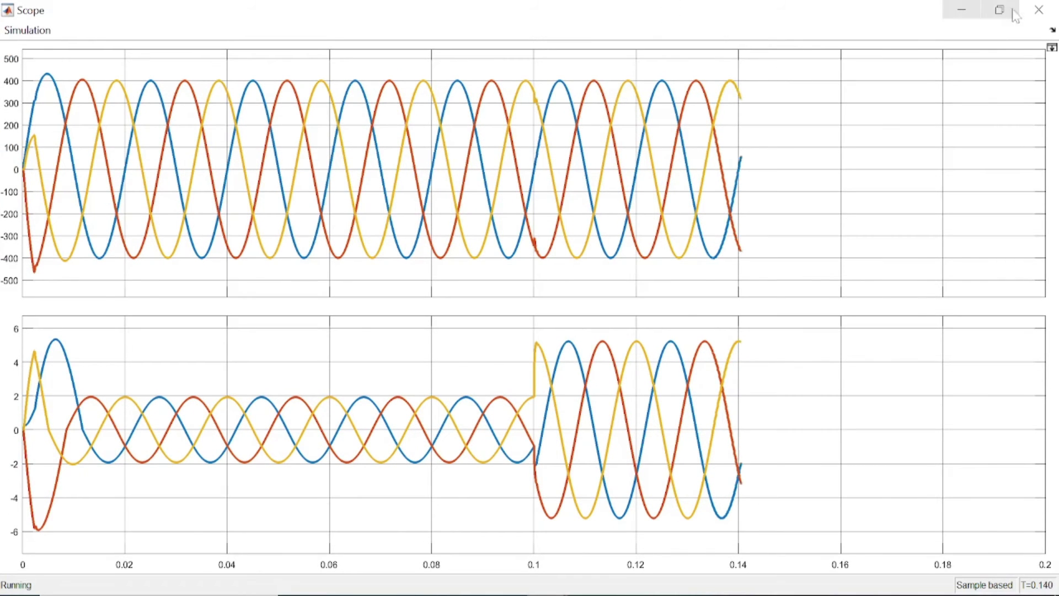
# - Put DG1's Scope away and view the Iabc (pu) and Va (pu) scopes in the power_turbine model
pyautogui.click(962, 11)
pyautogui.doubleClick(462, 172)
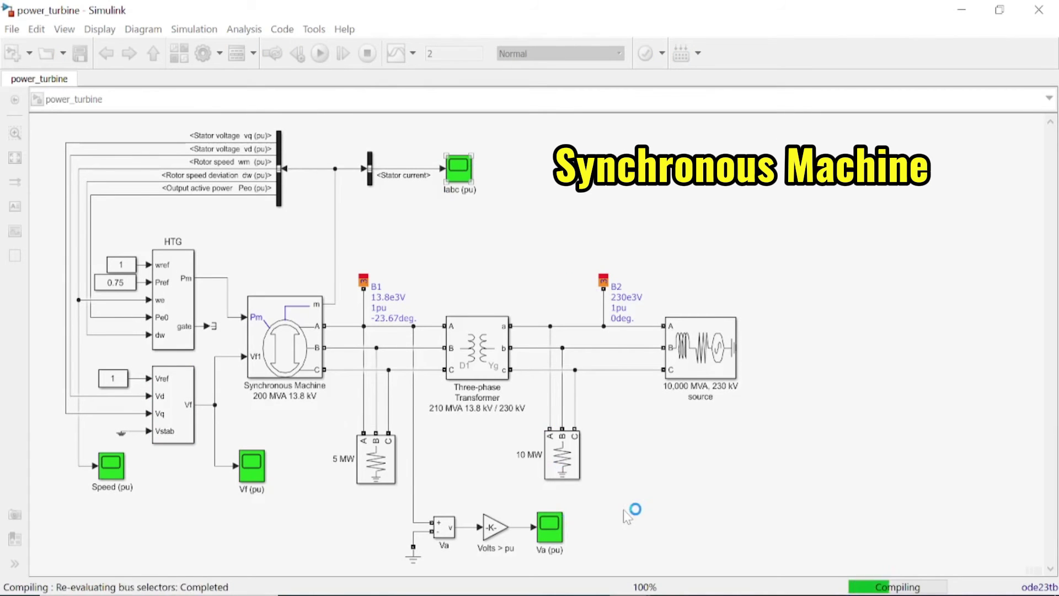
pyautogui.click(550, 529)
pyautogui.doubleClick(550, 531)
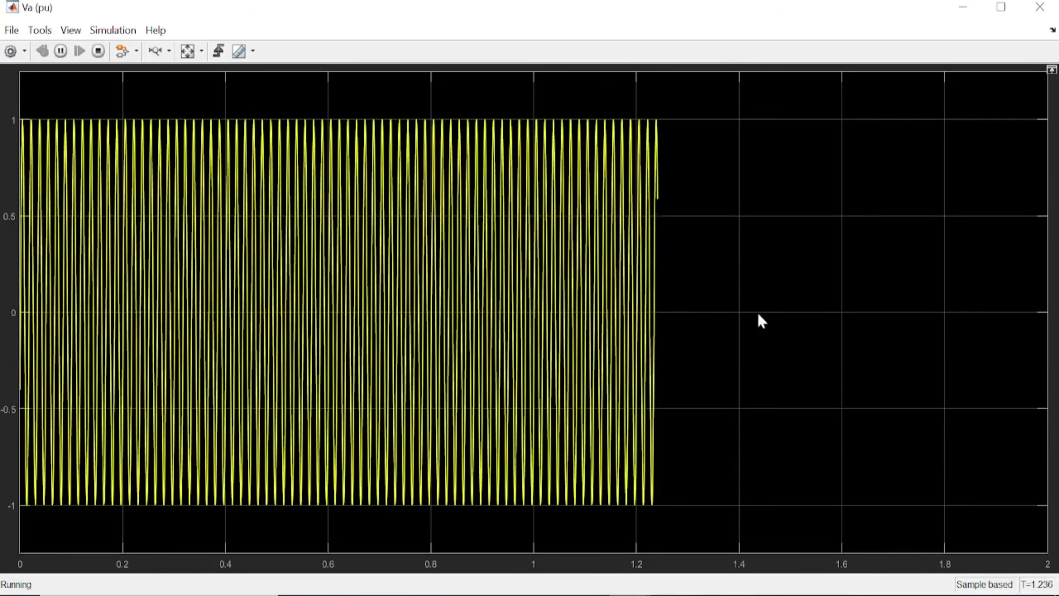
pyautogui.click(1040, 7)
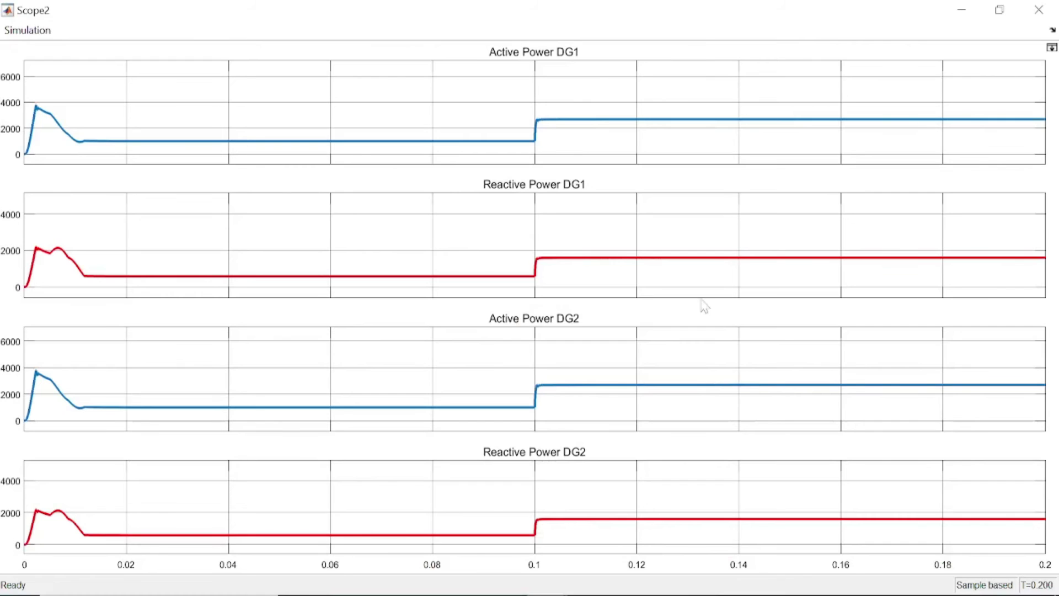
# - Put Scope2 away and check the preset model, mechanical input and rotor type of power_turbine's Synchronous Machine
pyautogui.click(961, 11)
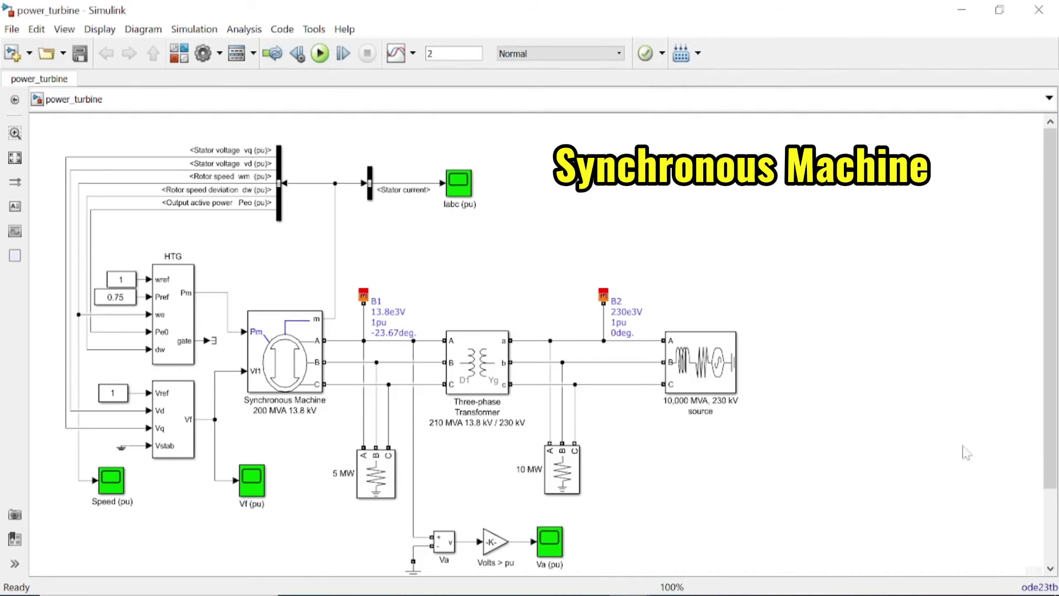
pyautogui.scroll(-1, 772, 406)
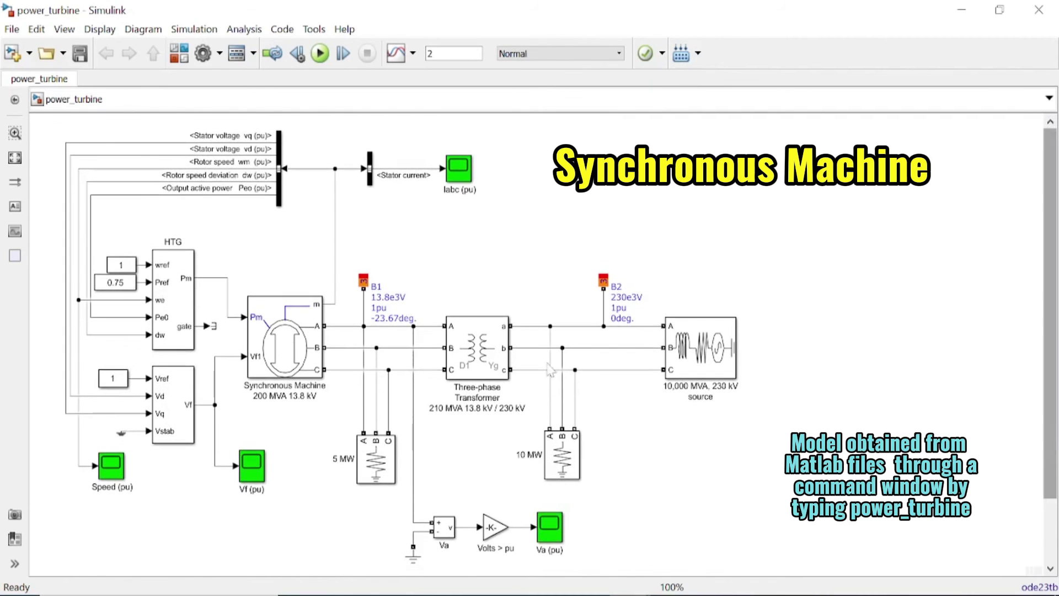
pyautogui.click(278, 342)
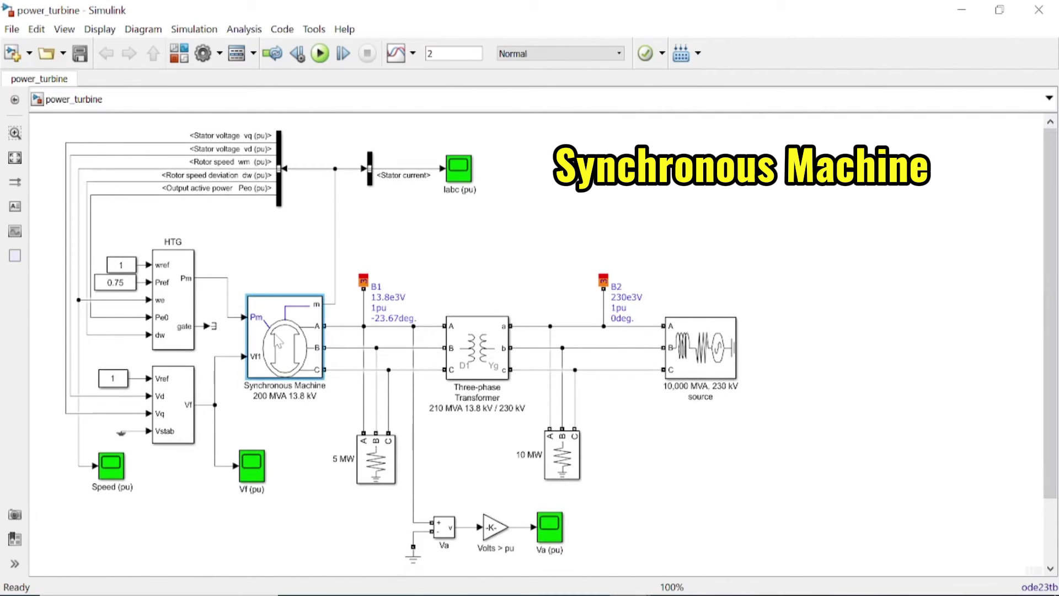
pyautogui.doubleClick(279, 342)
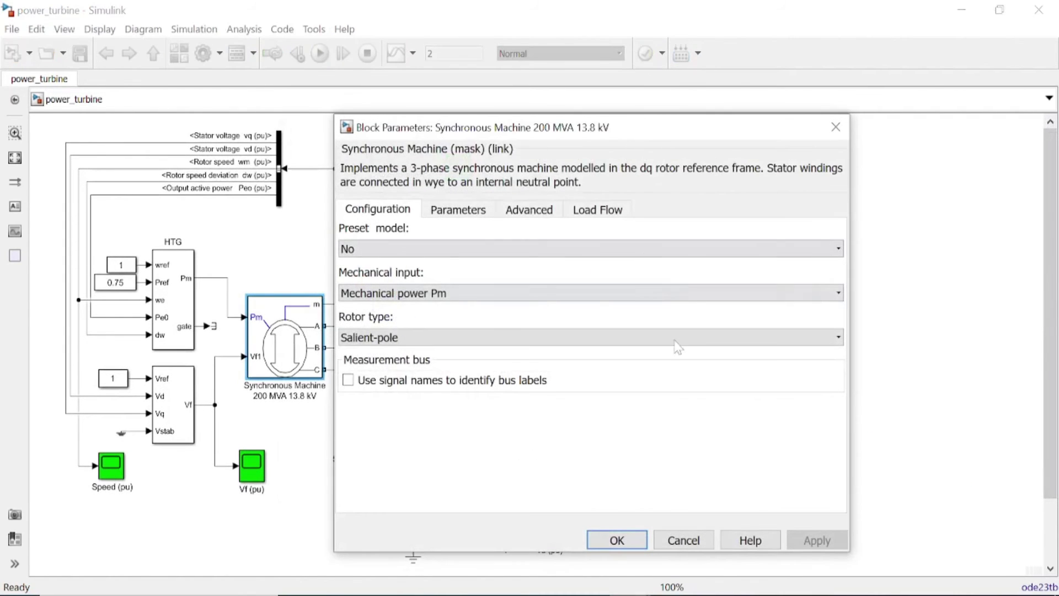
pyautogui.click(613, 540)
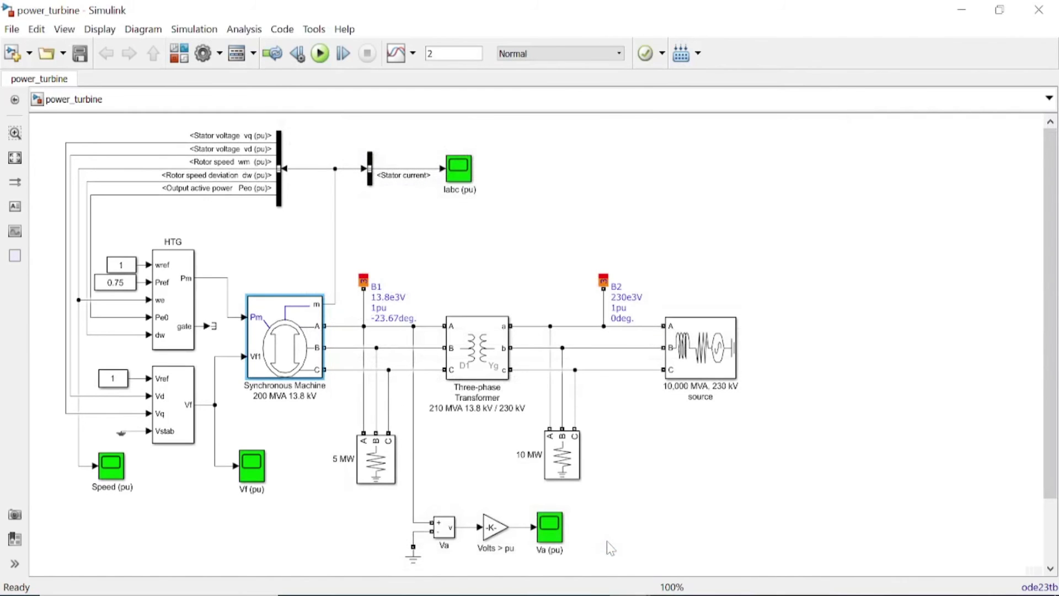
# - Inspect the parameters of the HTG and Excitation System blocks feeding the synchronous machine
pyautogui.click(105, 284)
pyautogui.doubleClick(184, 295)
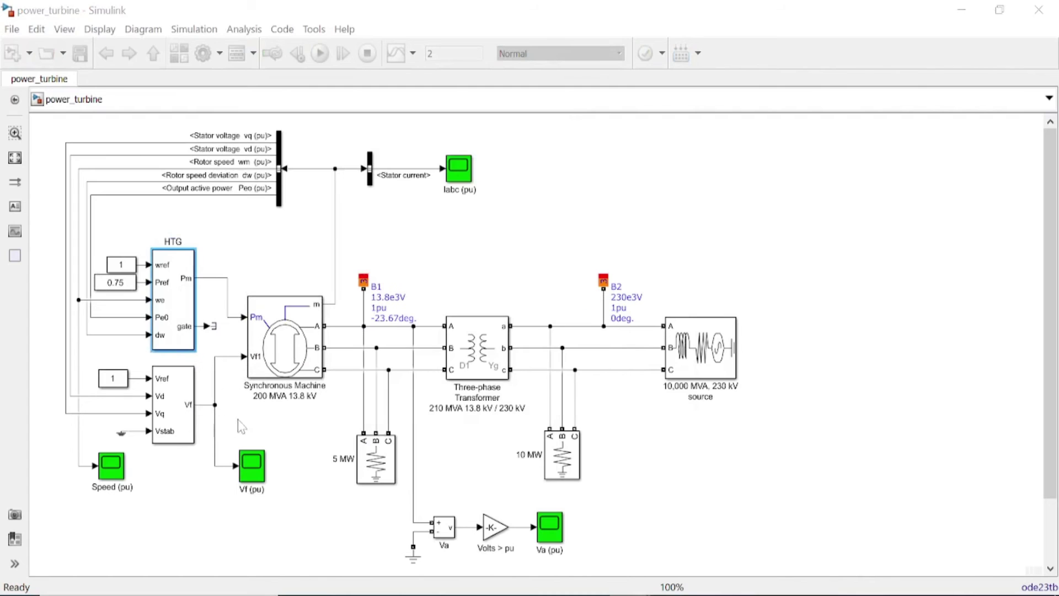
pyautogui.doubleClick(182, 421)
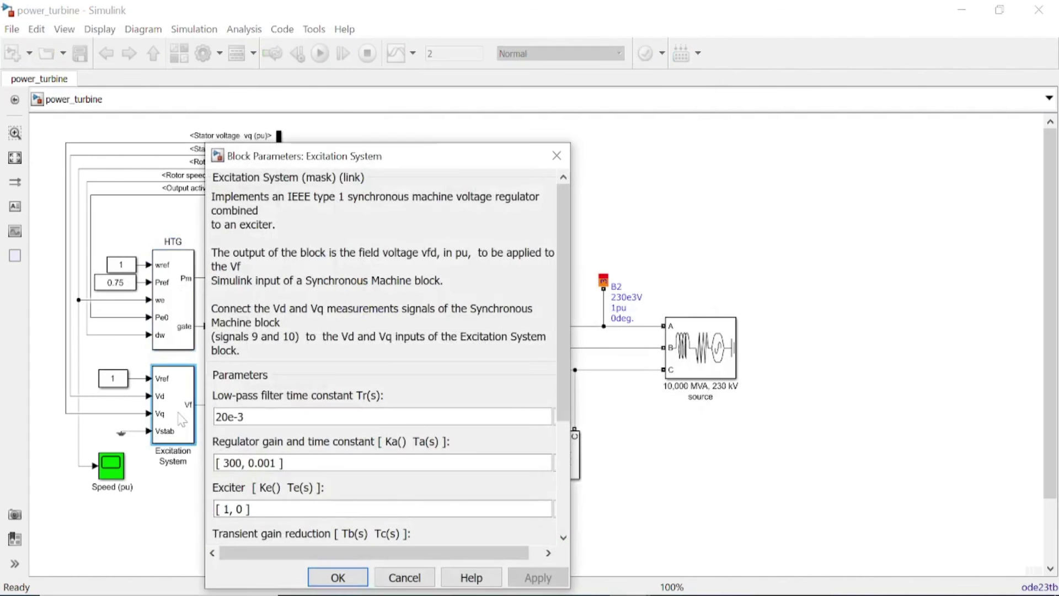
pyautogui.click(331, 580)
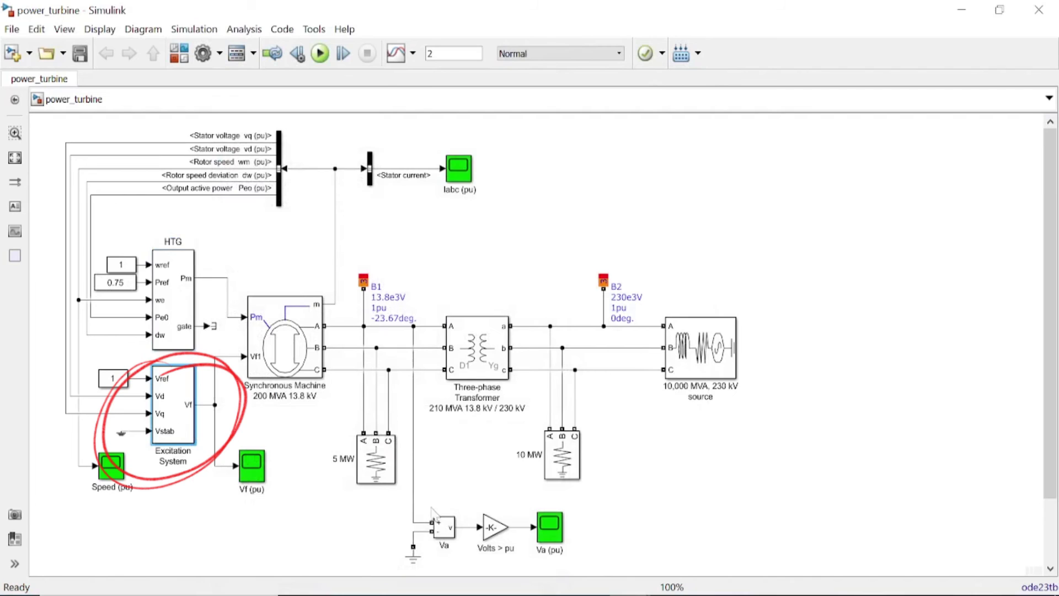
pyautogui.click(648, 505)
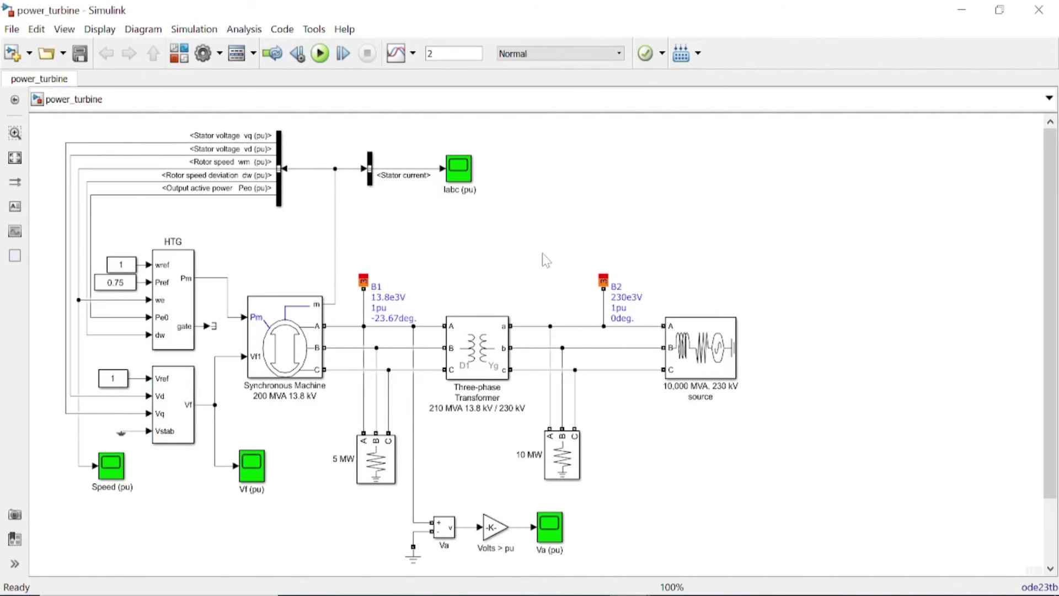
# - Run the simulation and check Parallel_droop_connection's powergui simulation type and sample time, plus the model's stop time and solver configuration
pyautogui.hotkey('ctrl', 't')
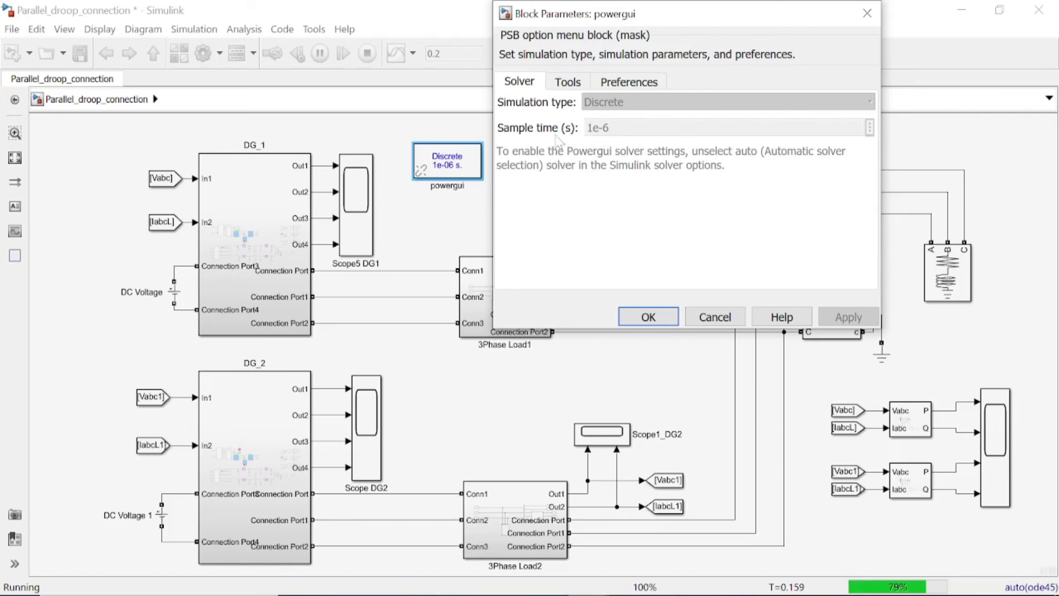
pyautogui.click(646, 317)
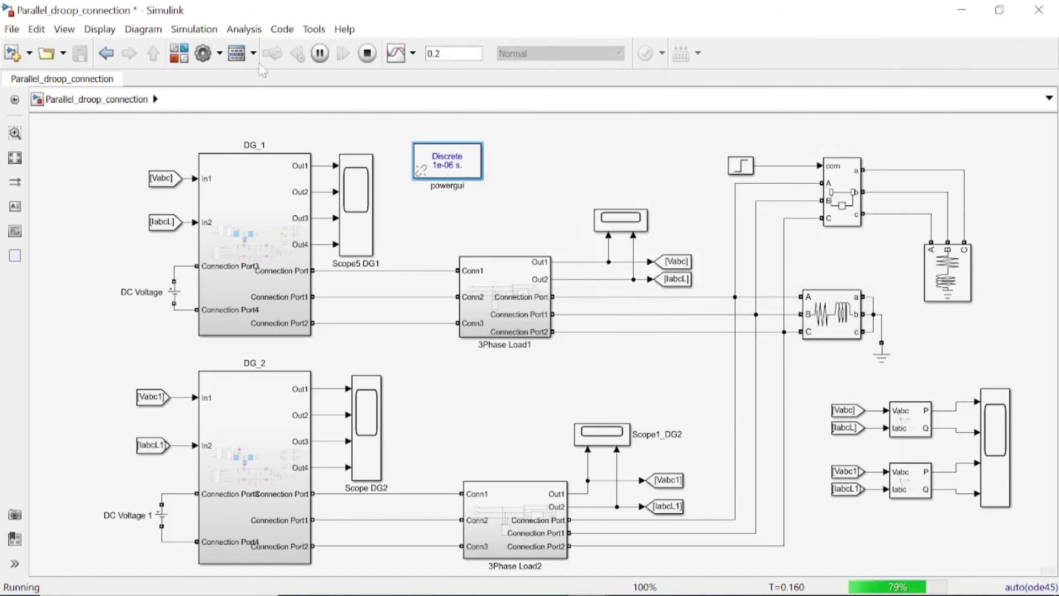
pyautogui.click(220, 54)
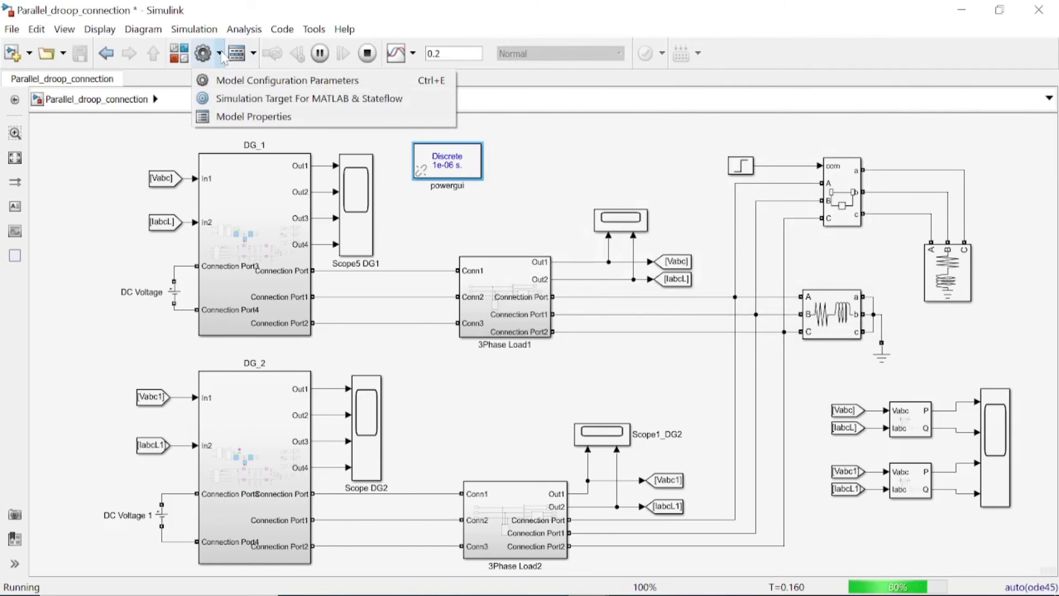
pyautogui.click(264, 86)
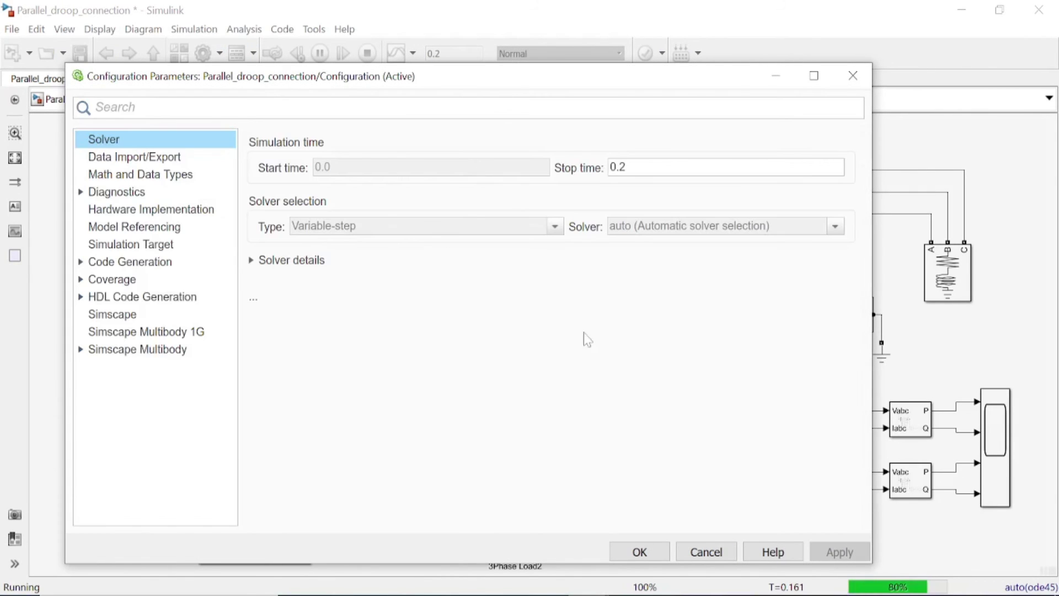
pyautogui.click(853, 76)
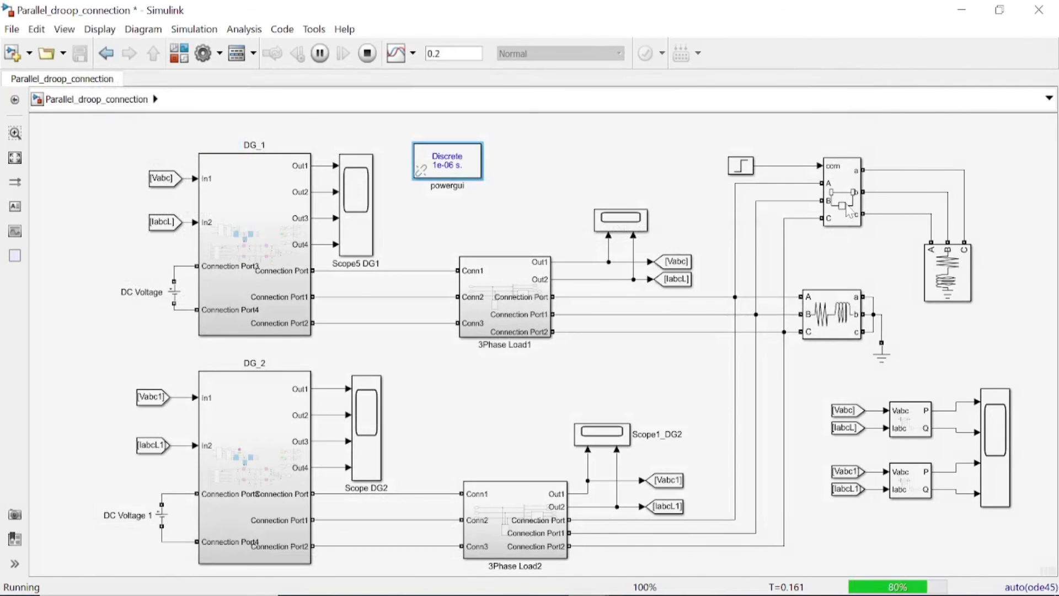
# - Recheck the parameters of Three-Phase Breaker2 while the simulation runs
pyautogui.doubleClick(841, 193)
pyautogui.click(574, 356)
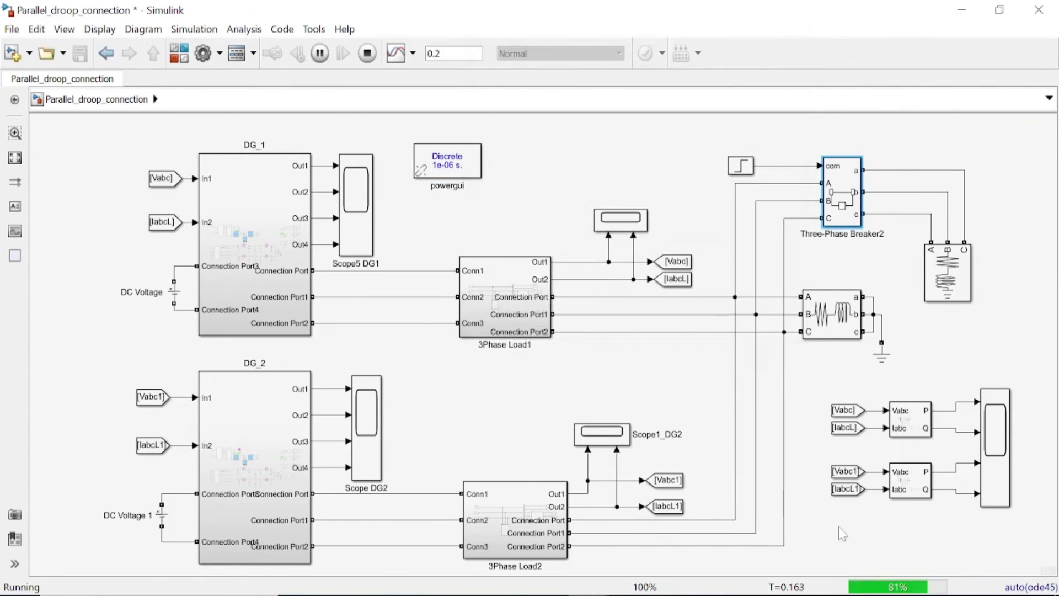